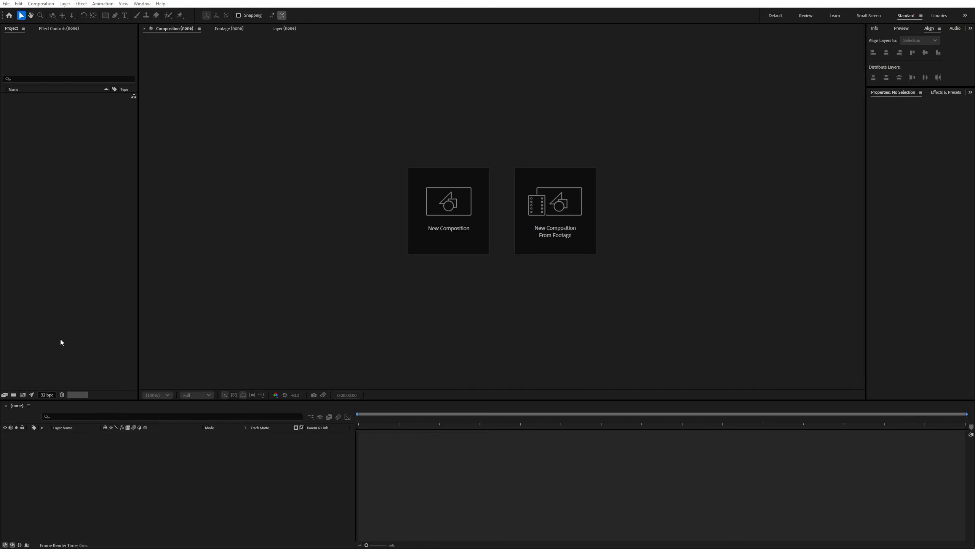
- Create a 1920 x 1080 composition named "main" with a frame rate of 30 fps
click(22, 395)
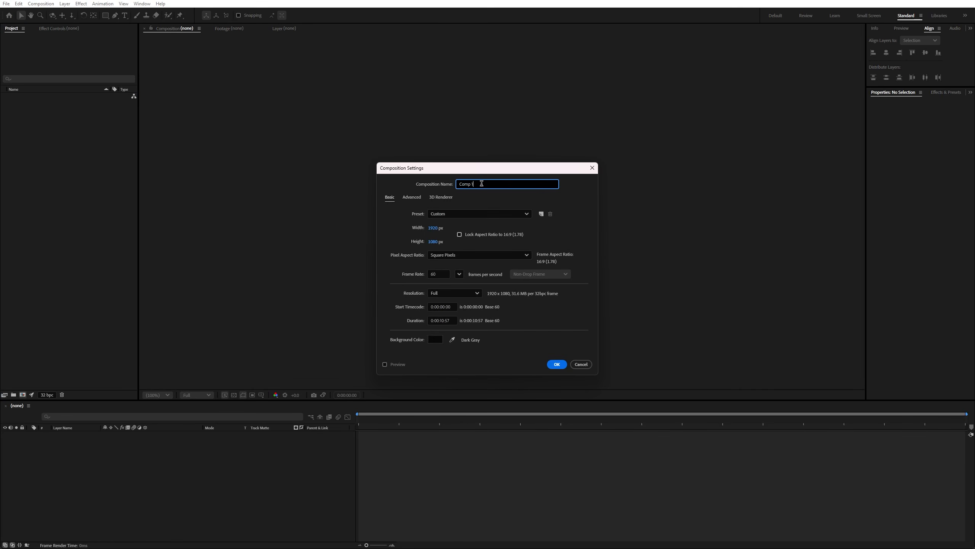
text(main)
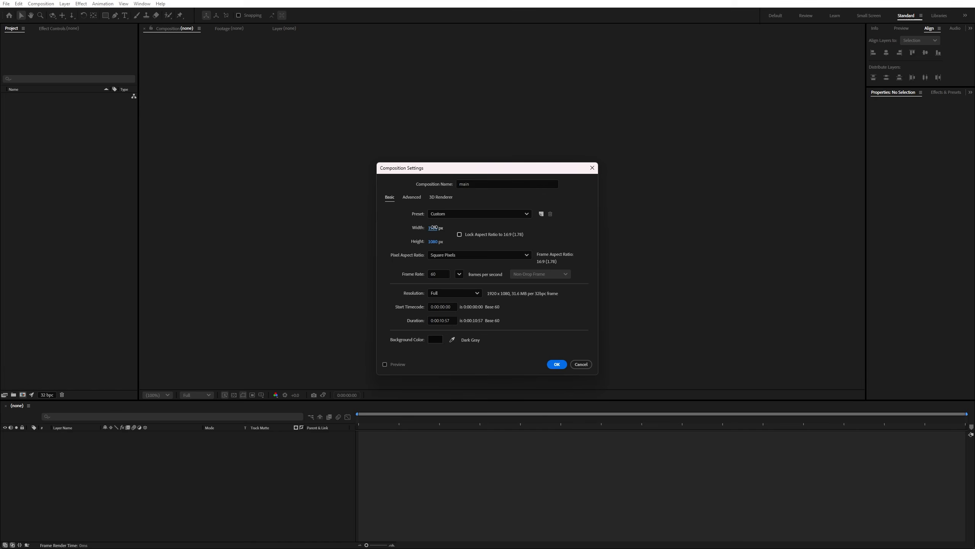
click(441, 275)
click(557, 364)
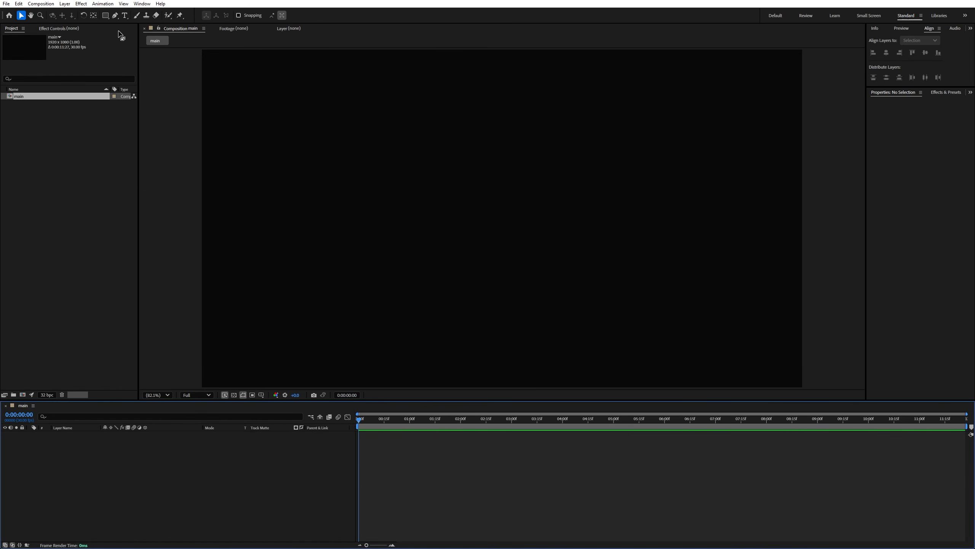
- Create a full-frame rectangle shape layer with a radial gradient fill
double_click(106, 15)
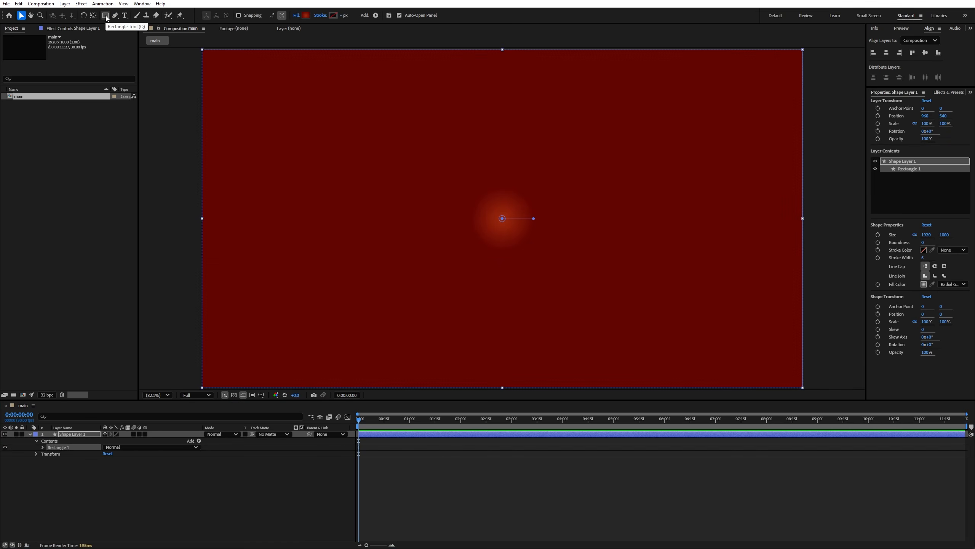
click(296, 15)
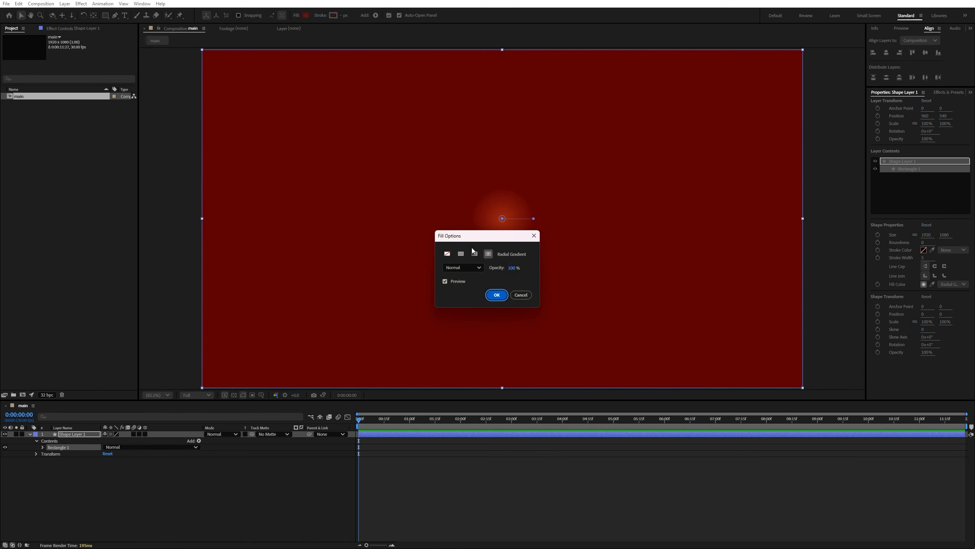
click(496, 294)
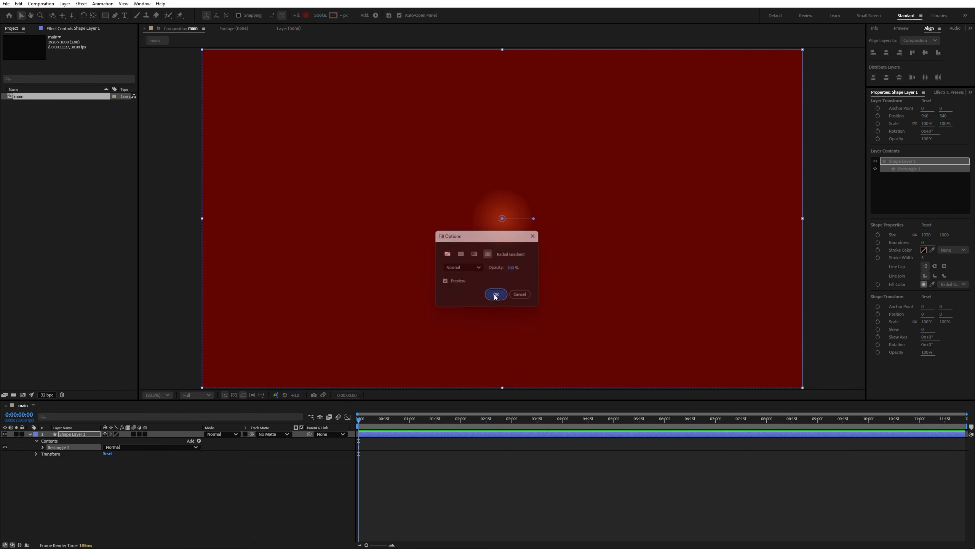
- Set the rectangle's gradient to run from A02A0D to 630502 and stretch its radius just beyond the frame's right edge
click(306, 17)
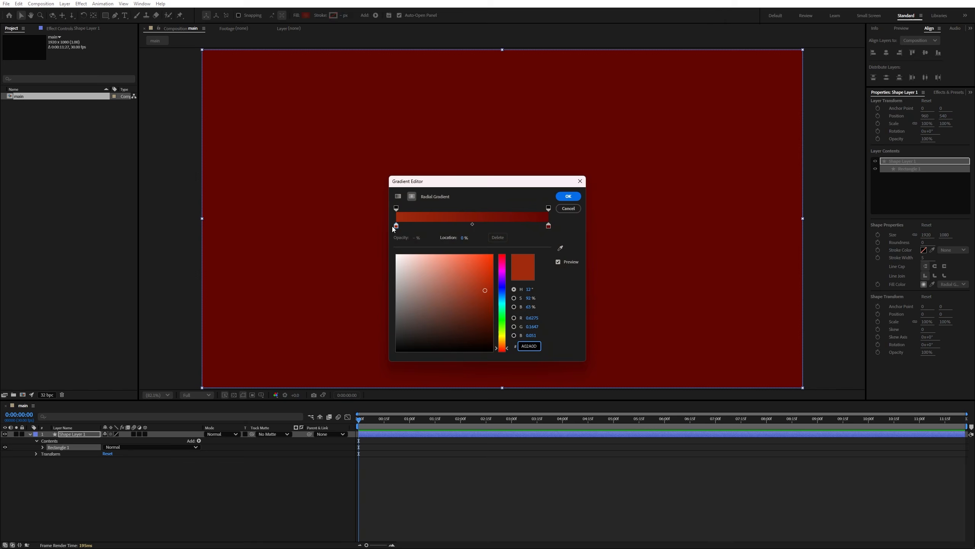
click(529, 346)
click(548, 225)
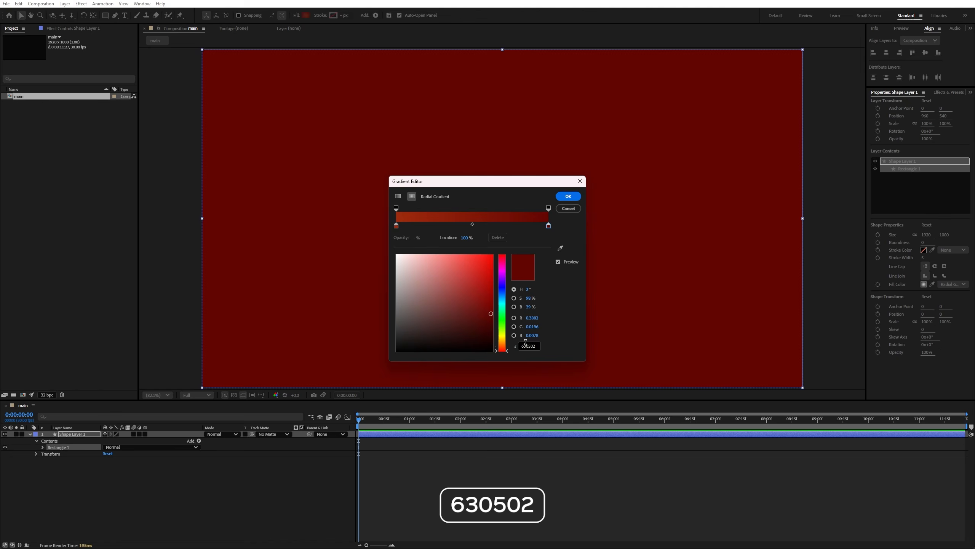
click(529, 346)
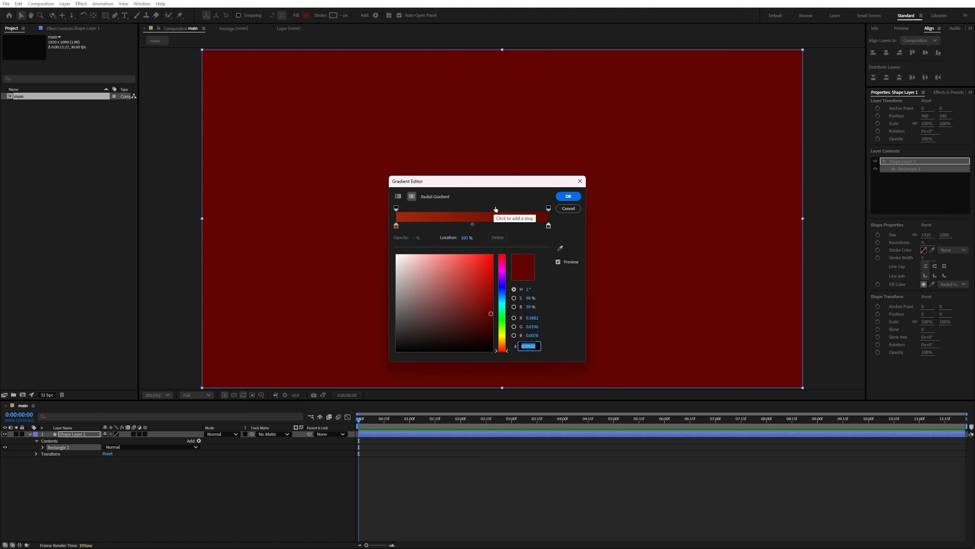
click(569, 196)
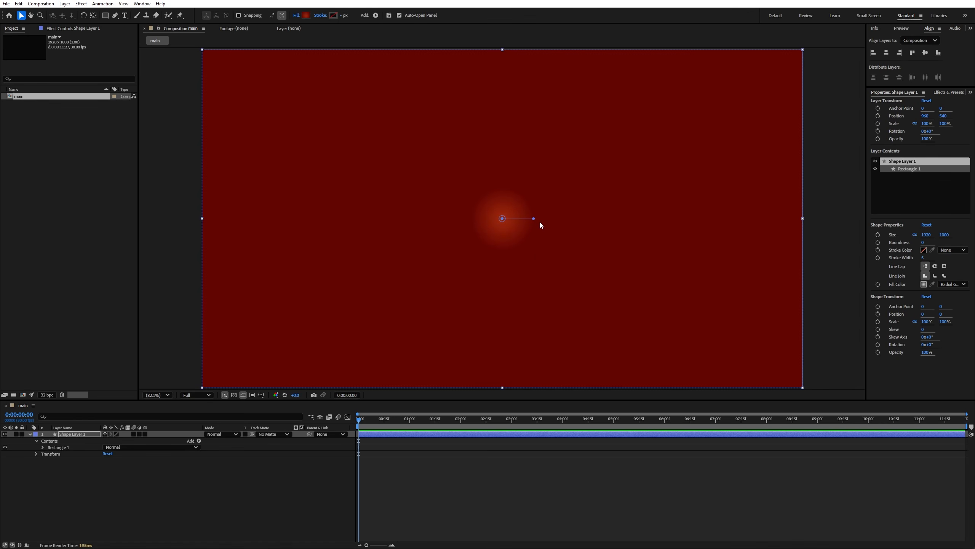
drag(533, 218, 846, 197)
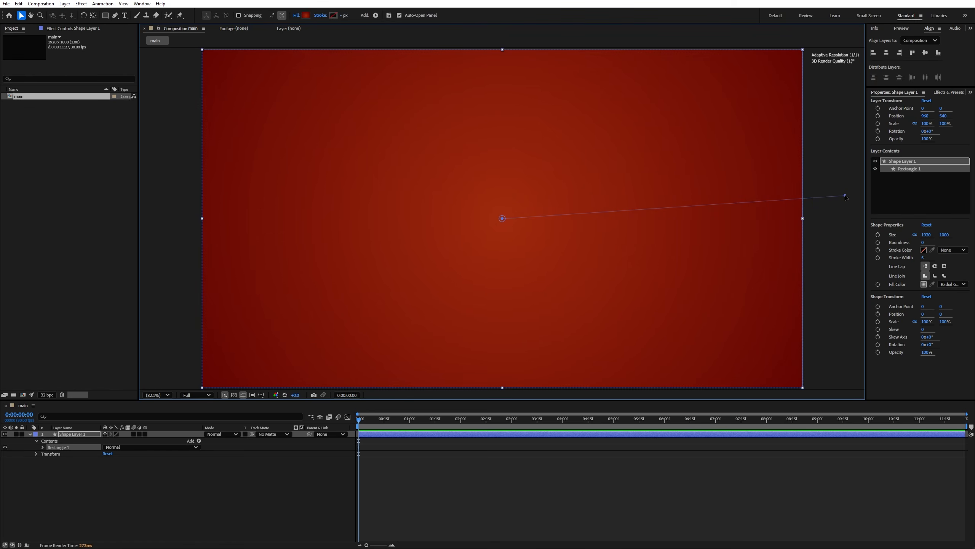
- Rename the rectangle shape layer "background" and lock it
click(72, 433)
key(u)
key(Return)
text(backgroudn)
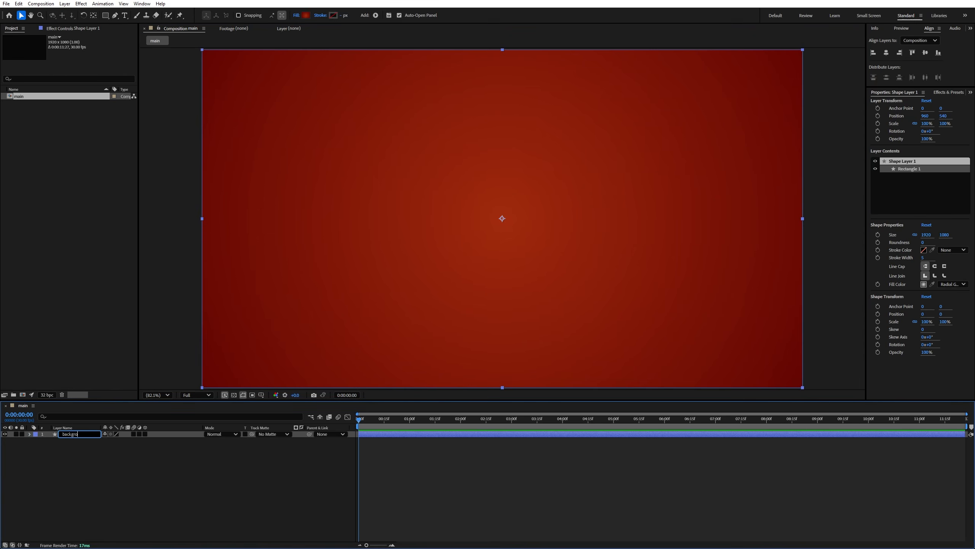
key(Return)
key(Return)
text(background)
key(Return)
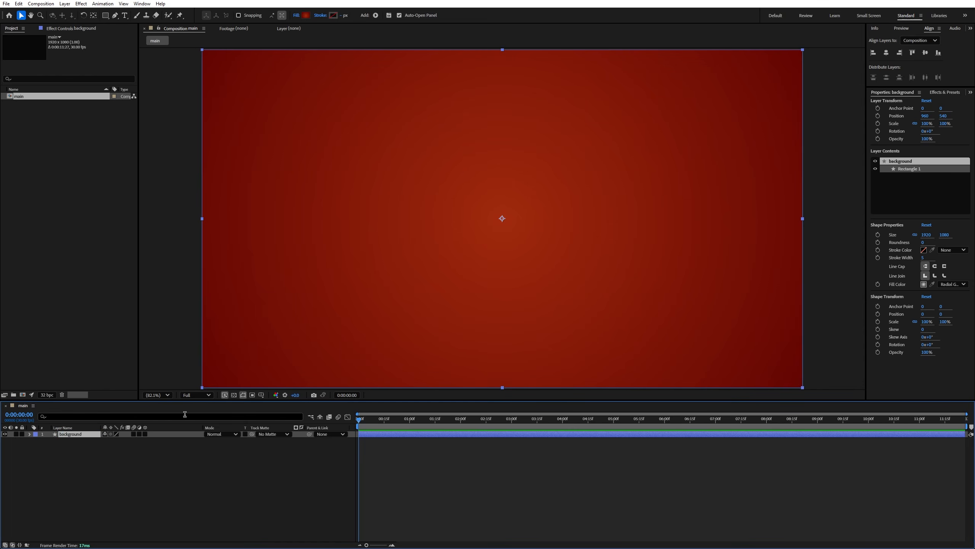
click(22, 434)
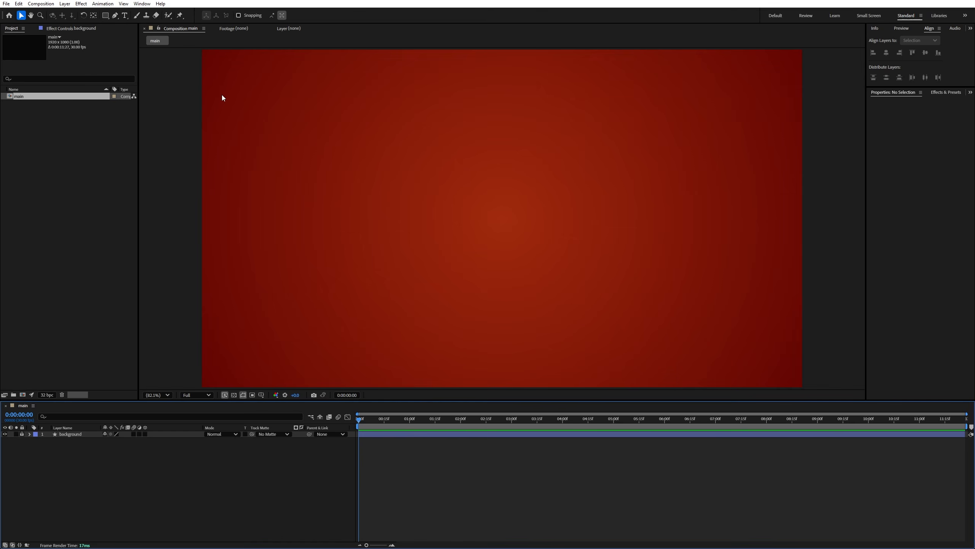
- Add the text "infizy" and centre it horizontally and vertically in the composition
click(124, 14)
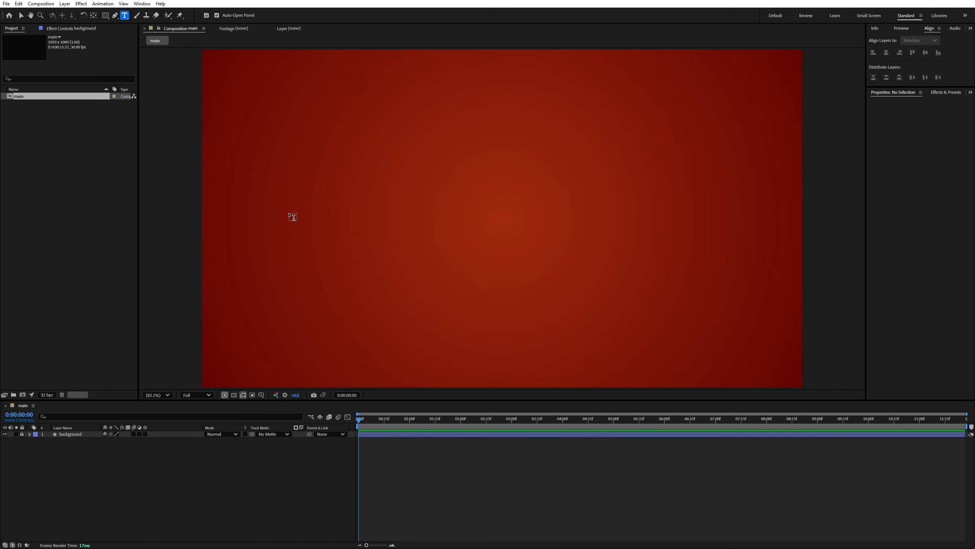
click(290, 216)
text(infizy)
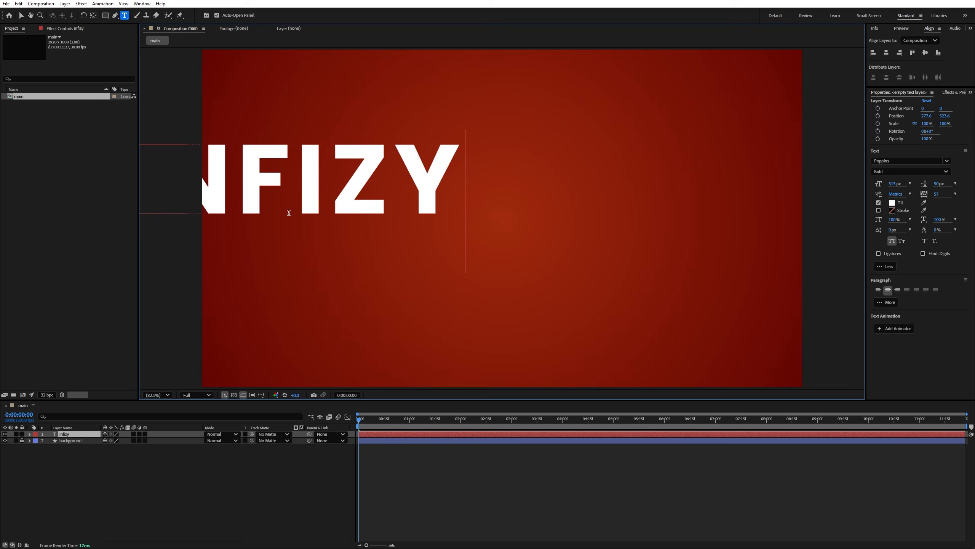
click(20, 15)
drag(340, 199, 571, 227)
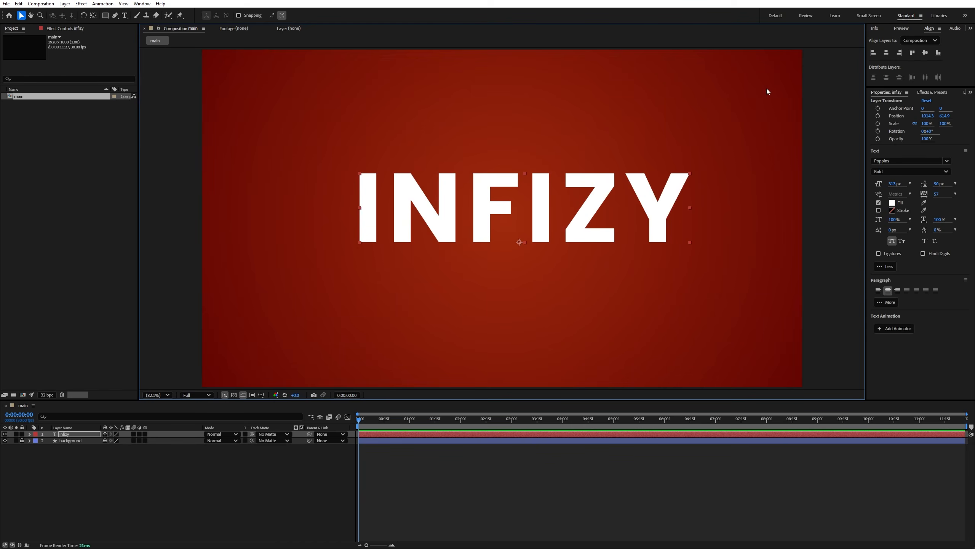
click(887, 53)
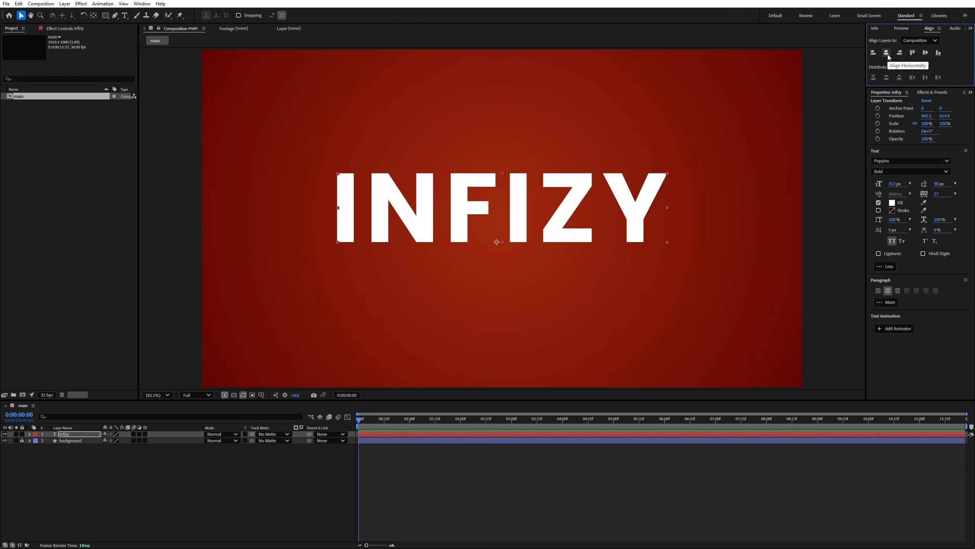
click(925, 53)
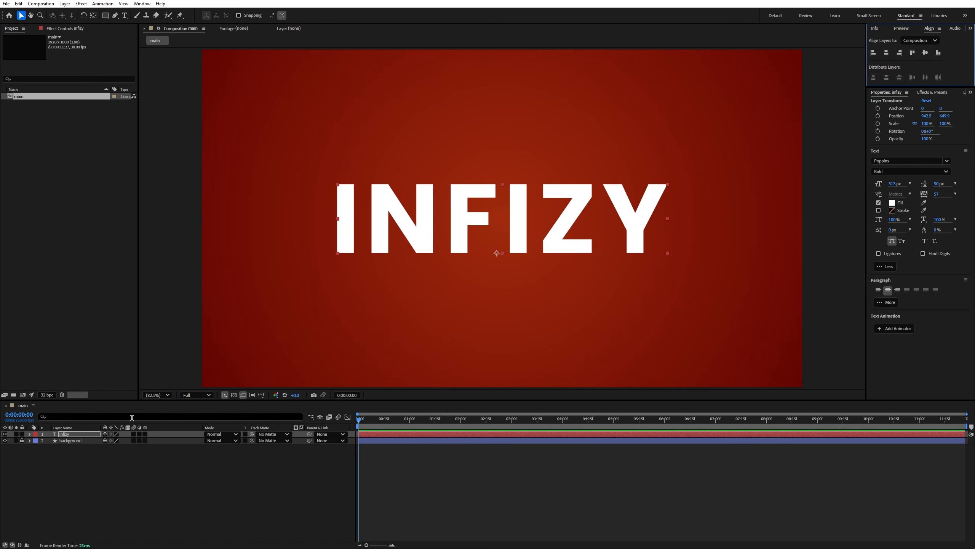
- Create shape outlines from a duplicate of the infizy text layer, then delete the duplicate text layer
click(76, 436)
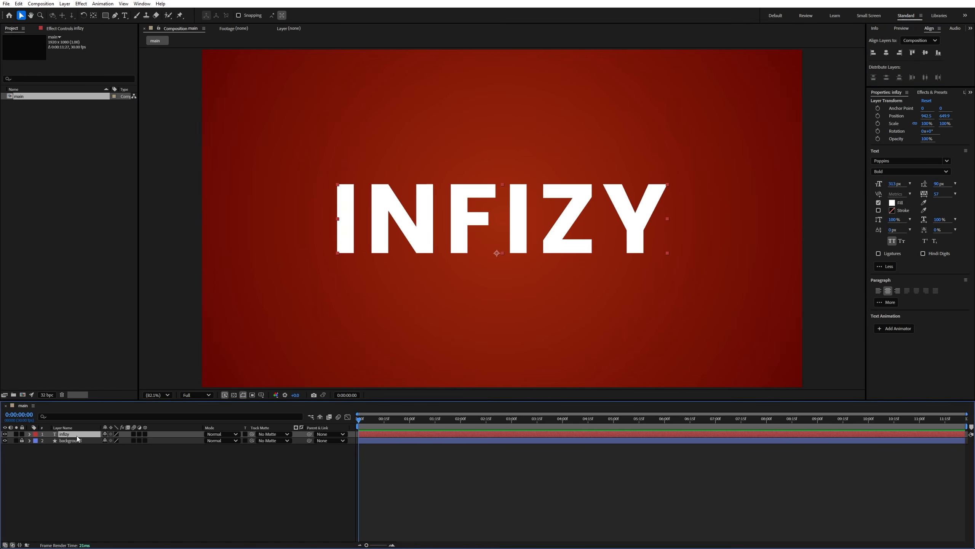
key(ctrl+d)
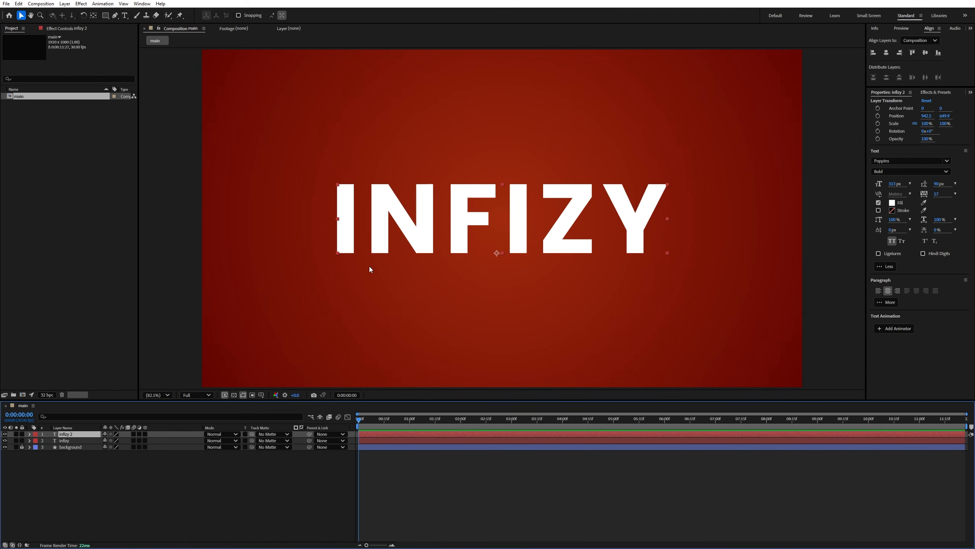
right_click(69, 435)
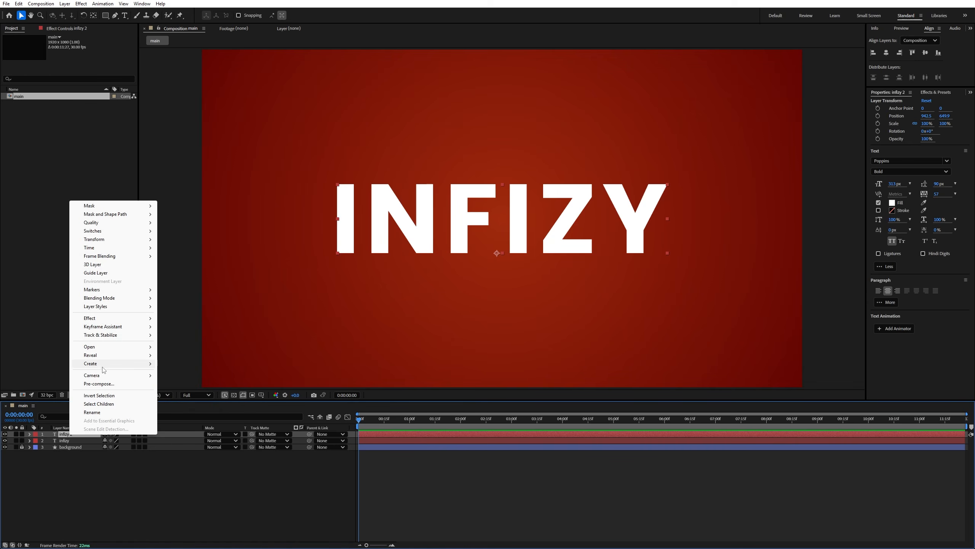
mouse_move(103, 365)
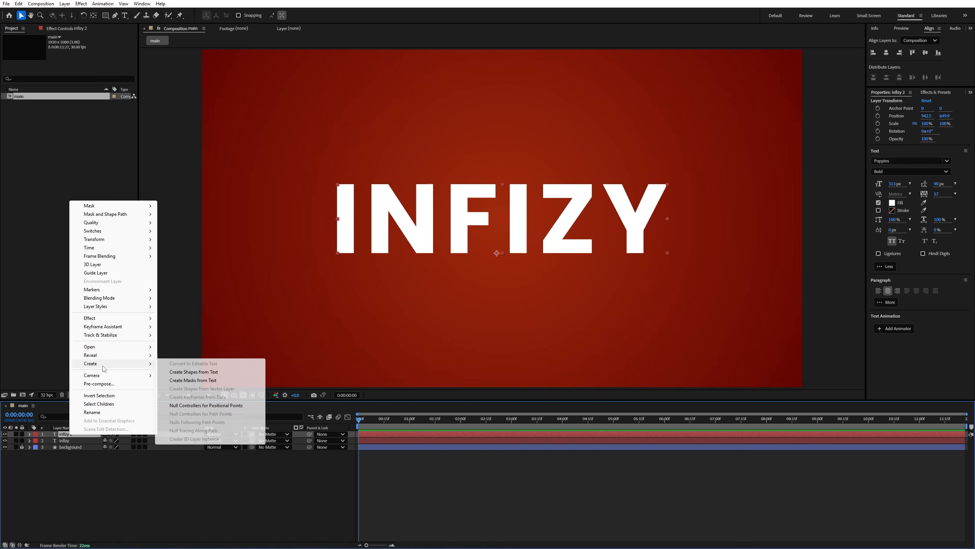
click(208, 372)
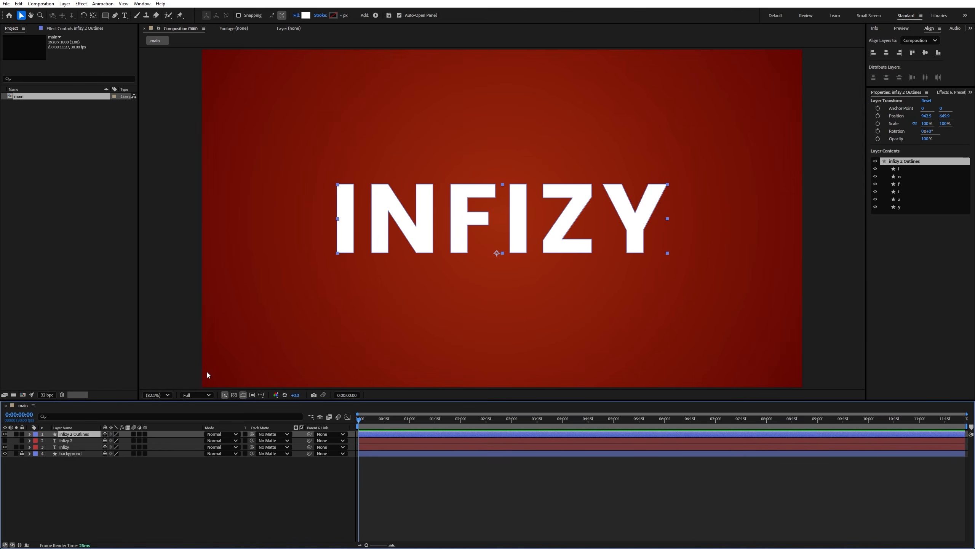
click(79, 440)
key(Delete)
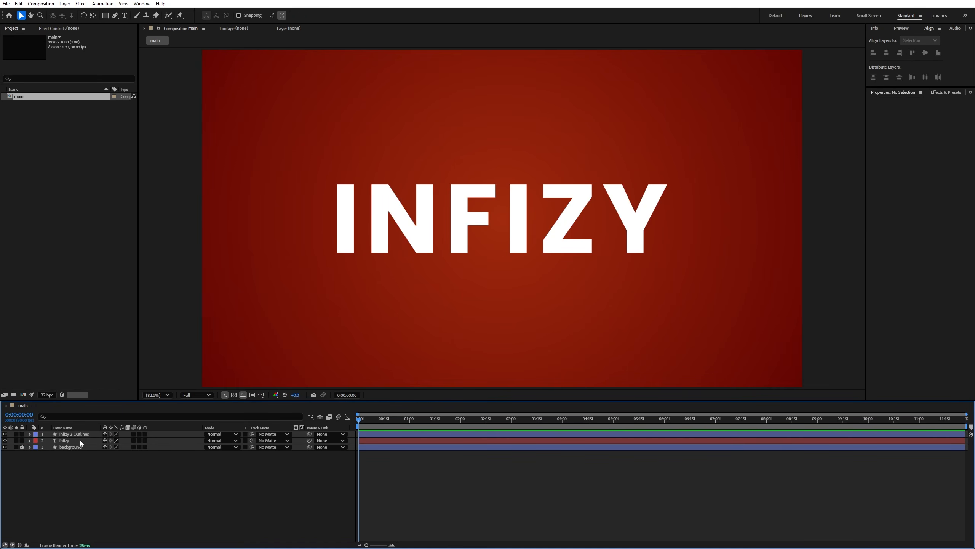
- Add an Offset Paths operator to the infizy 2 Outlines shape layer
click(85, 436)
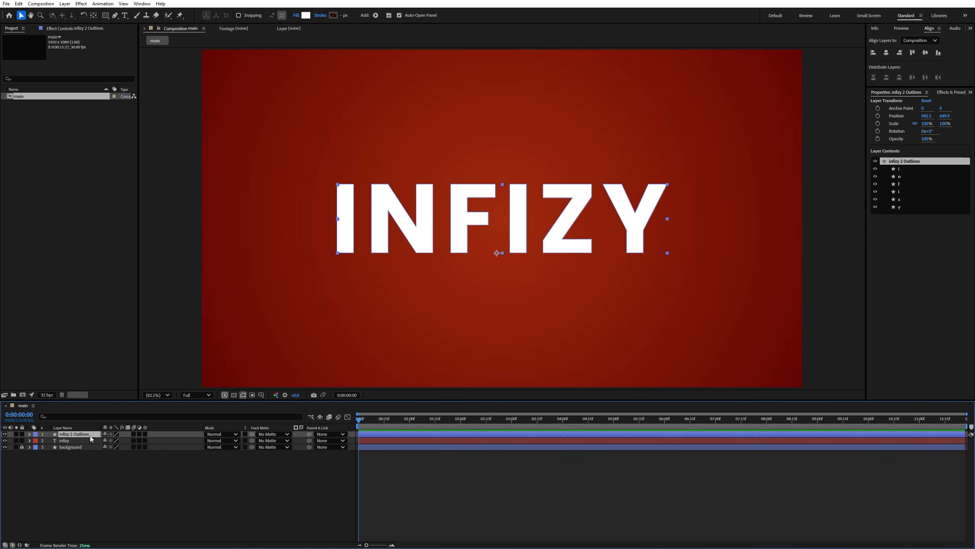
click(29, 434)
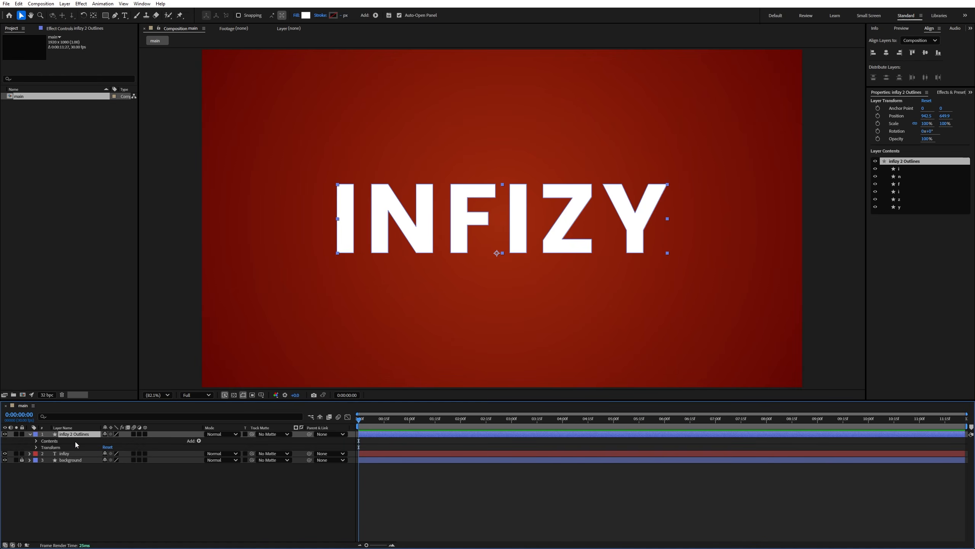
click(199, 441)
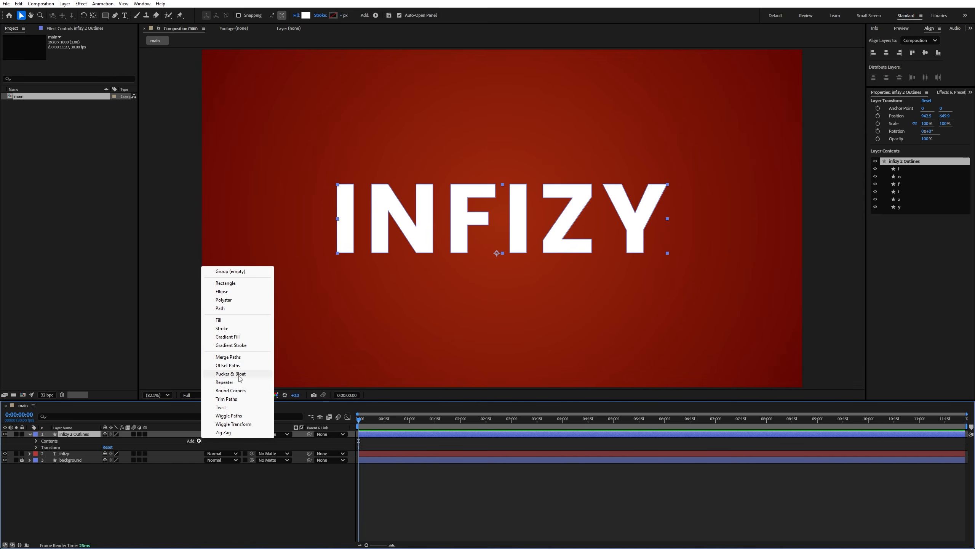
click(228, 365)
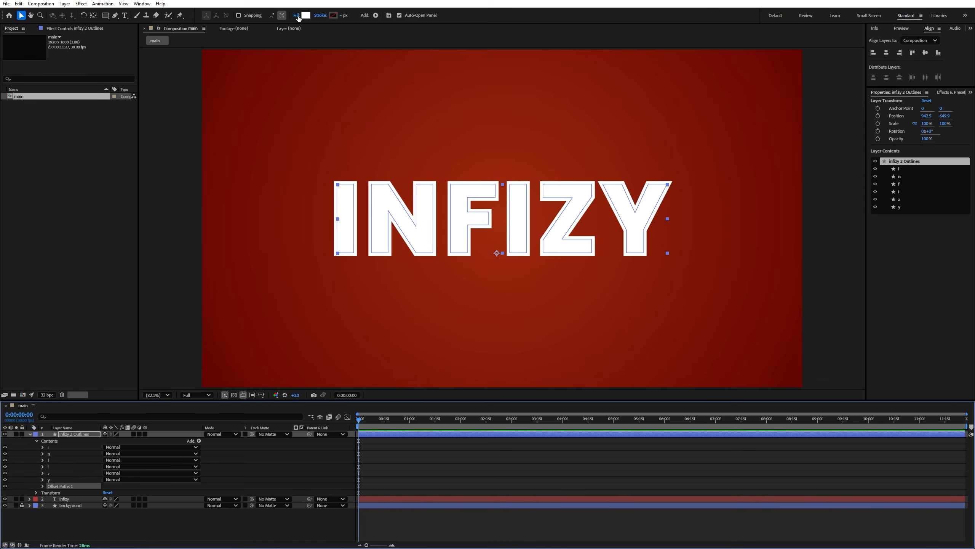
- Set the infizy 2 Outlines layer's fill to None and its stroke colour to FF8400
click(296, 15)
click(447, 254)
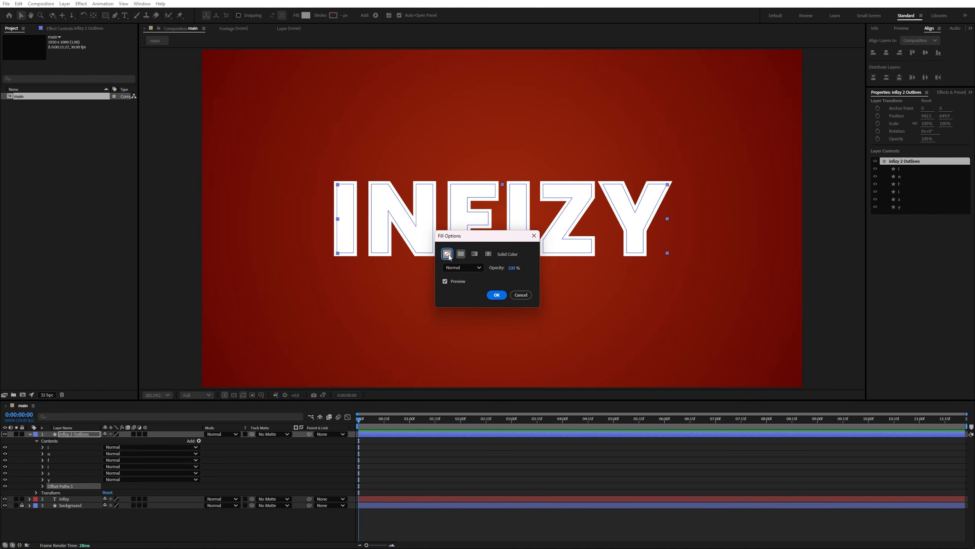
click(496, 294)
click(334, 16)
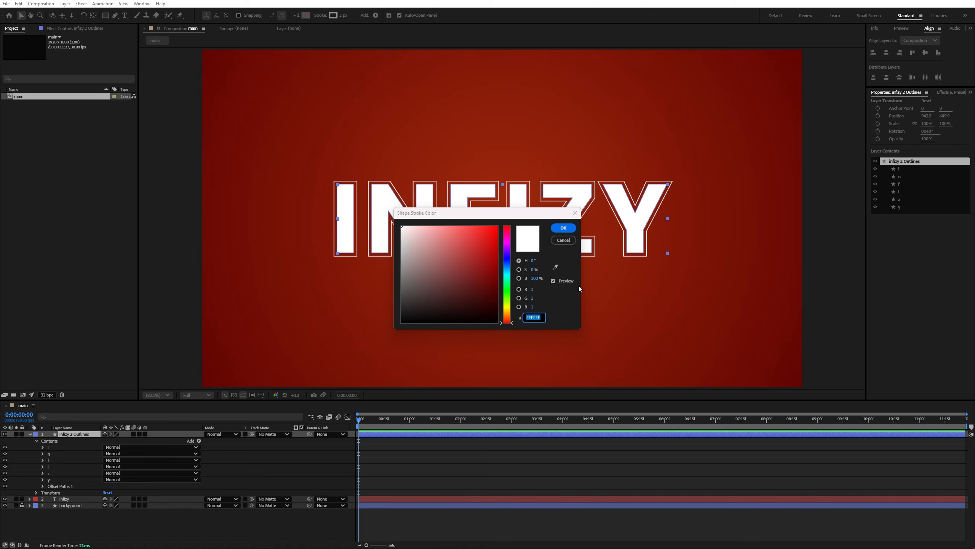
text(FF8400)
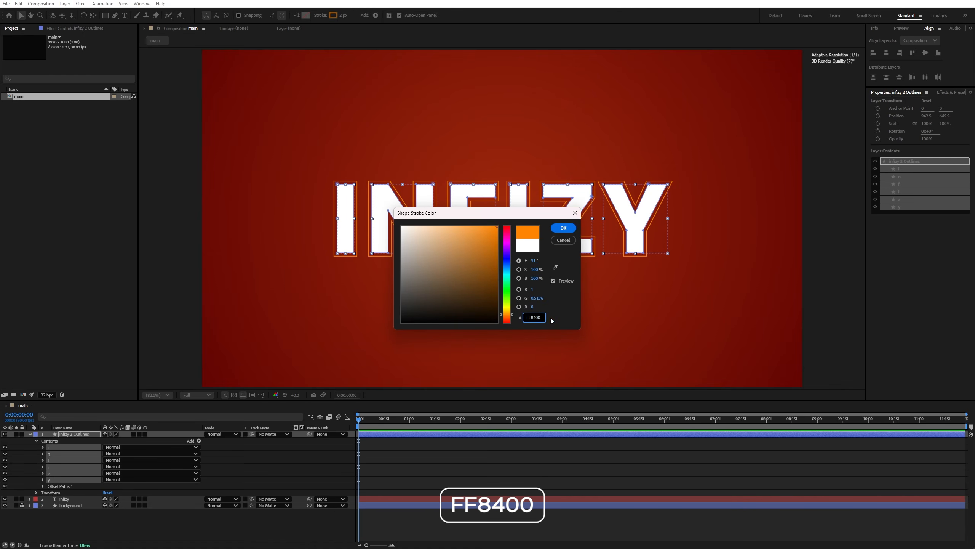
click(563, 228)
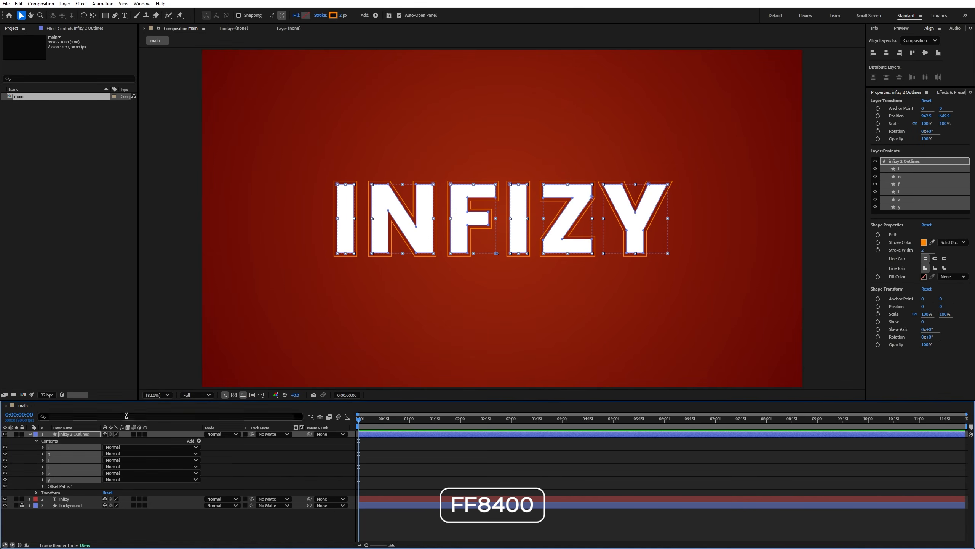
click(29, 434)
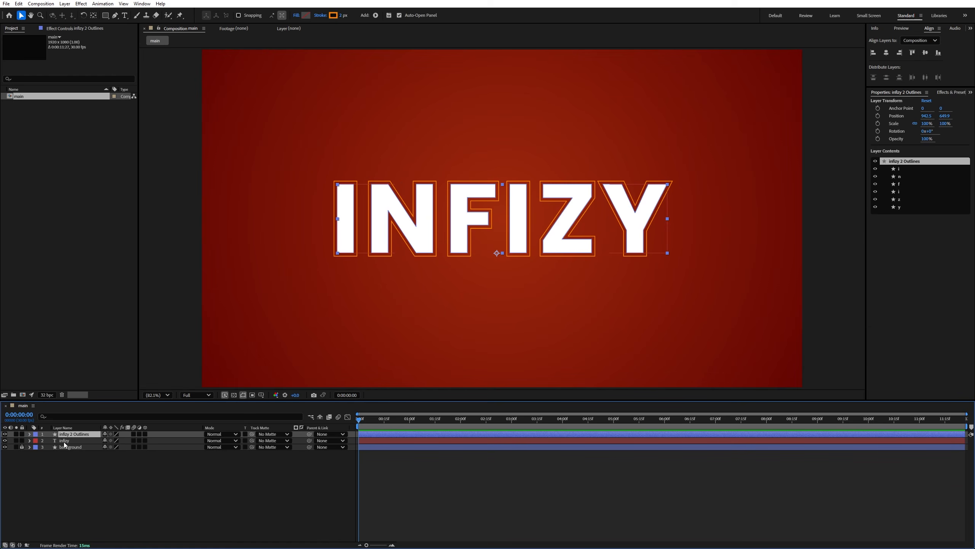
- Add an Opacity animator to the infizy text layer and set its opacity to 0%
click(71, 441)
click(30, 441)
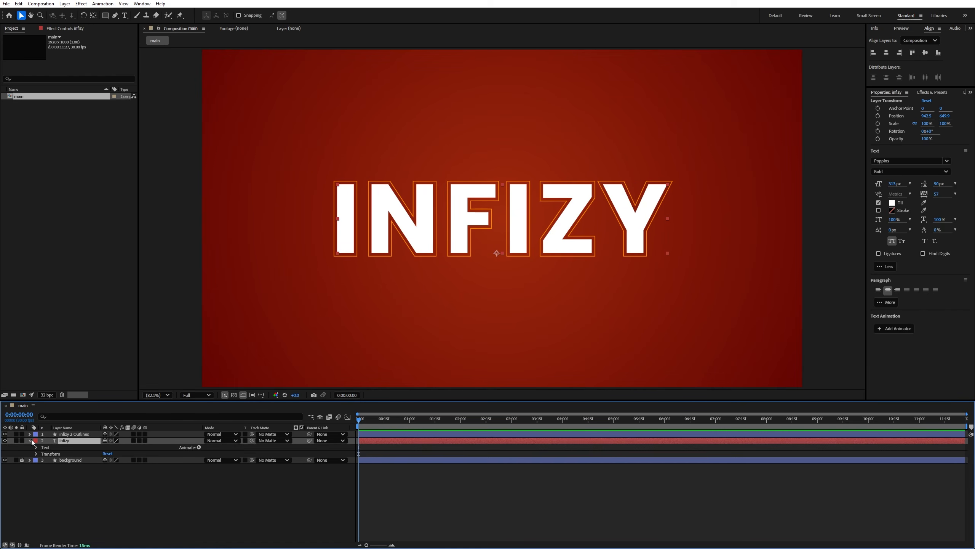
click(199, 447)
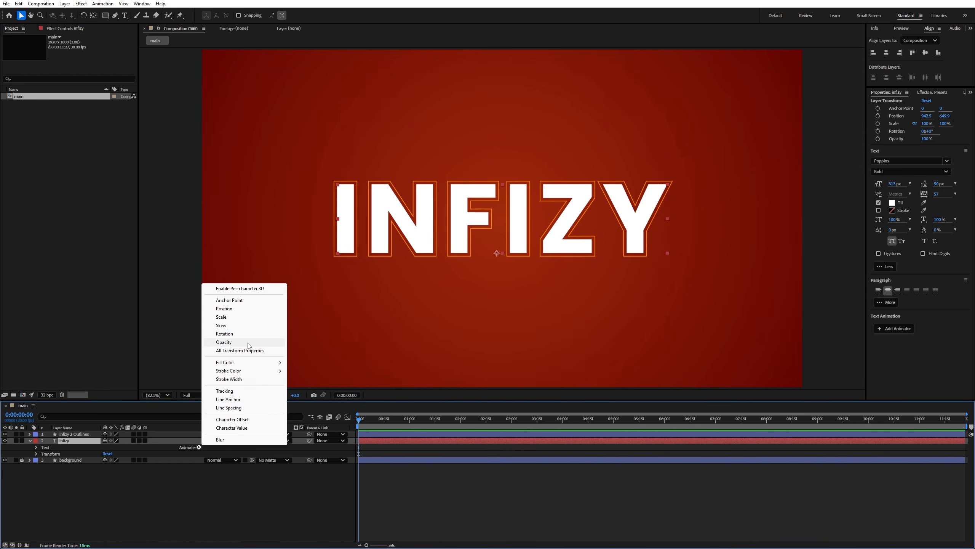
click(236, 342)
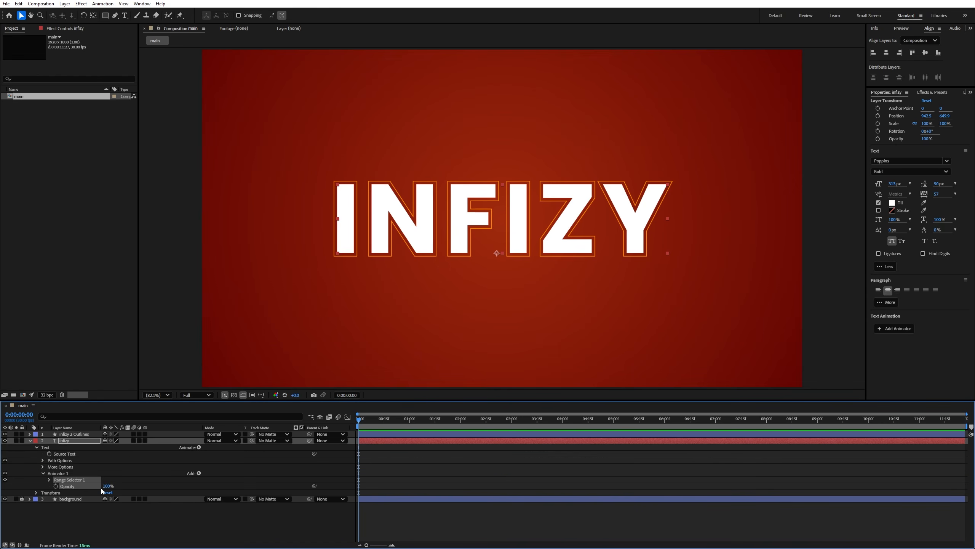
drag(107, 486, 25, 486)
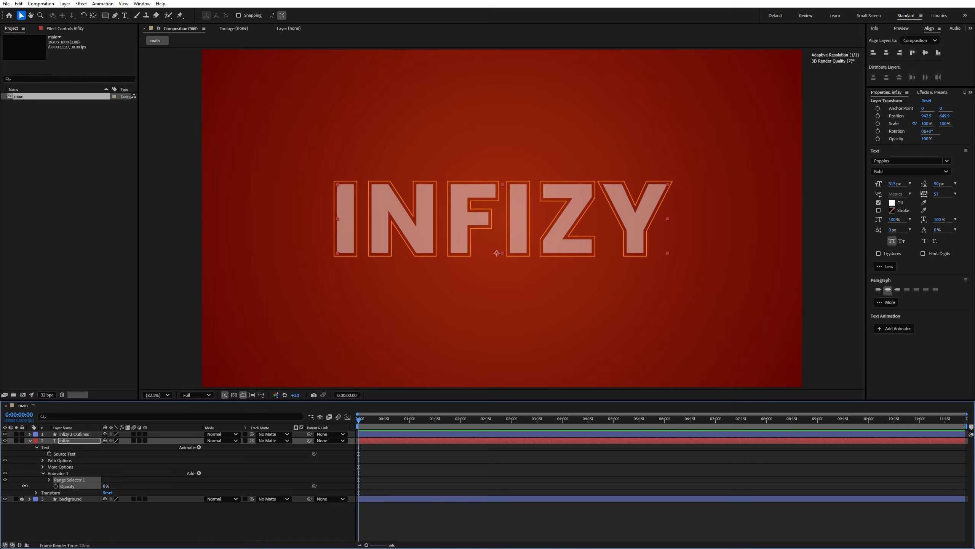
- Set the opacity animator's Range Selector 1 to End 0% and Start 45%
click(49, 479)
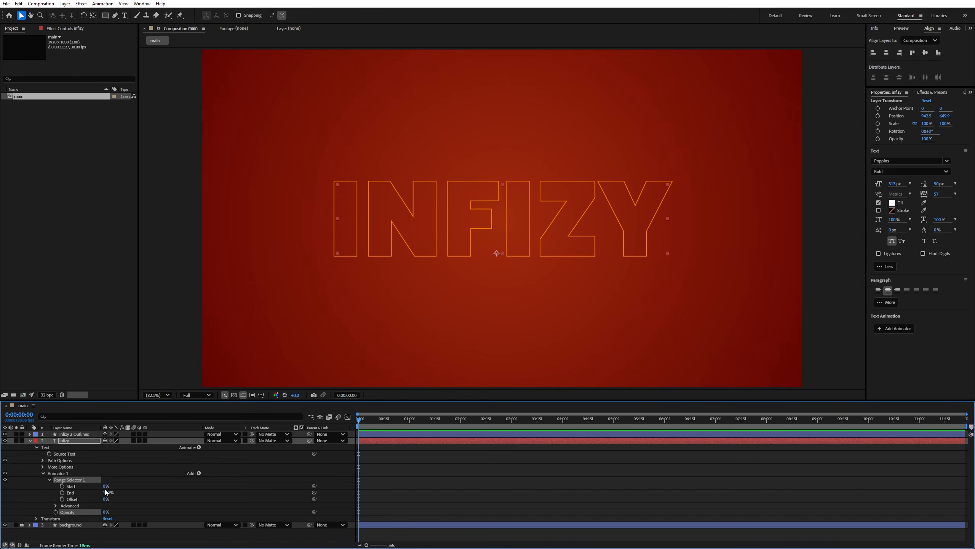
drag(107, 493, 27, 495)
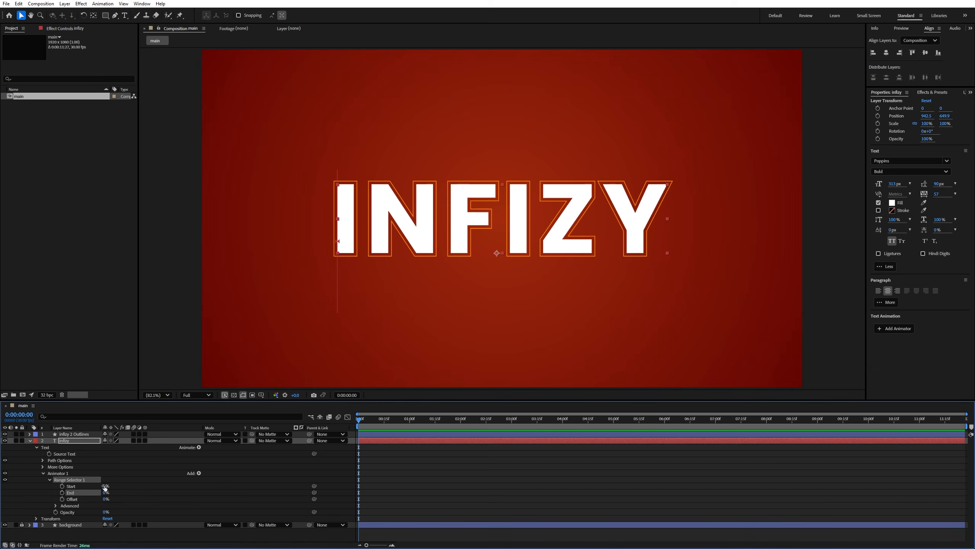
click(106, 487)
text(45)
key(Return)
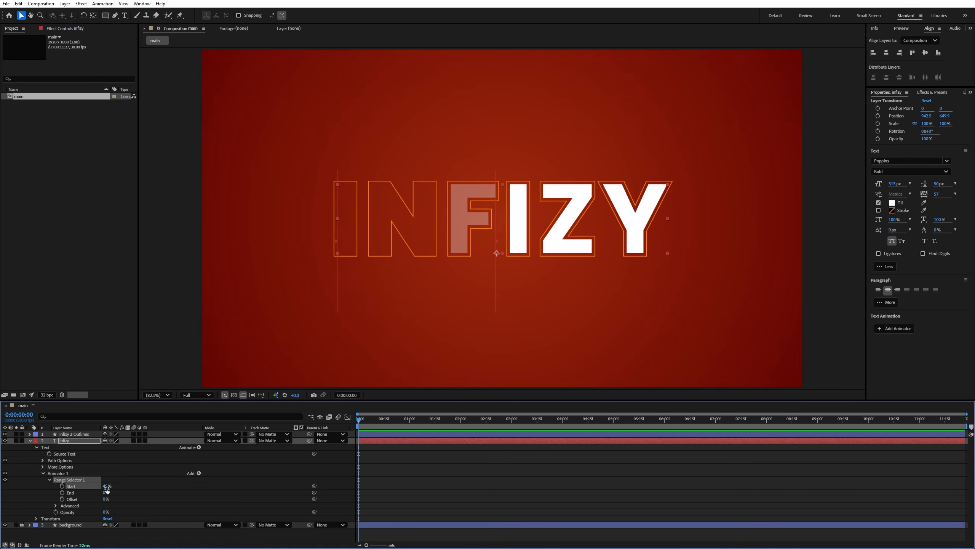
- Turn on Randomize Order in the advanced options of the text's Range Selector 1
click(56, 505)
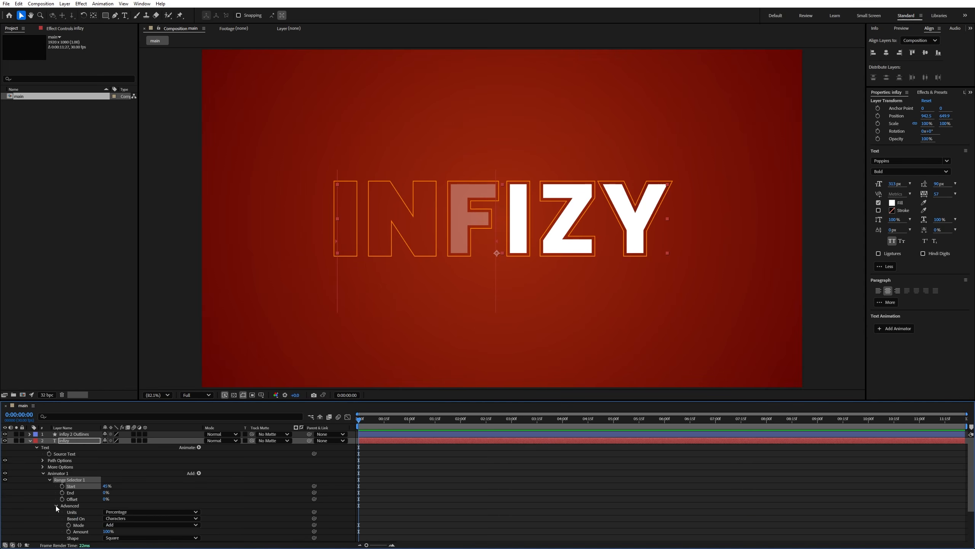
scroll(39, 508, down, 3)
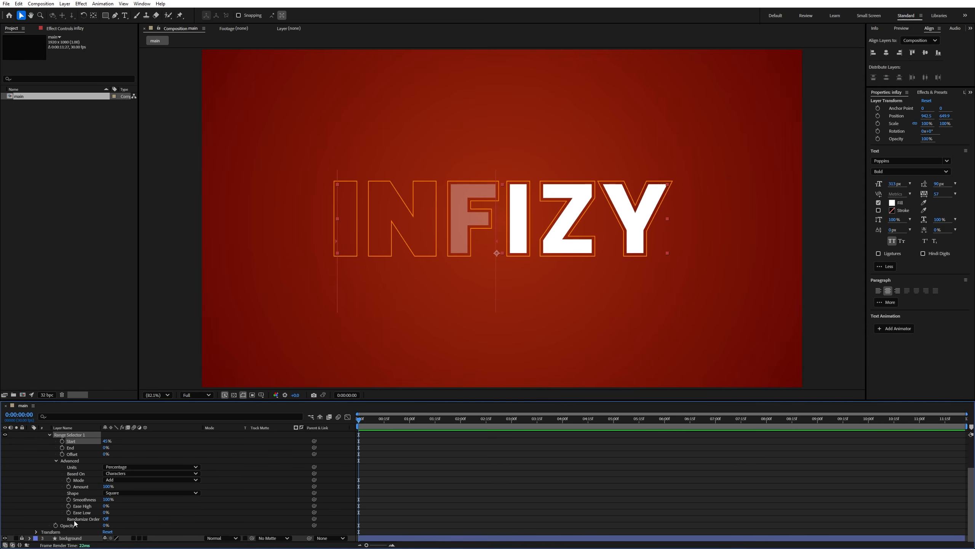
click(106, 518)
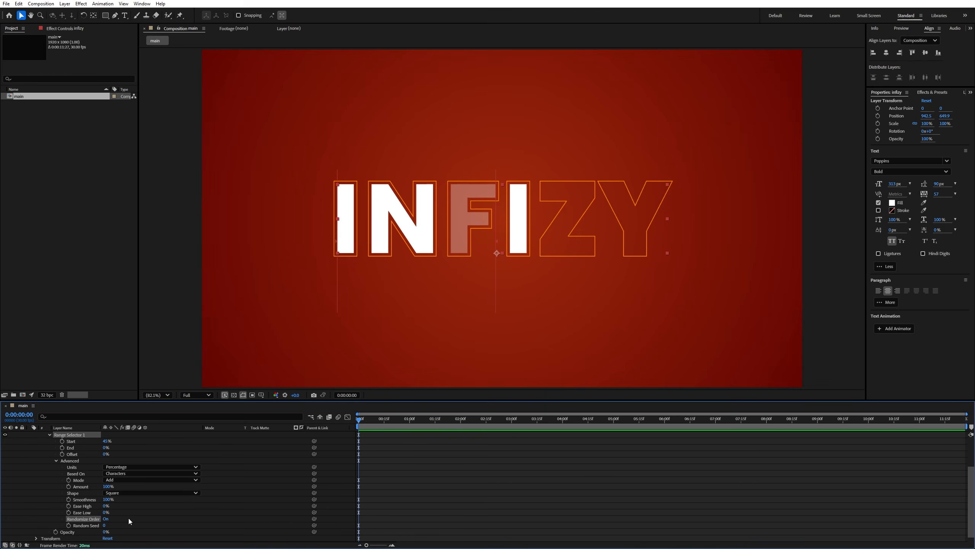
- Add the expression time*300 to the range selector's Random Seed and preview the animation
scroll(115, 506, down, 1)
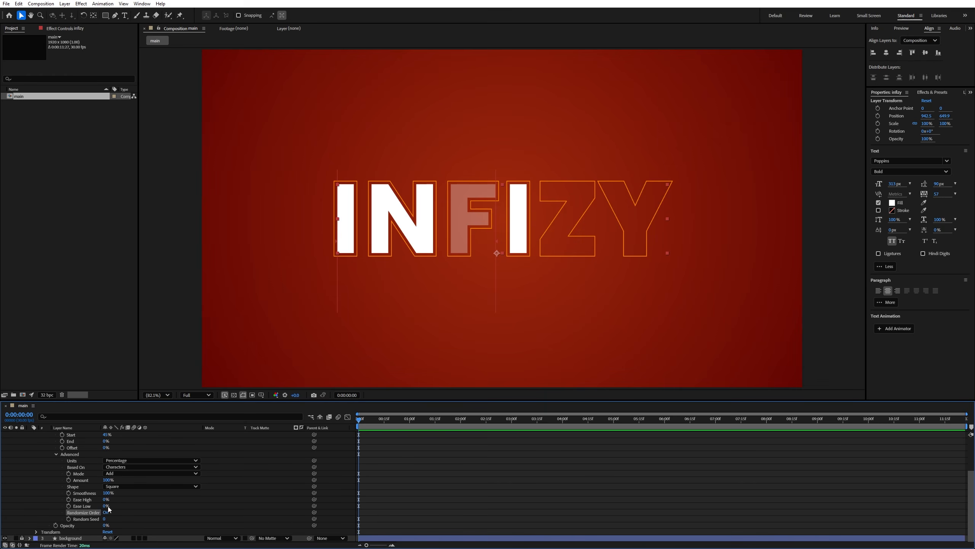
alt+click(68, 519)
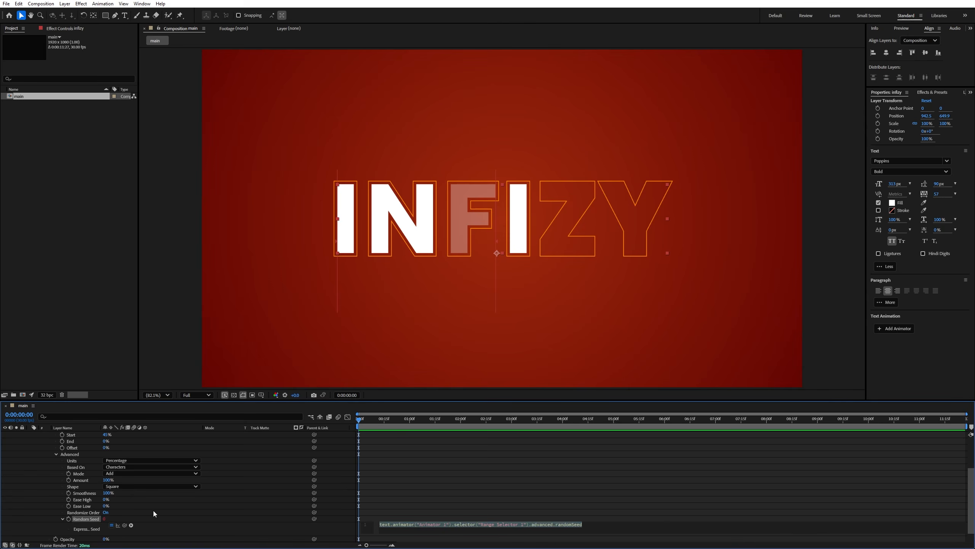
text(time)
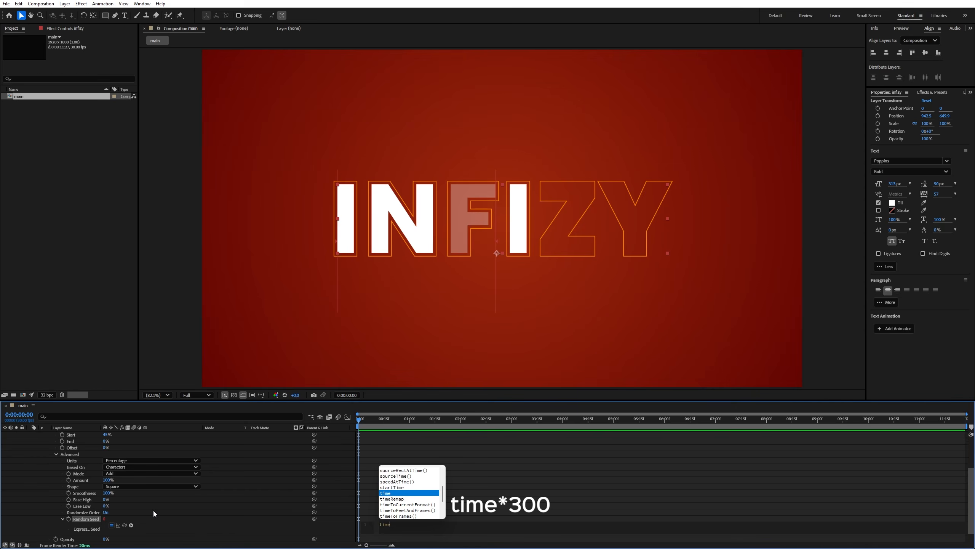
text(*)
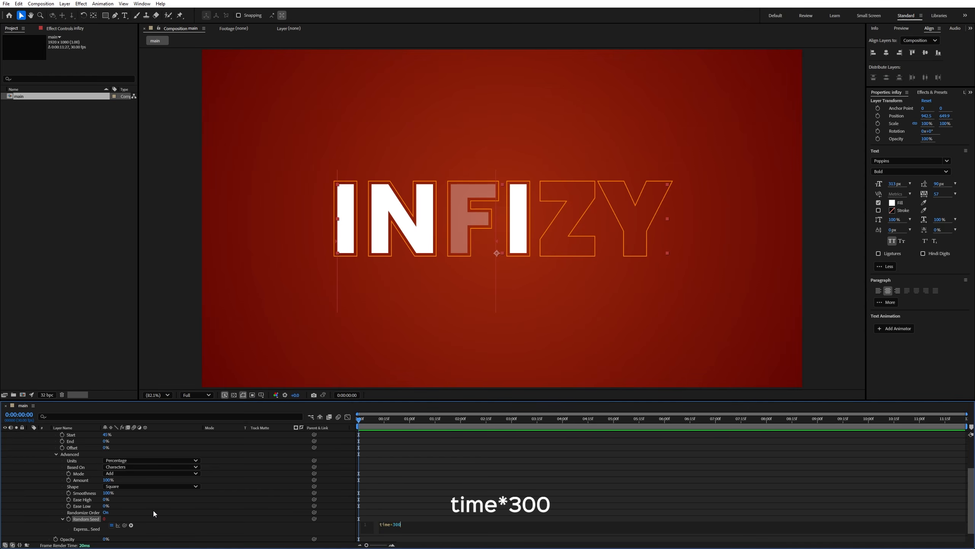
click(326, 420)
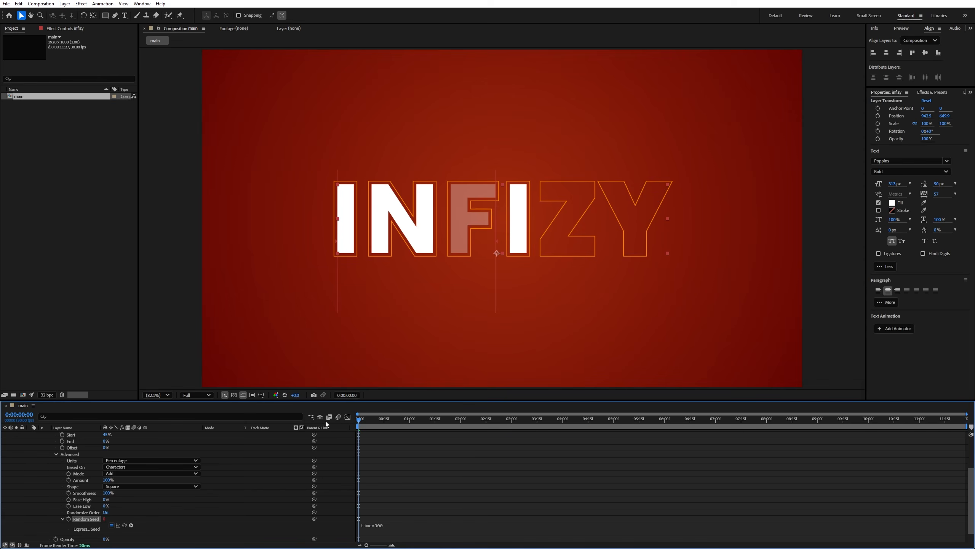
key(space)
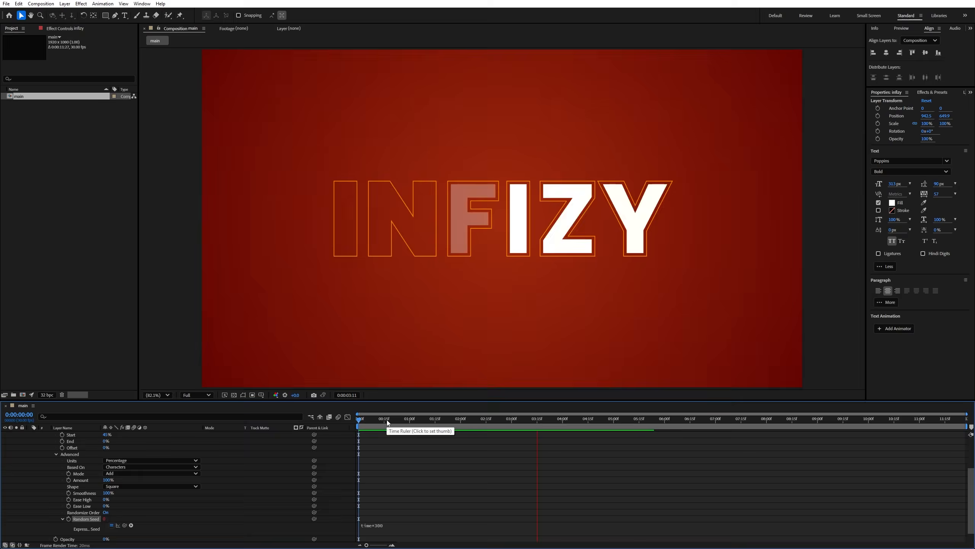
key(space)
- Apply the Stylize Glow effect to the infizy 2 Outlines layer
scroll(97, 453, up, 3)
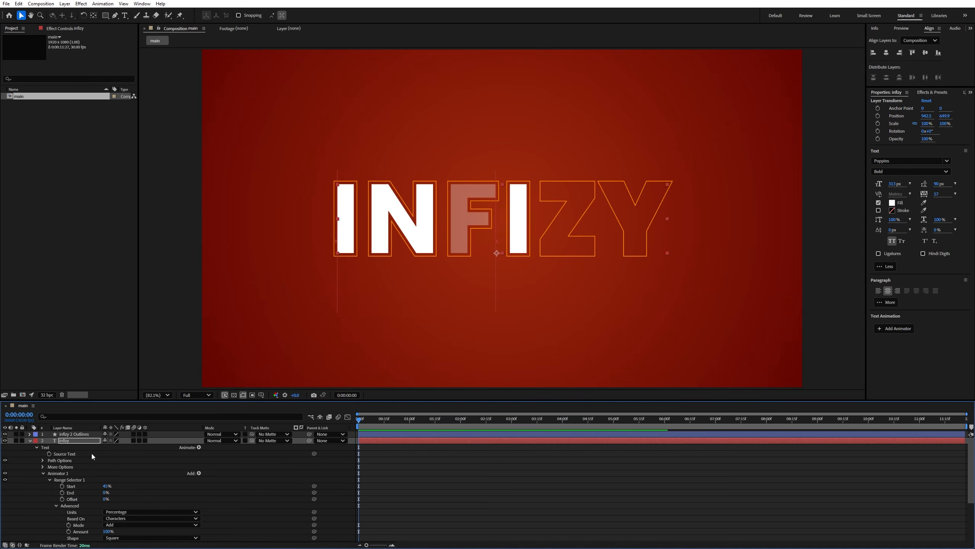
click(29, 441)
click(70, 434)
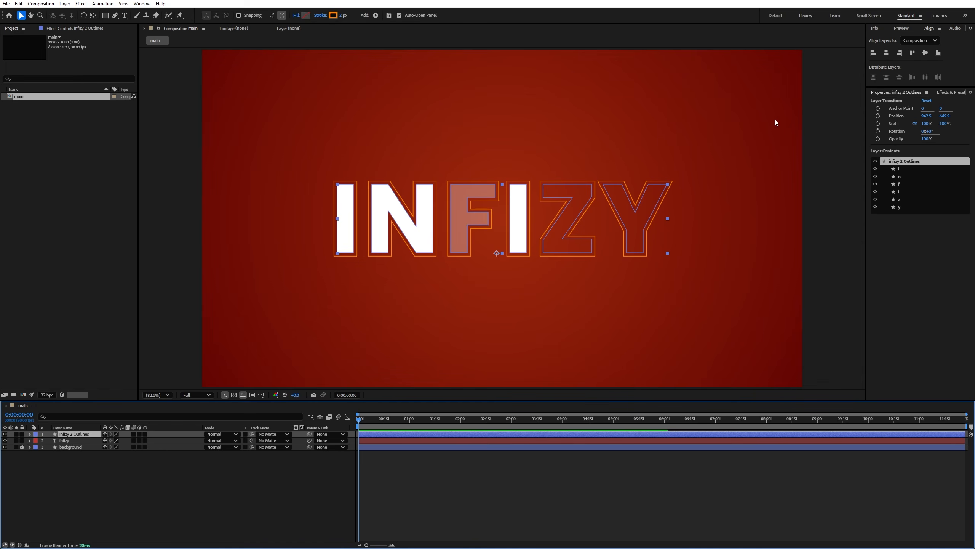
click(950, 95)
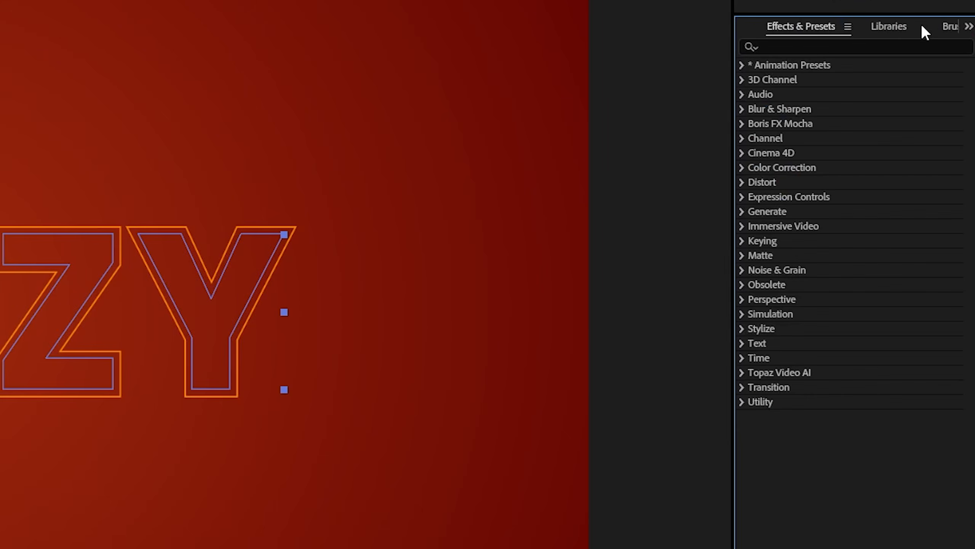
click(894, 100)
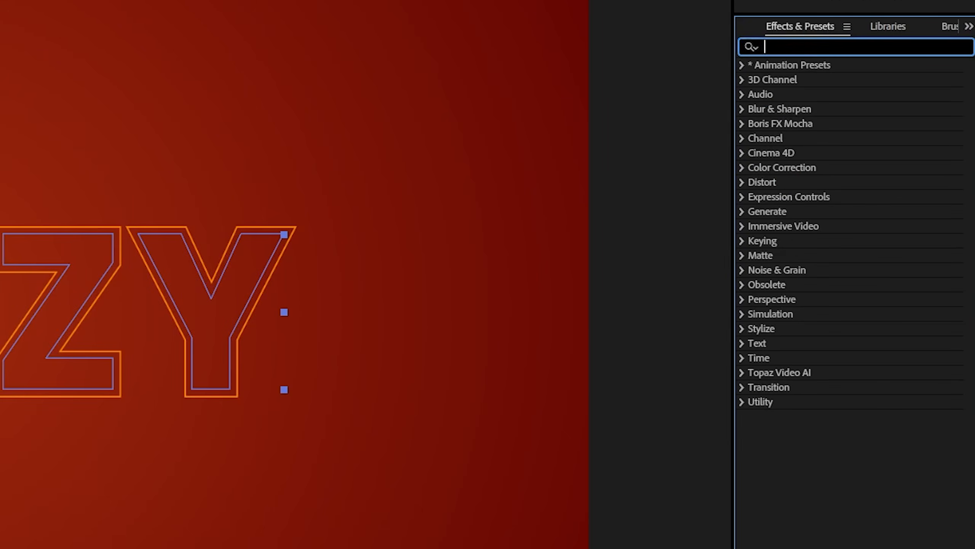
text(glow)
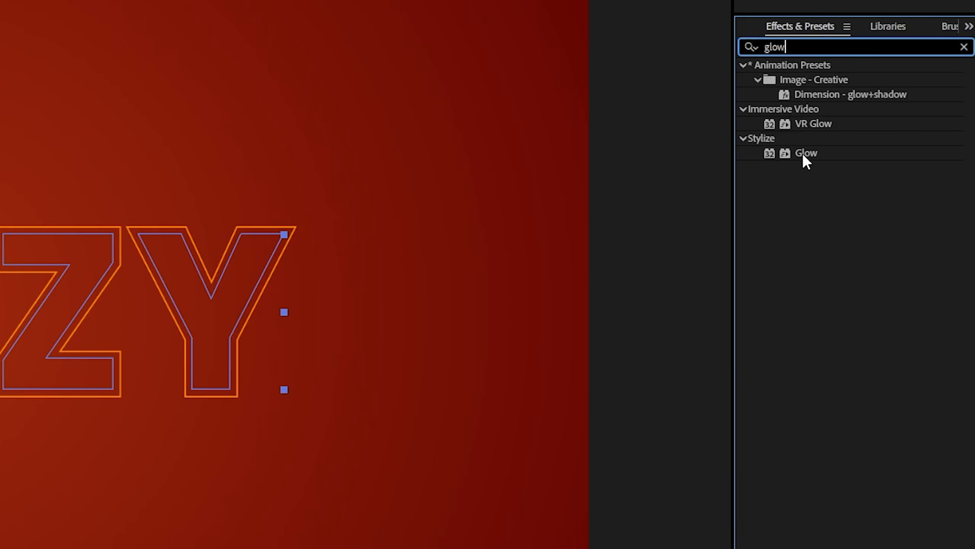
drag(802, 152, 90, 435)
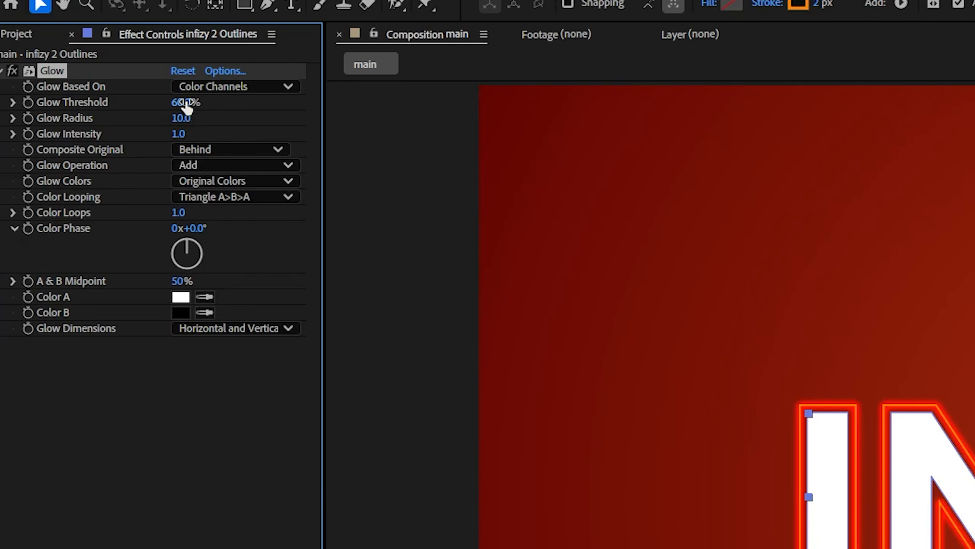
- Set the outline's Glow Threshold to 38%, Glow Radius to 21 and Glow Intensity to 0.7
click(185, 103)
text(38)
key(Return)
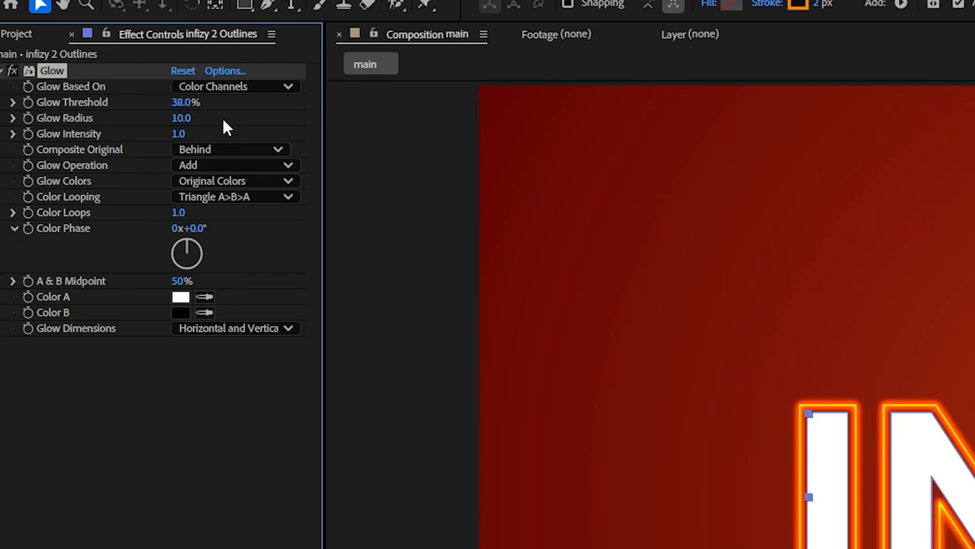
click(179, 116)
text(21)
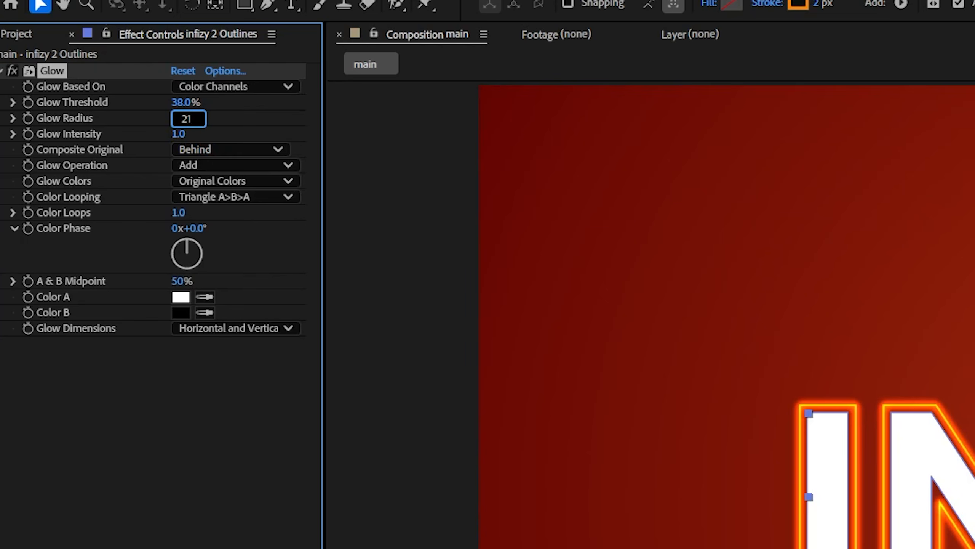
key(Return)
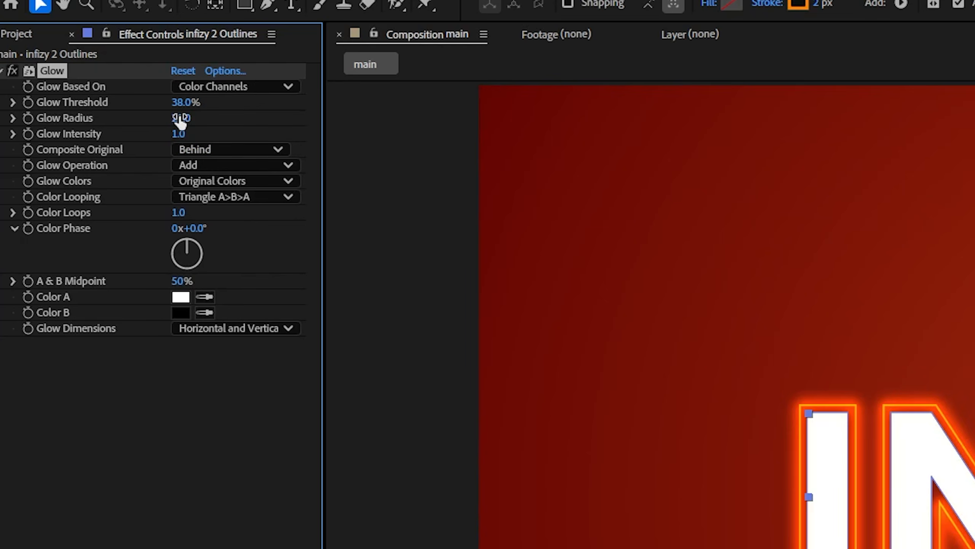
click(178, 134)
text(0.)
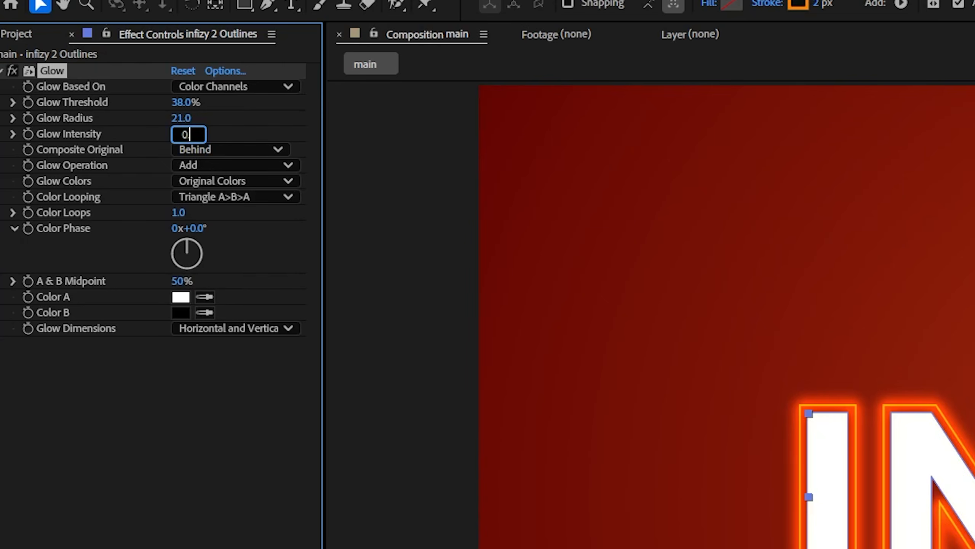
text(5)
key(Return)
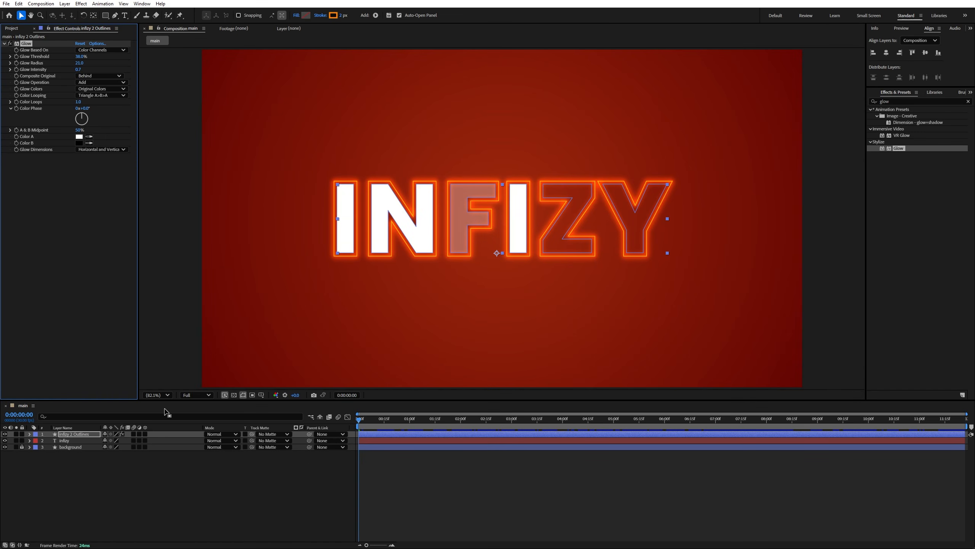
- Pre-compose the infizy 2 Outlines and infizy layers into a new composition named text, moving all attributes
click(82, 435)
click(70, 439)
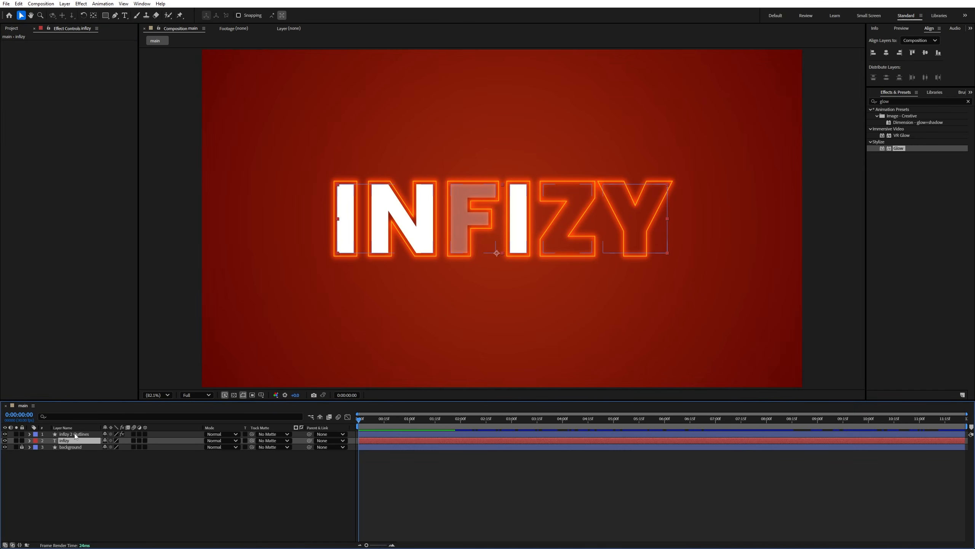
ctrl+click(75, 432)
right_click(76, 435)
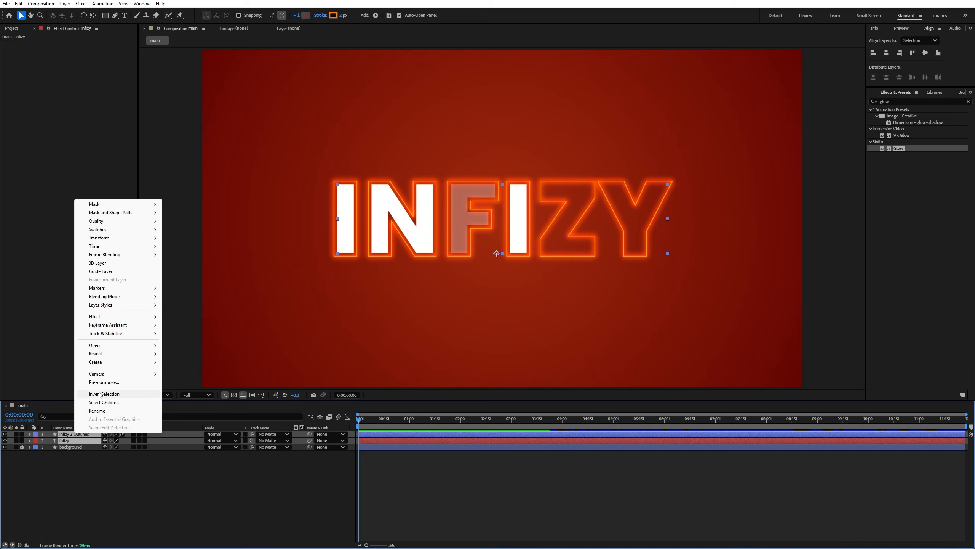
click(105, 383)
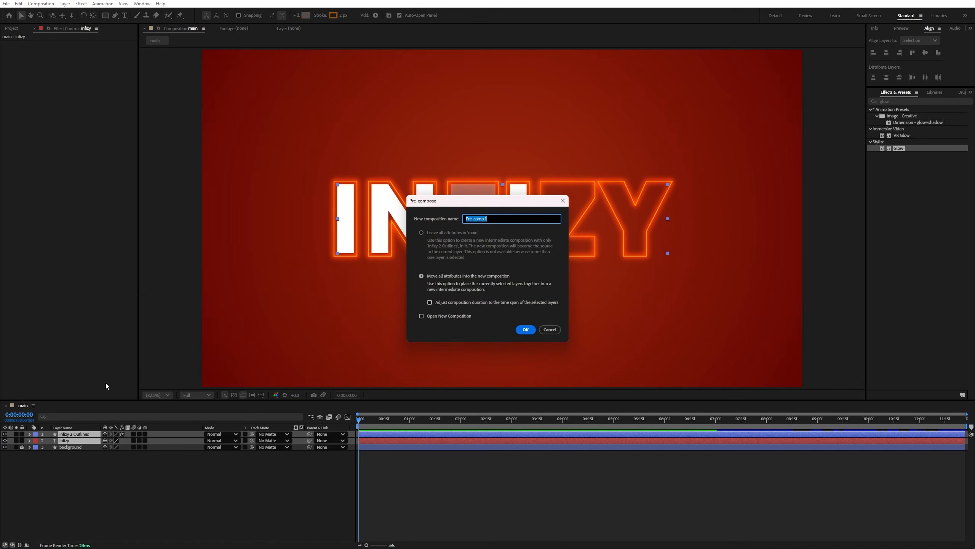
text(text)
key(Return)
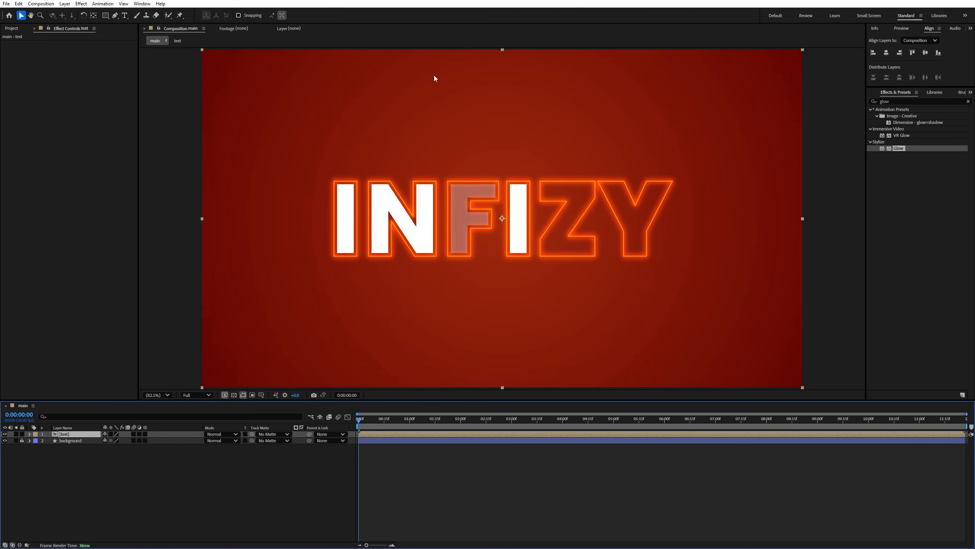
- Open the text composition and crop it to a region of interest drawn closely around the INFIZY lettering
double_click(86, 437)
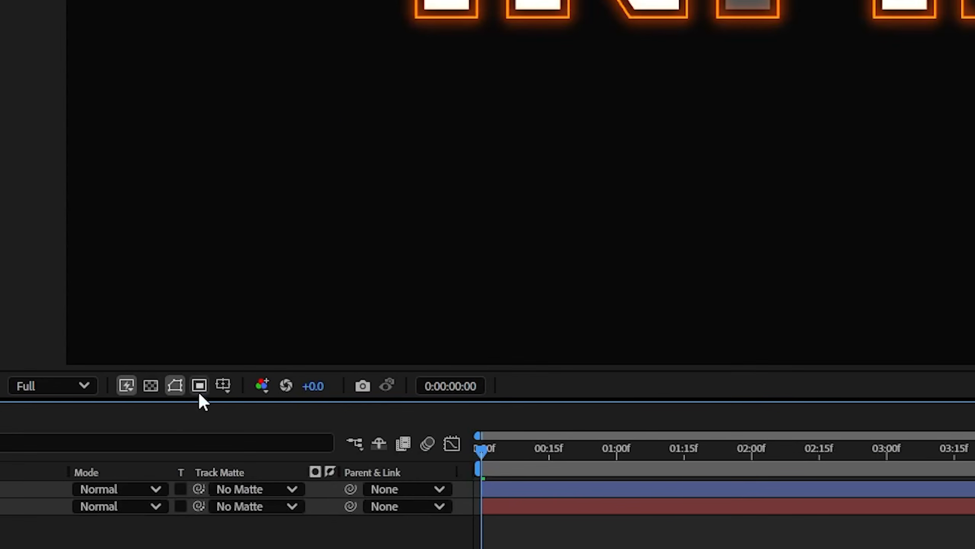
click(199, 389)
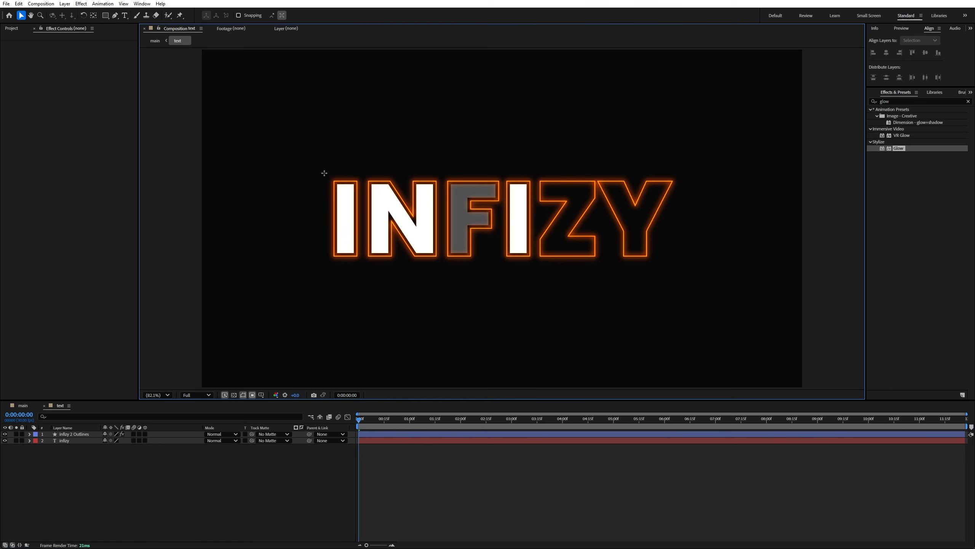
drag(323, 171, 687, 264)
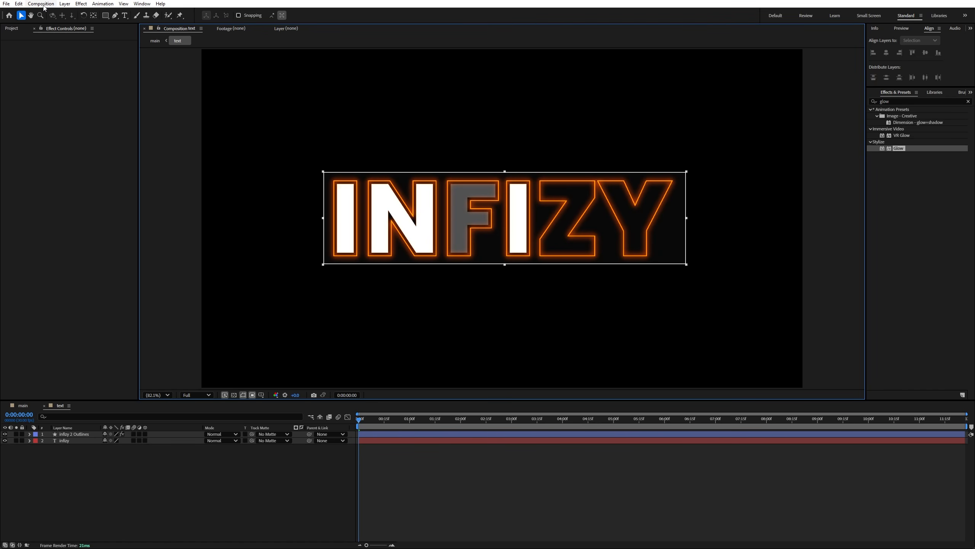
click(42, 4)
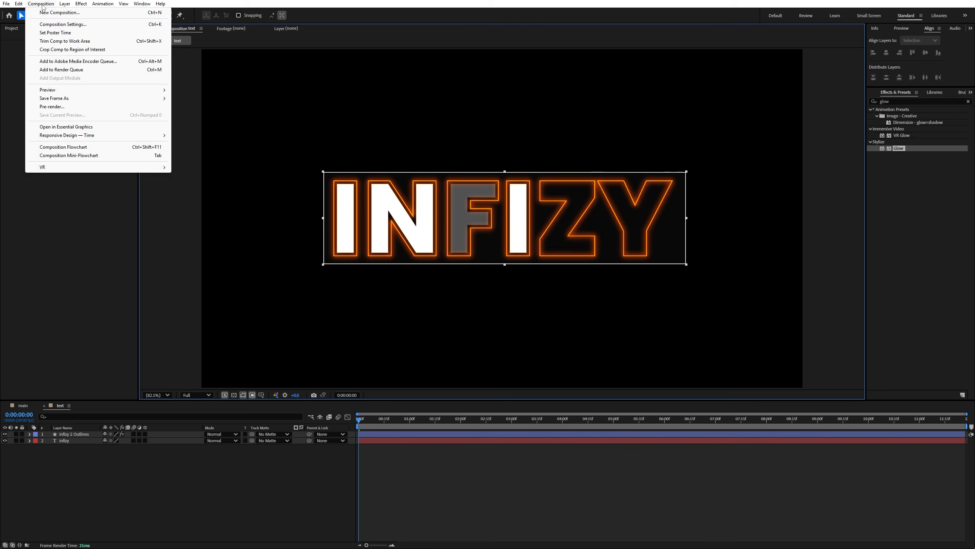
click(94, 51)
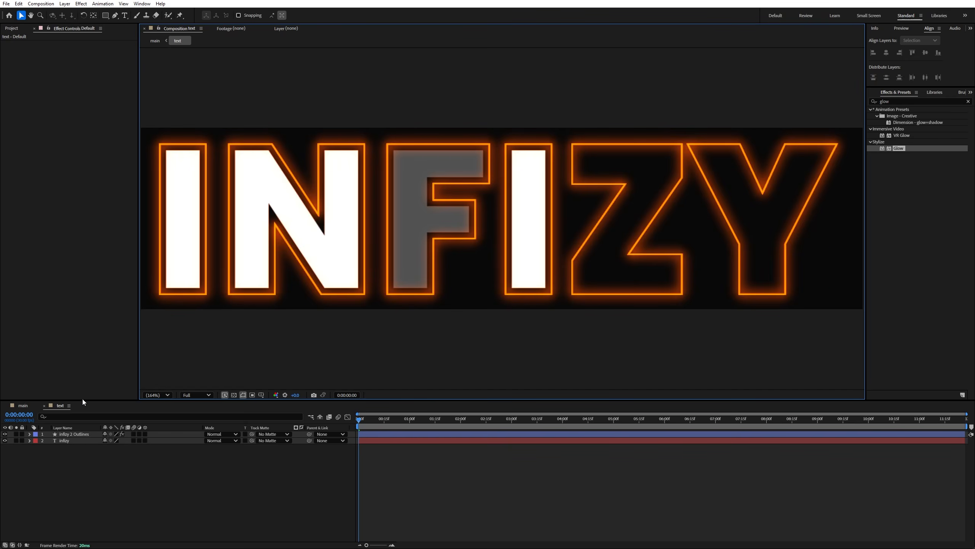
- Preview the animation in the main composition and return to its first frame
click(34, 407)
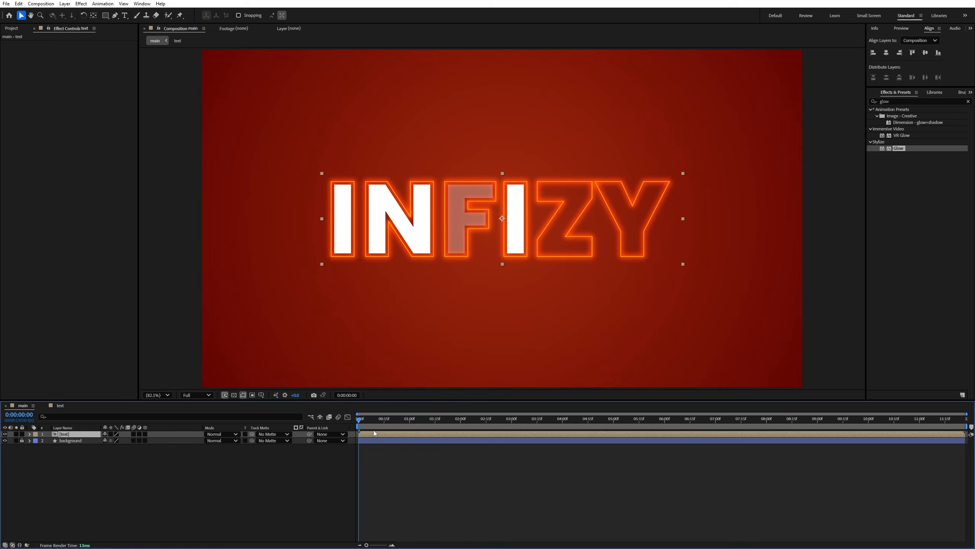
key(space)
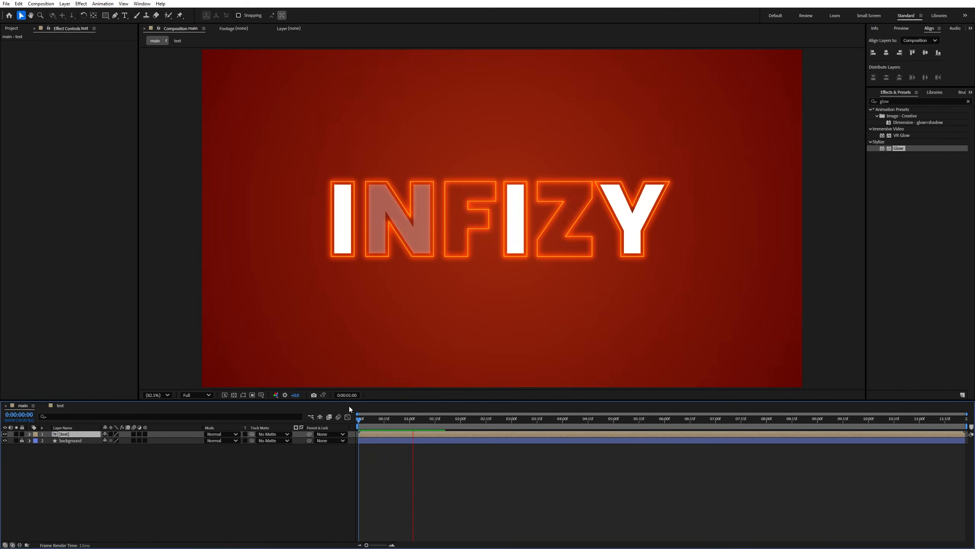
click(369, 420)
drag(368, 421, 345, 419)
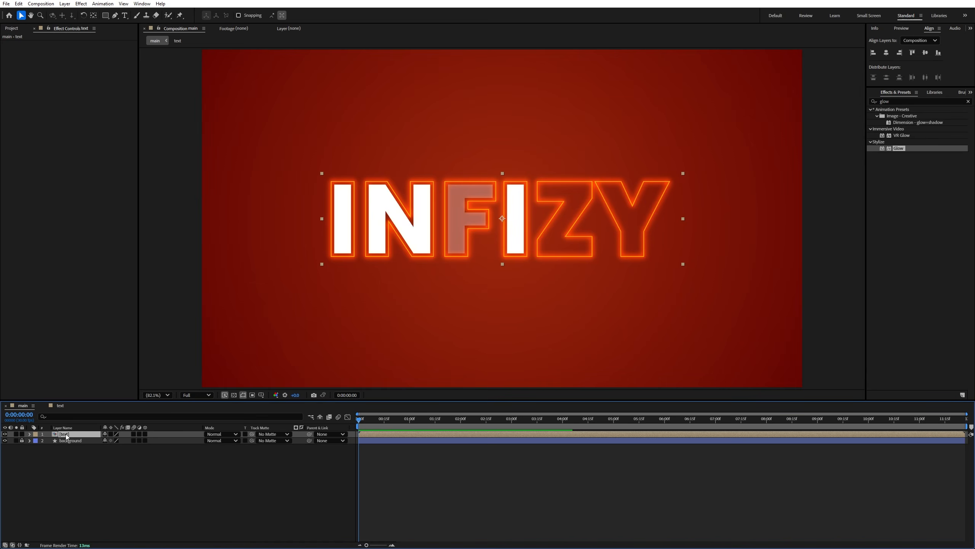
- Set the text layer's Opacity to 35% in the main composition
key(t)
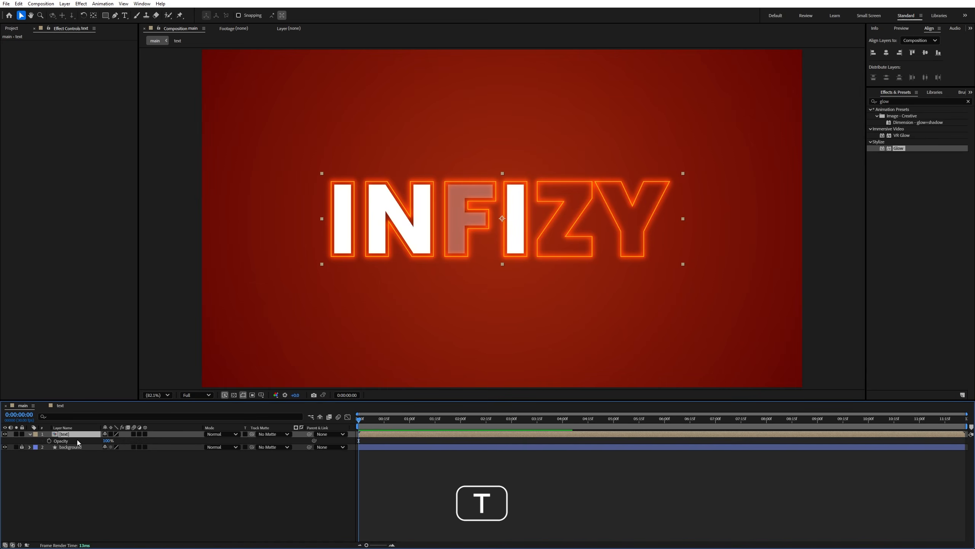
click(108, 440)
key(Return)
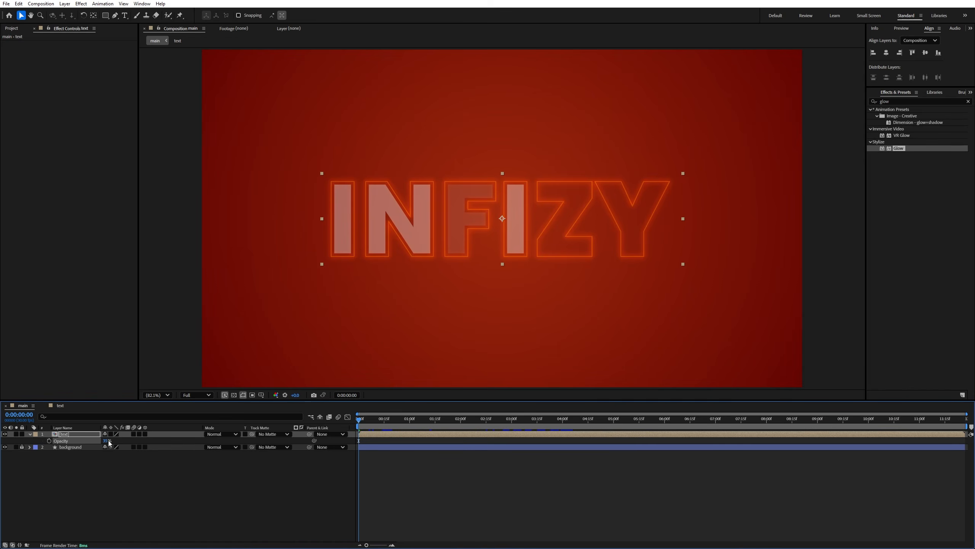
- Duplicate the text layer and place the copy directly below the central INFIZY title
click(79, 434)
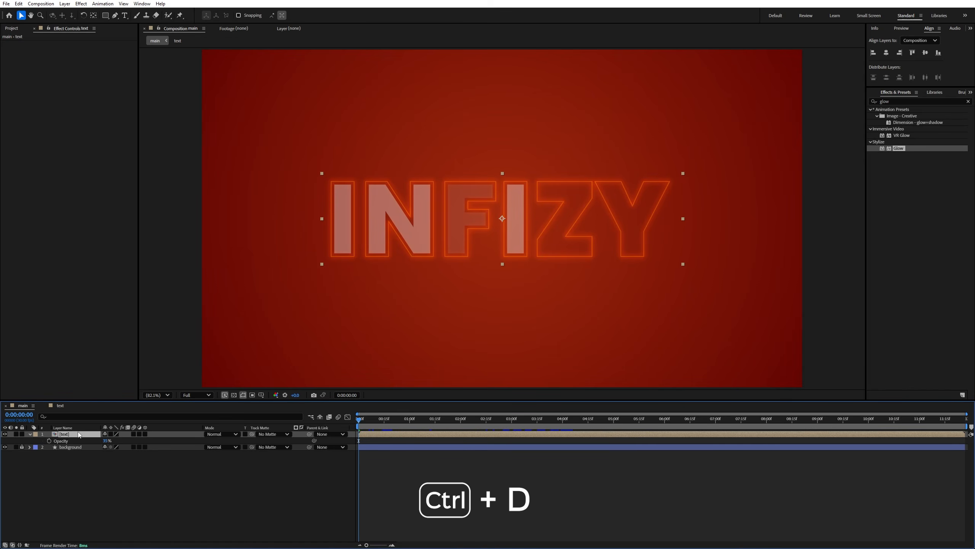
key(ctrl+d)
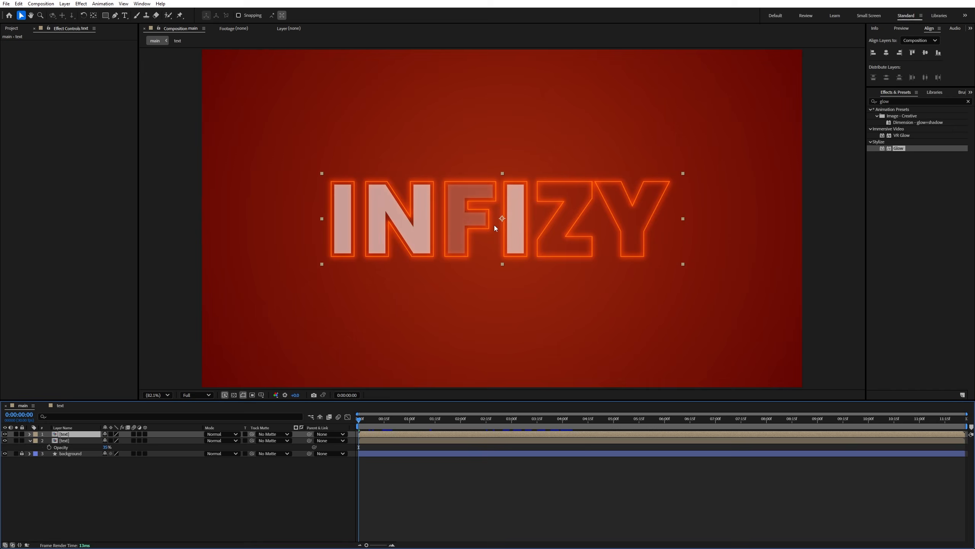
drag(509, 219, 514, 306)
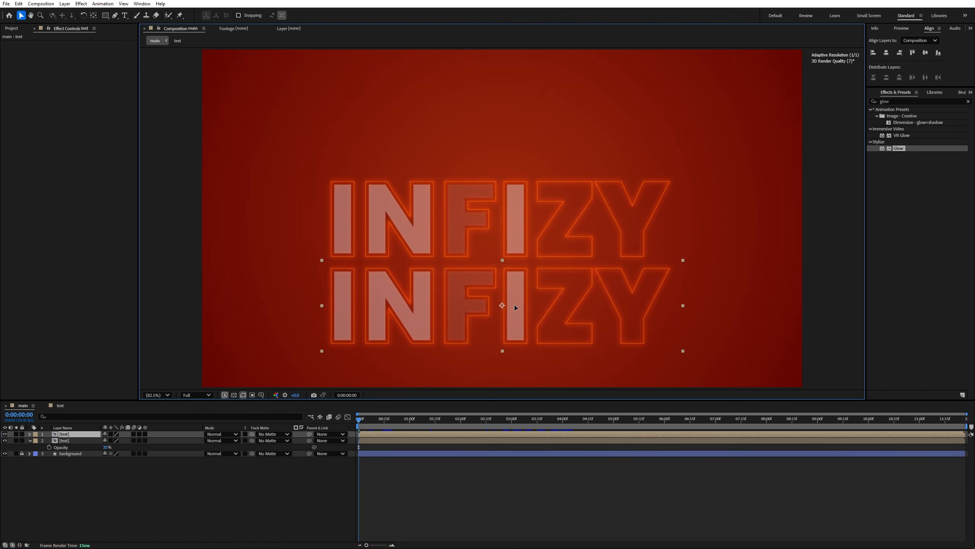
- Set the Opacity of the lower INFIZY copy to 9%
click(90, 435)
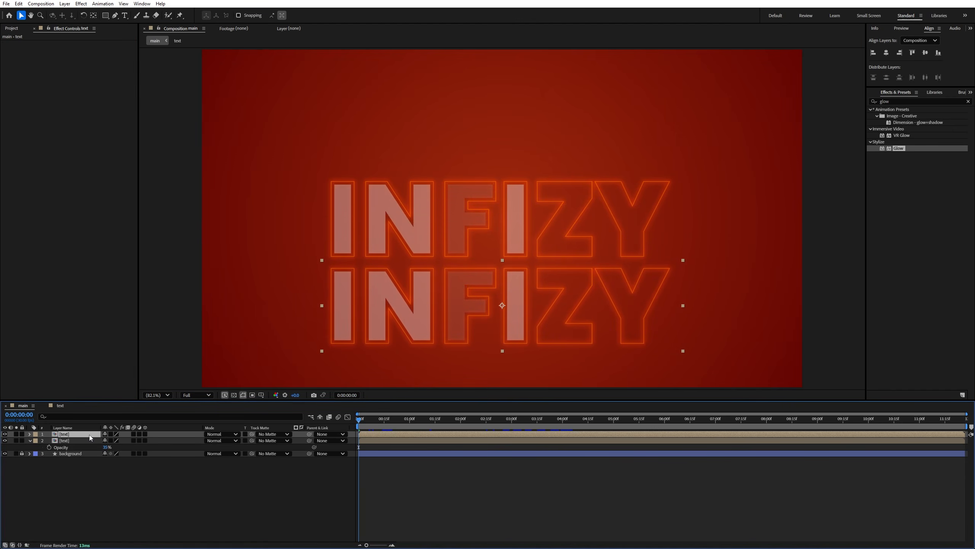
key(t)
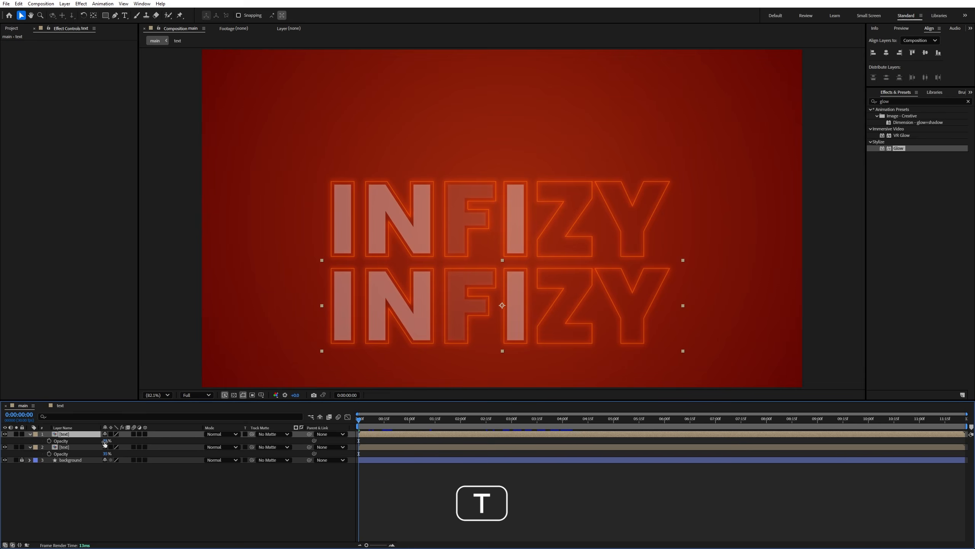
click(105, 440)
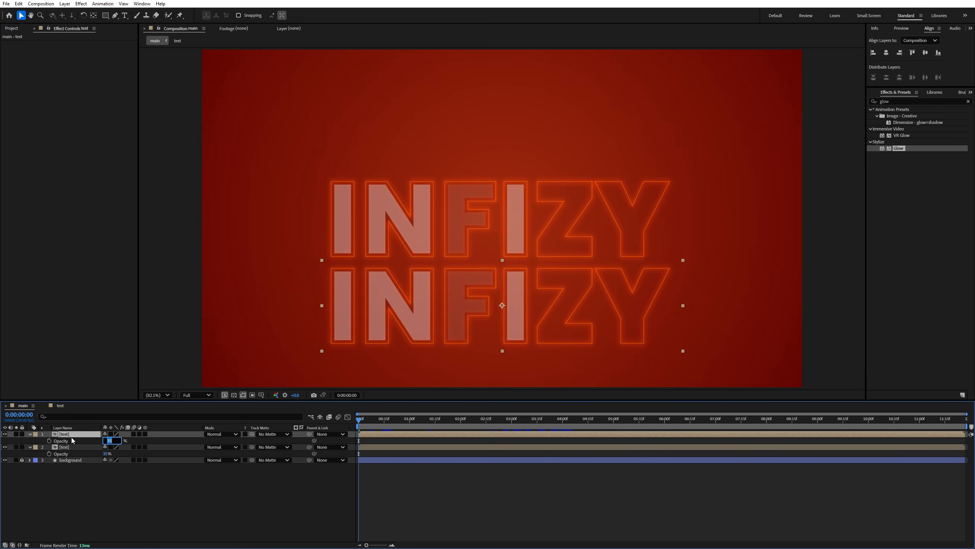
text(9)
key(Return)
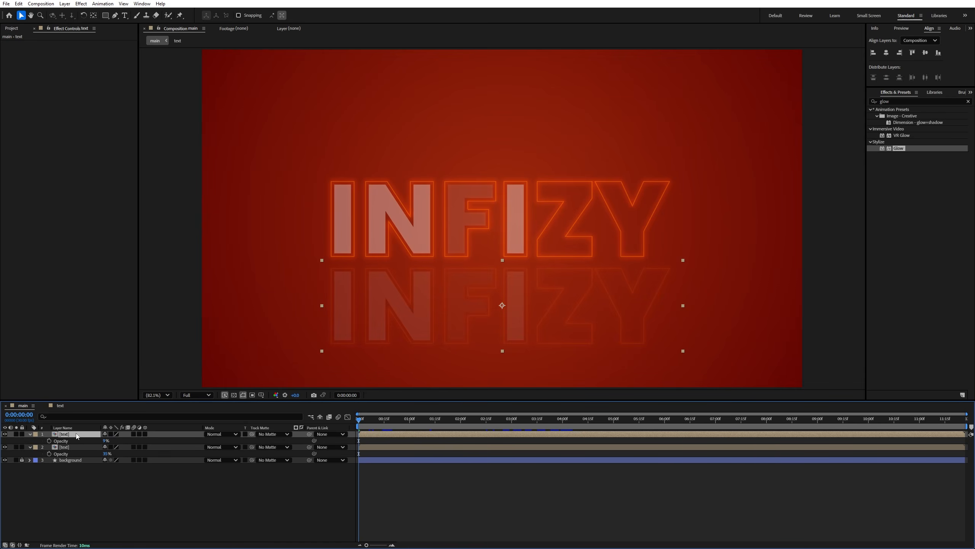
- Duplicate the faint lower copy, place the duplicate above the central title and preview the animation
key(ctrl+d)
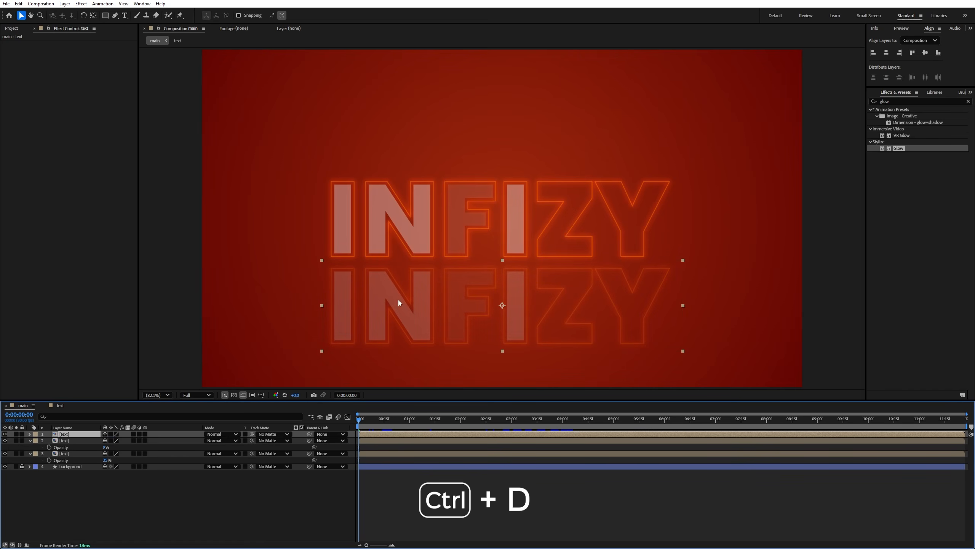
drag(428, 294, 431, 108)
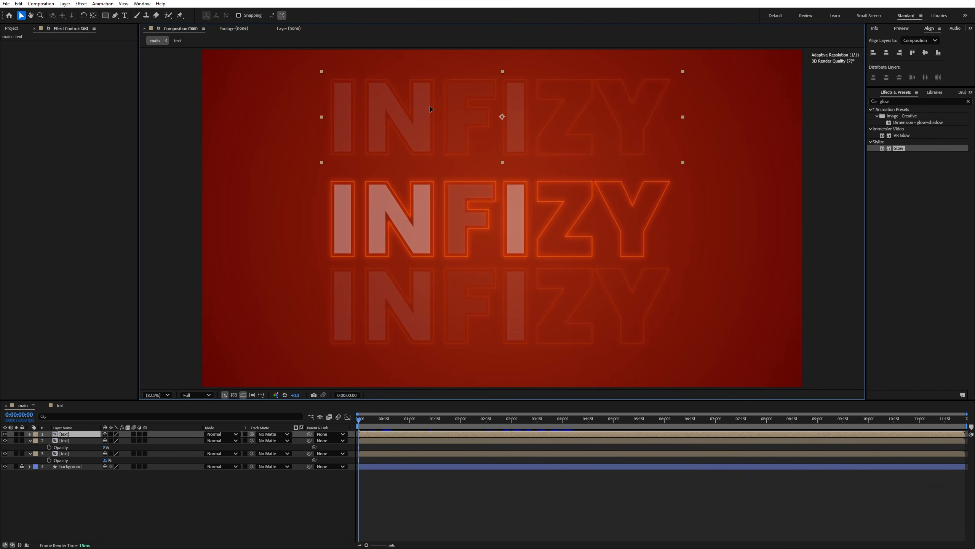
key(space)
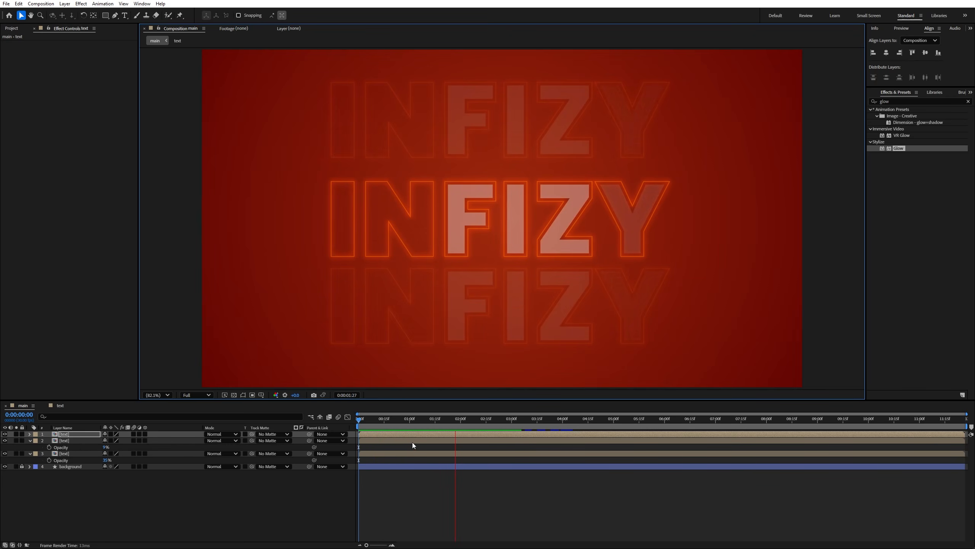
key(space)
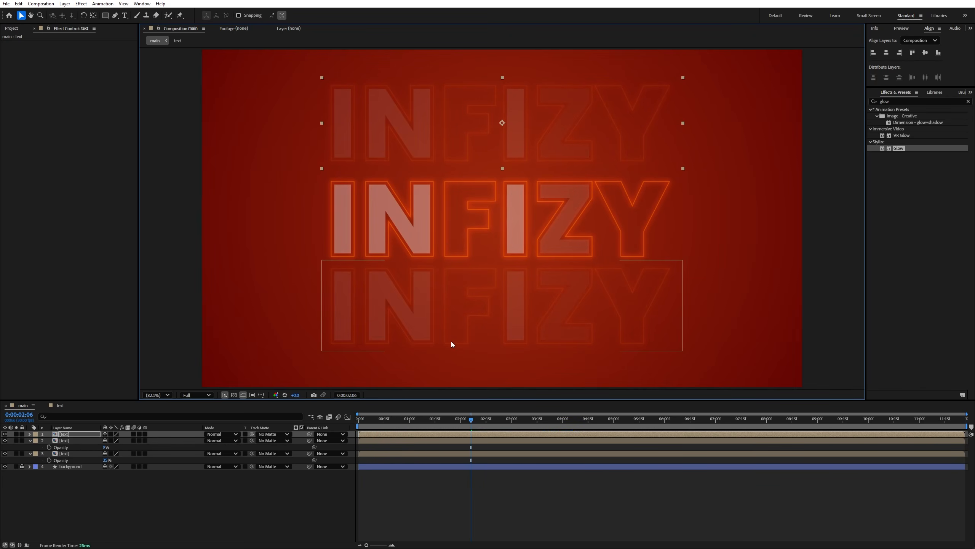
- Shift the lower INFIZY copy slightly down to even out the row spacing and preview the animation
click(461, 319)
drag(460, 319, 461, 326)
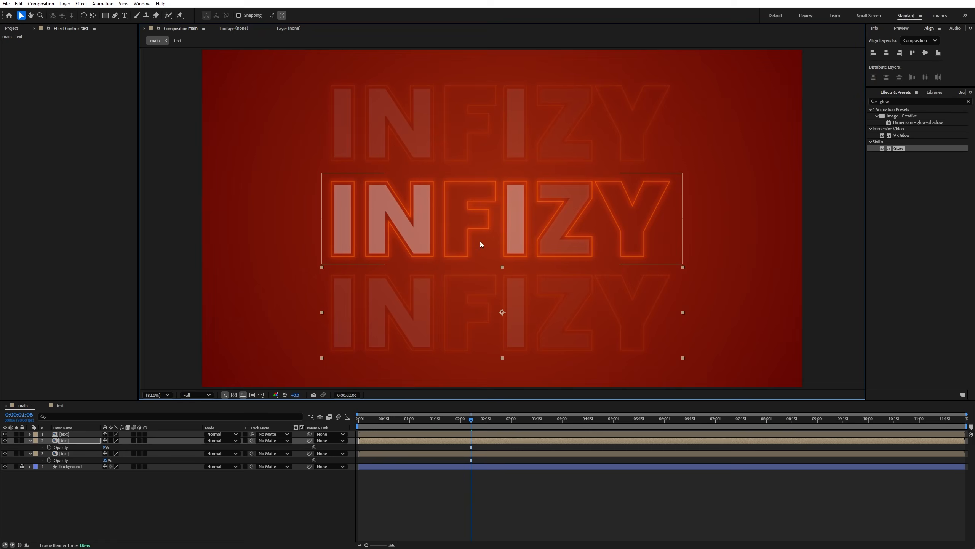
key(space)
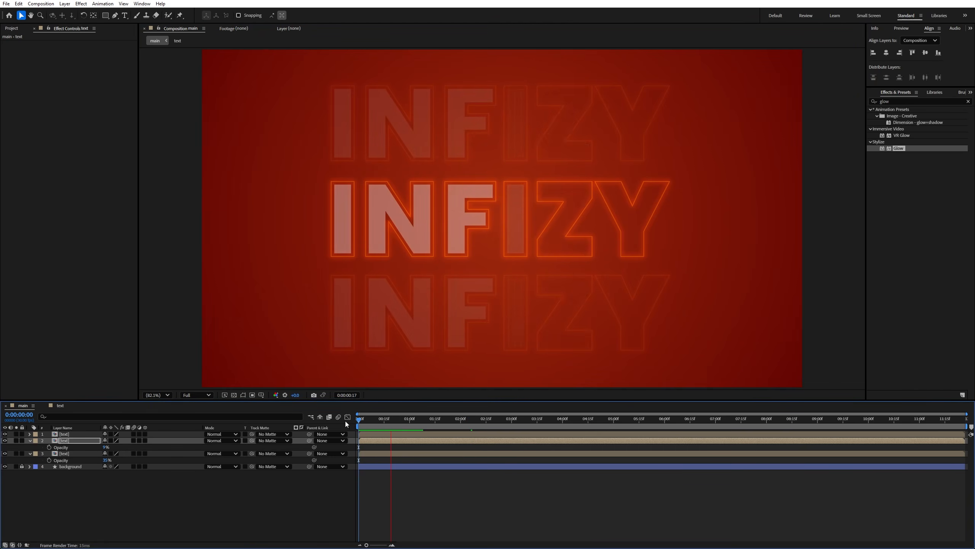
key(space)
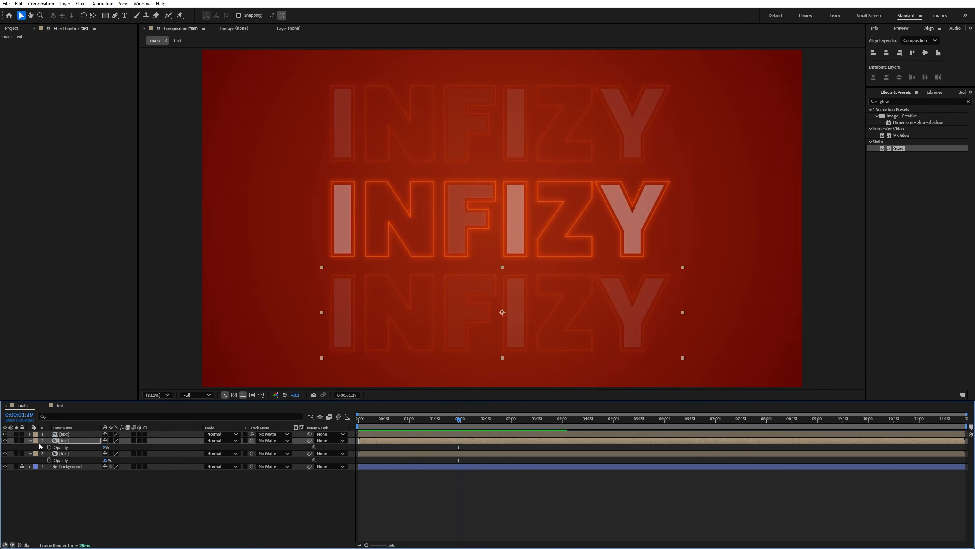
- Collapse the expanded Opacity properties of the two text layers and deselect all layers
click(29, 441)
click(28, 447)
click(51, 462)
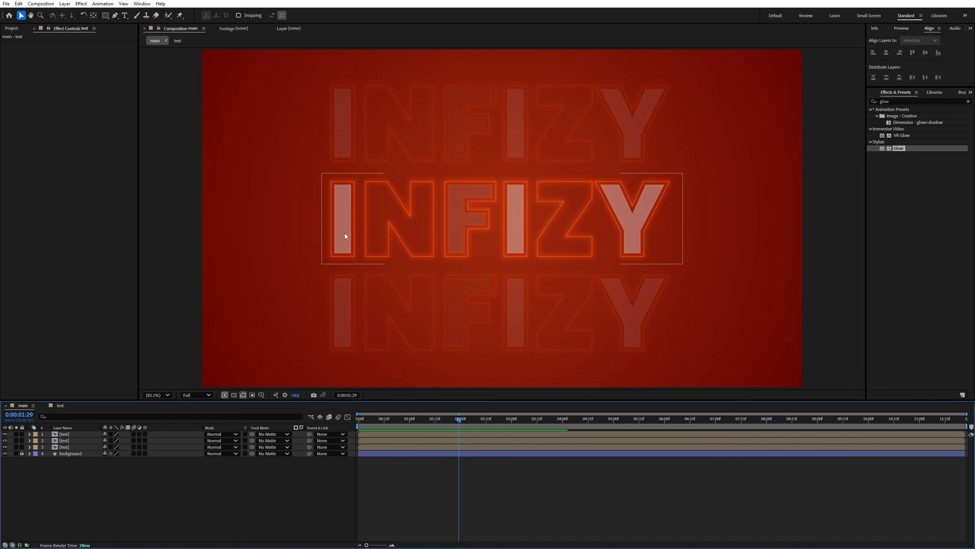
- Import packet.png, place it centered as the top layer of the main composition and scale it to 62%
click(11, 29)
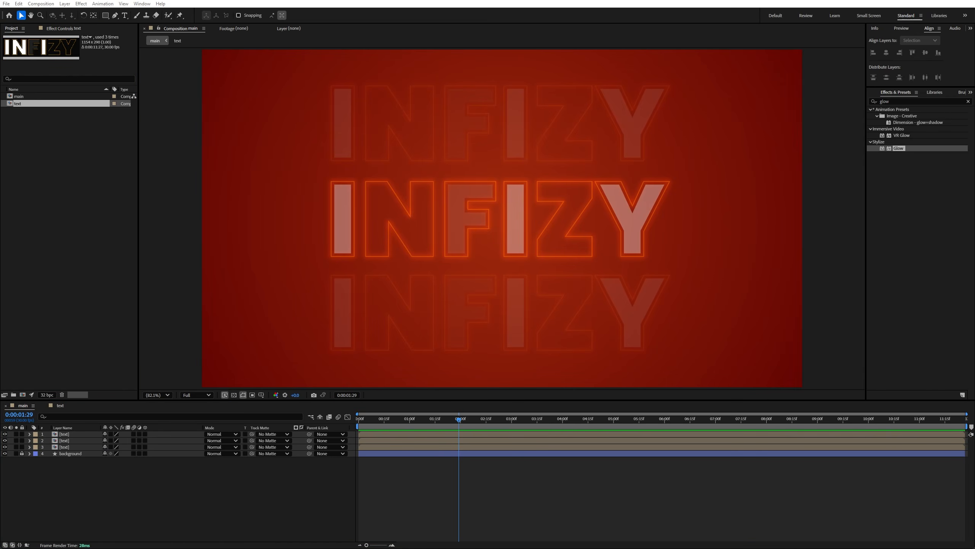
drag(236, 127, 486, 227)
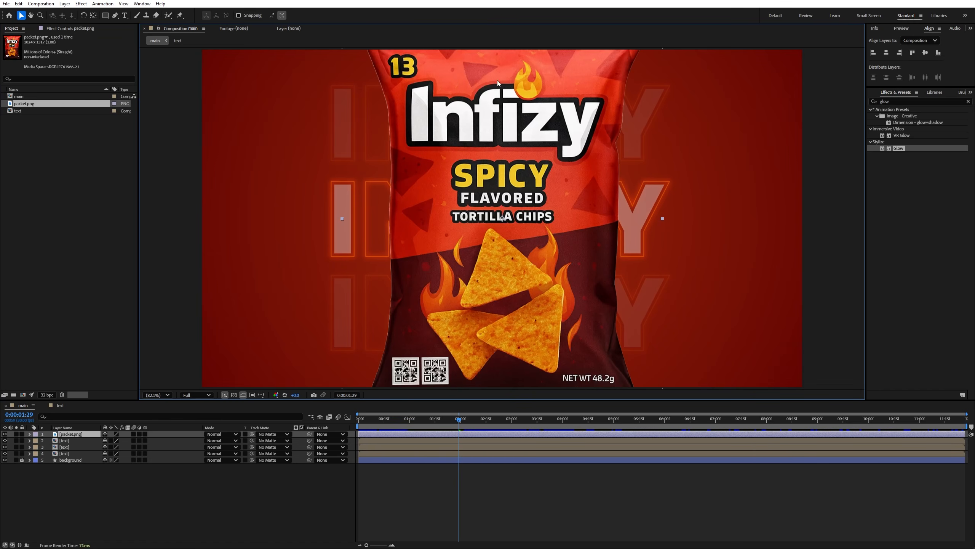
key(s)
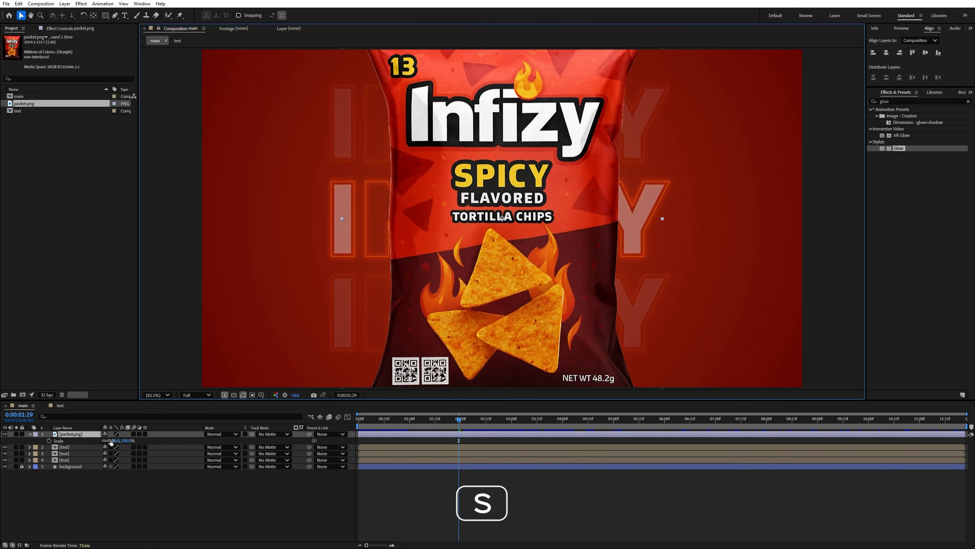
drag(111, 442, 101, 443)
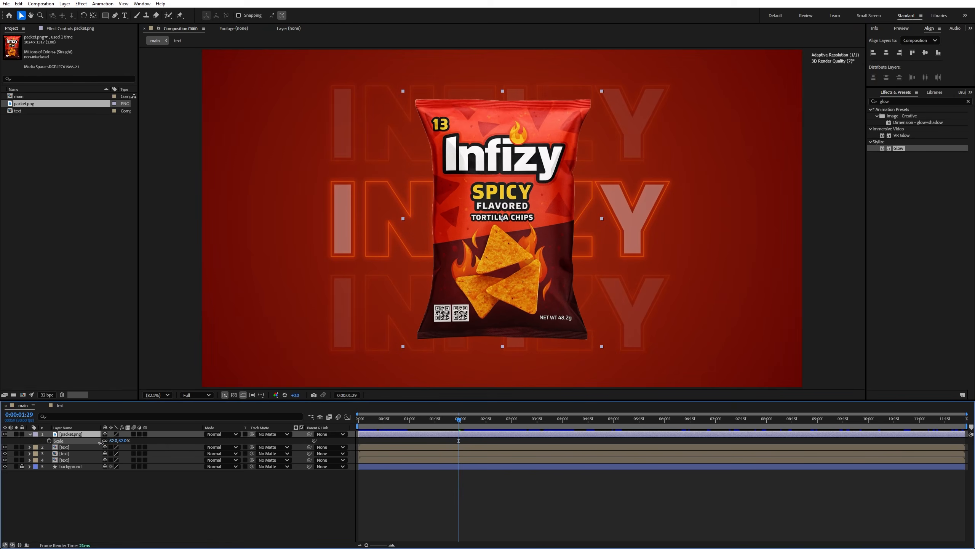
click(104, 510)
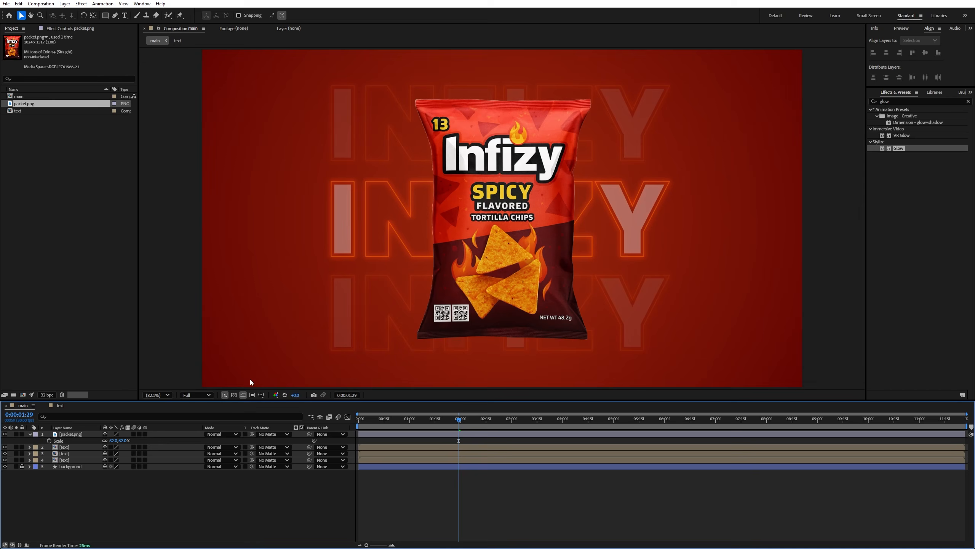
- Activate the Ellipse tool and set its stroke to None
click(105, 15)
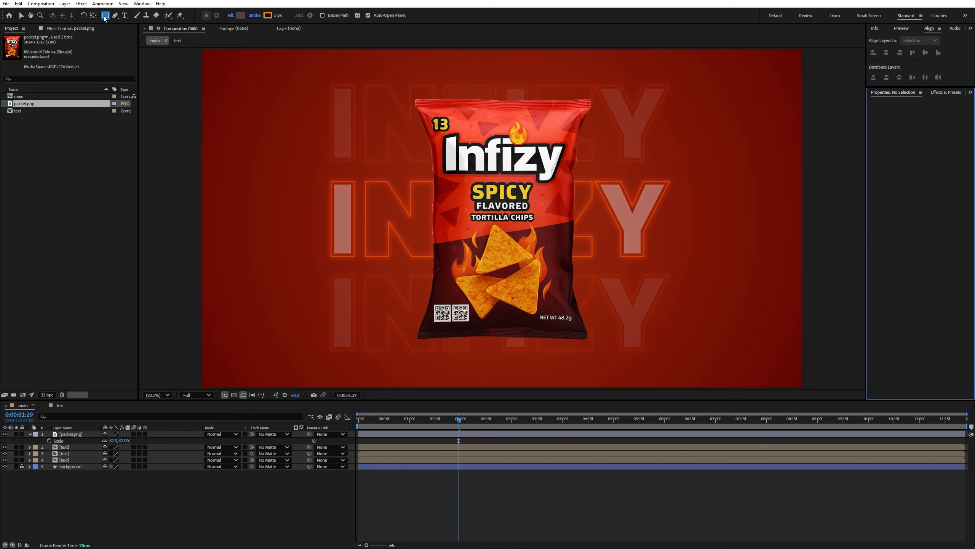
key(q)
key(q)
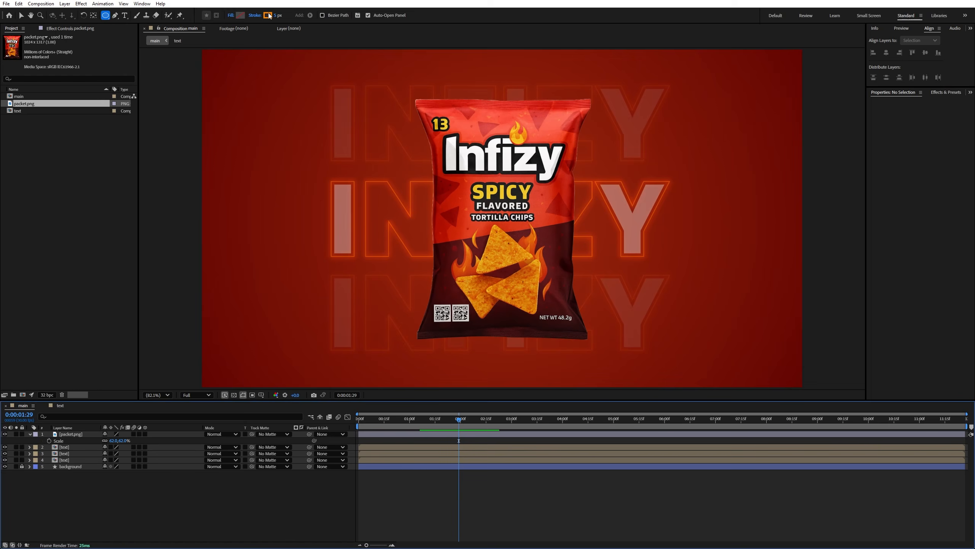
click(254, 15)
click(446, 253)
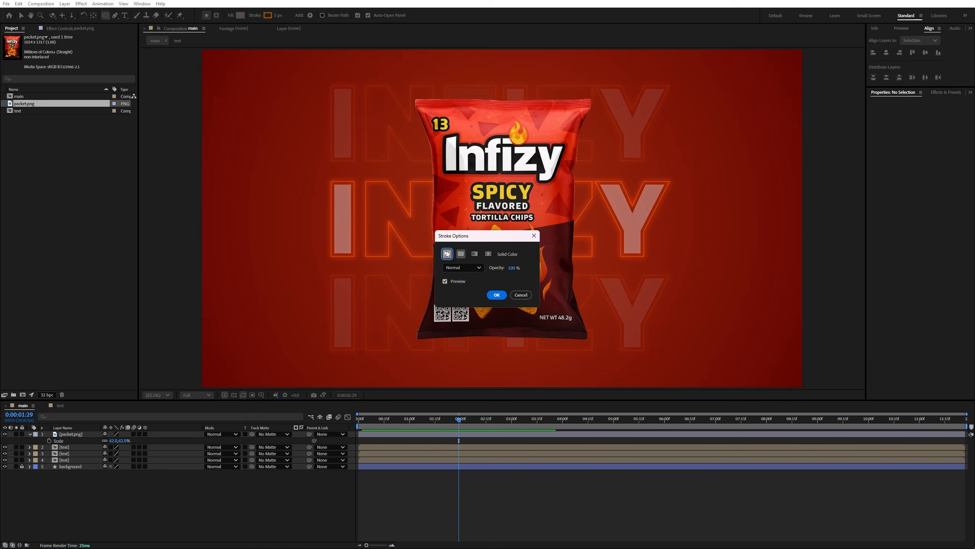
click(495, 296)
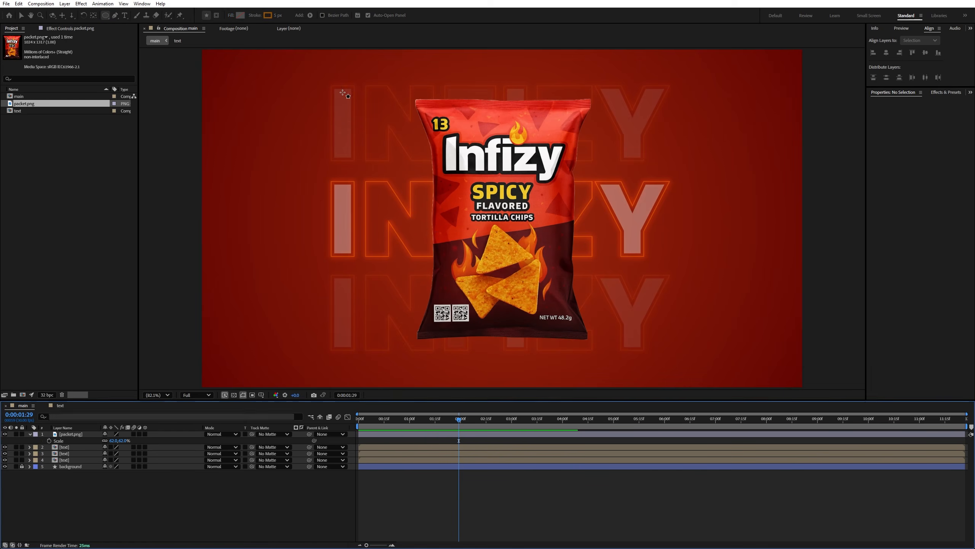
- Set the shape fill color to orange FF8400
click(241, 15)
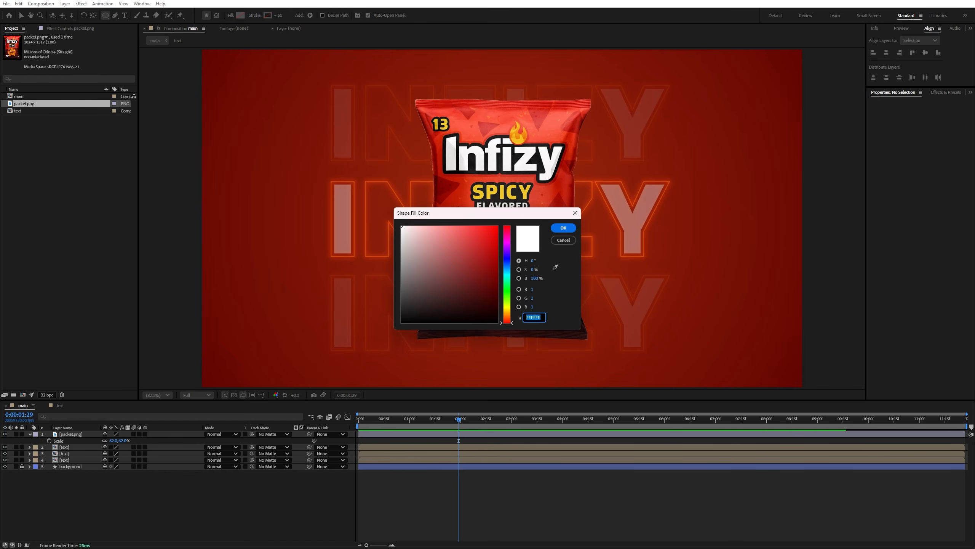
key(alt+Tab)
click(541, 317)
text(FF8400)
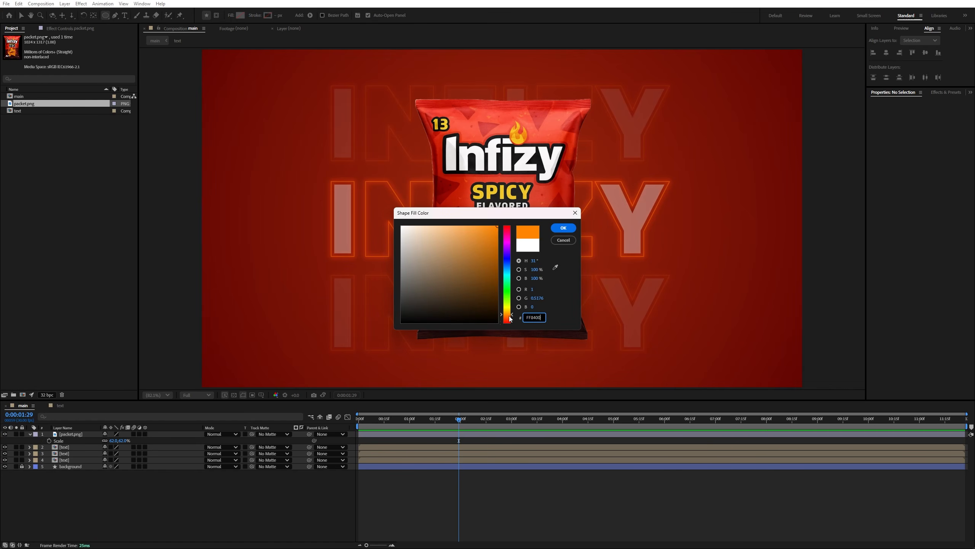
click(563, 227)
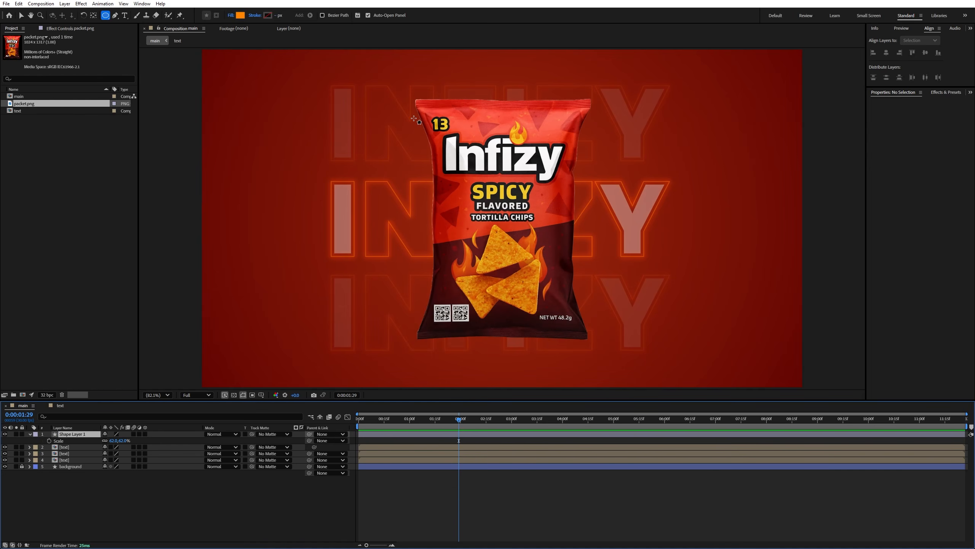
- Draw an orange circle about 702 px in diameter over the middle of the packet, preview it and collapse its layer
mouse_move(397, 106)
mouse_down()
mouse_move(511, 230)
mouse_move(565, 326)
mouse_up()
key(space)
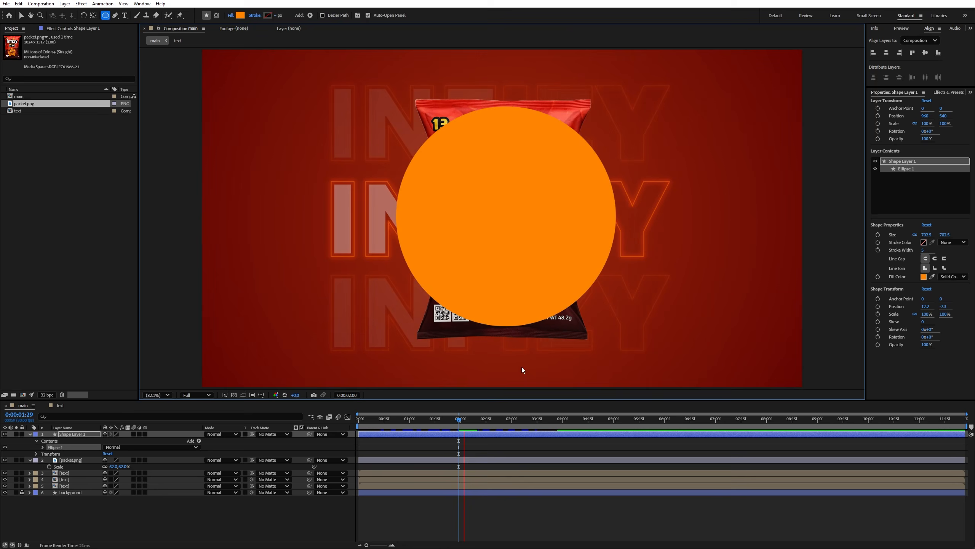
click(60, 434)
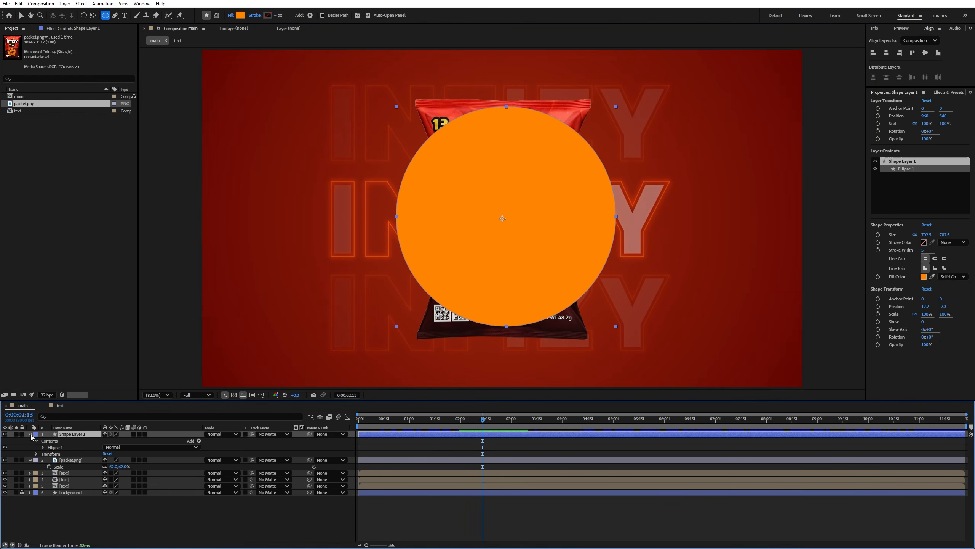
click(30, 434)
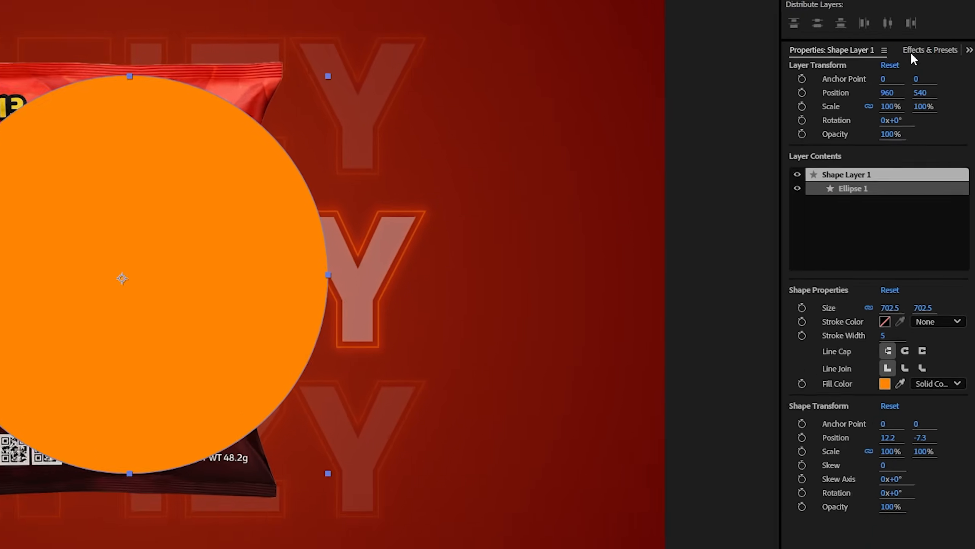
- Find the Gaussian Blur effect and apply it to the orange circle's layer
click(915, 51)
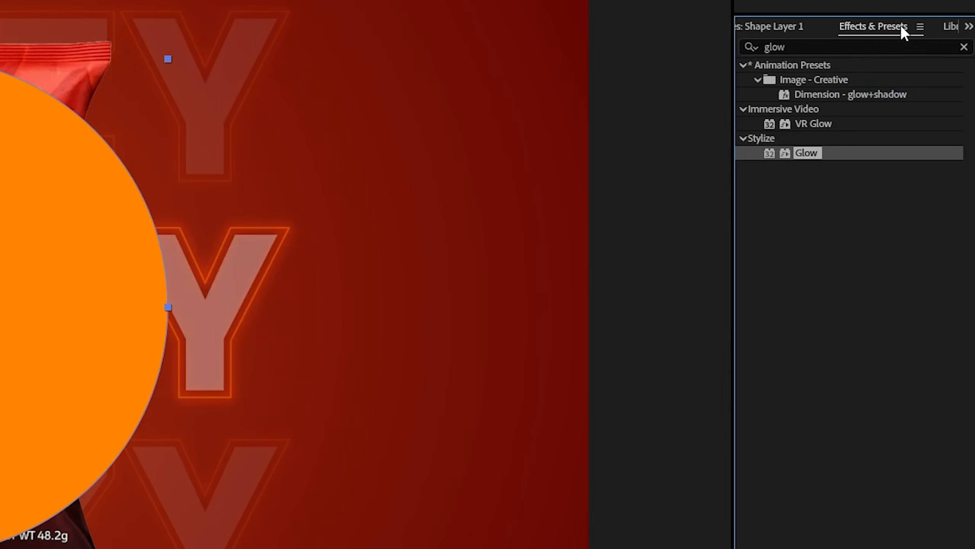
click(796, 66)
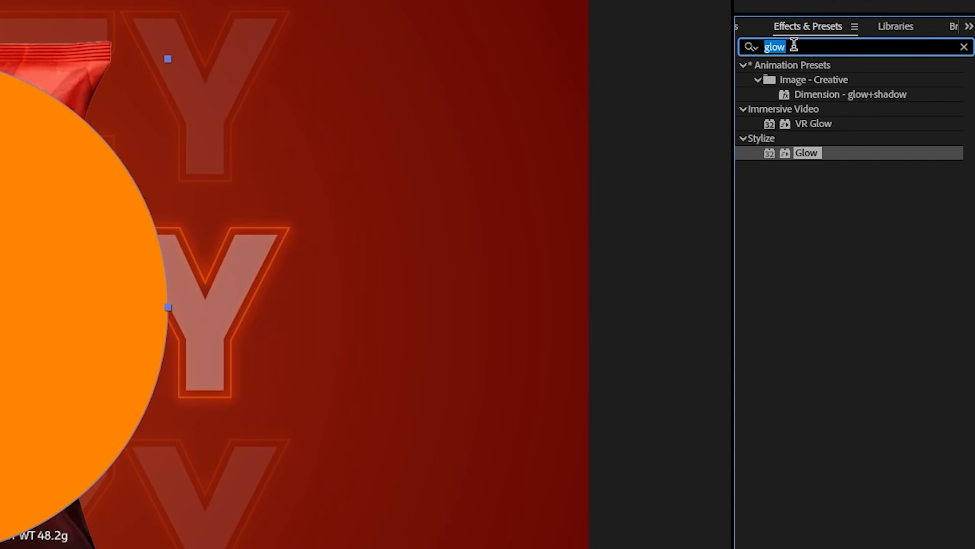
text(gau)
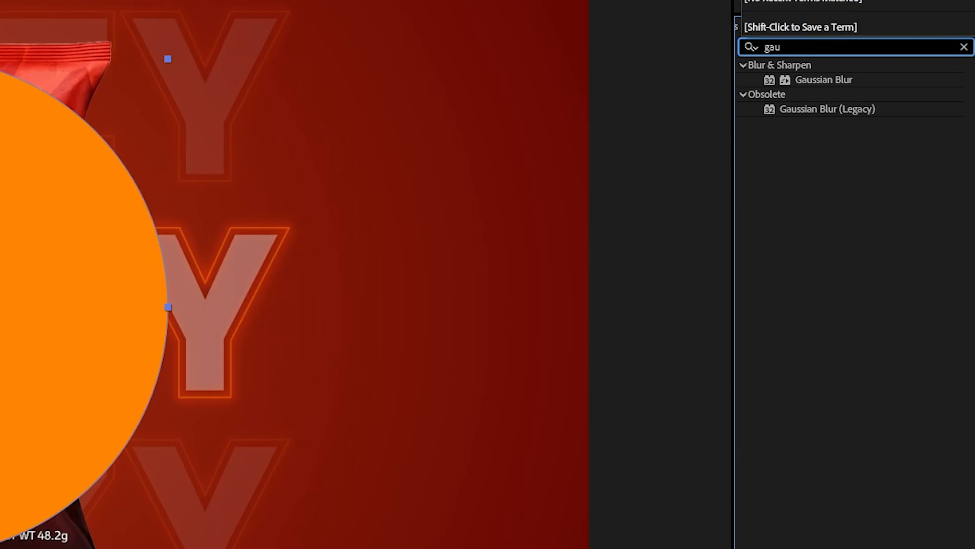
click(836, 80)
key(v)
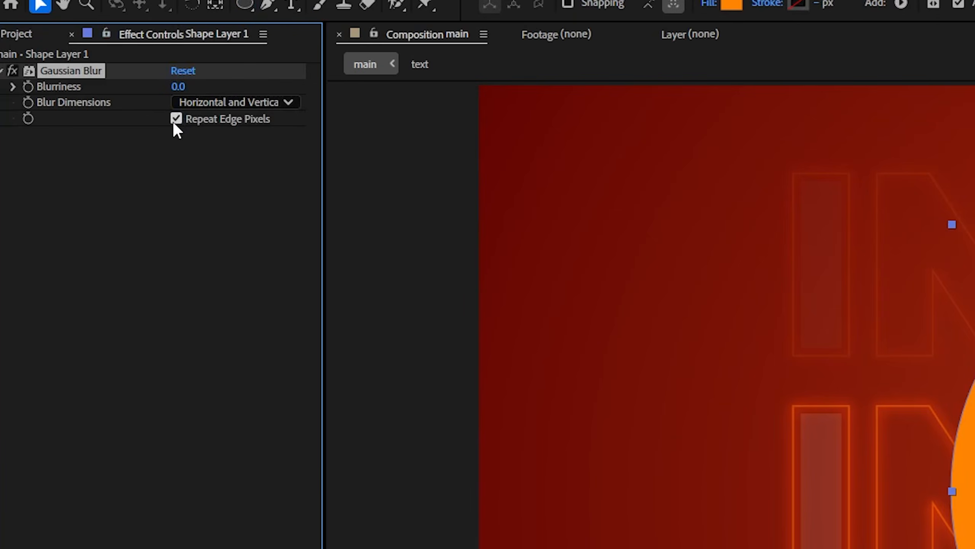
- Turn off Repeat Edge Pixels for the circle's Gaussian Blur and raise Blurriness to about 275
click(174, 121)
drag(178, 86, 724, 101)
drag(184, 87, 971, 115)
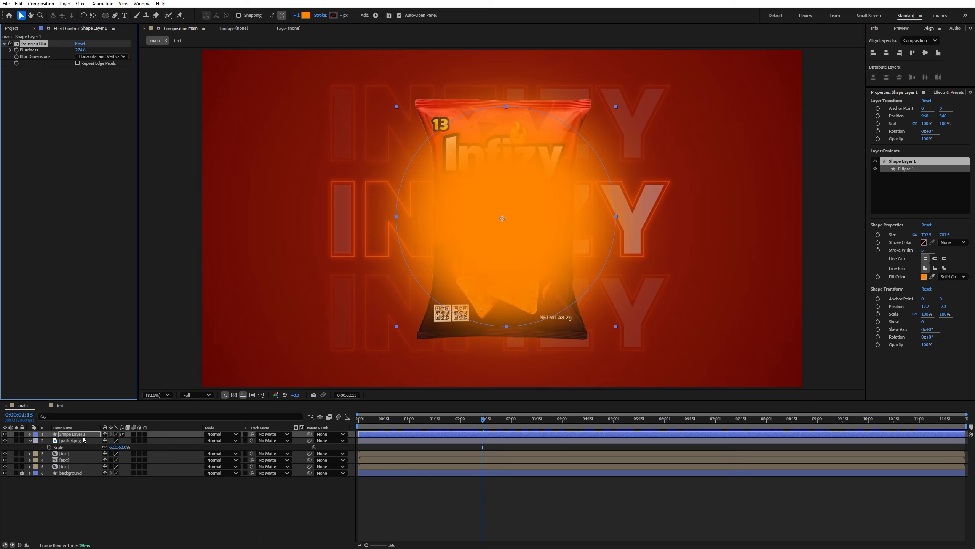
- Move the blurred circle layer directly above the background and set its blending mode to Color Dodge
drag(82, 437, 83, 471)
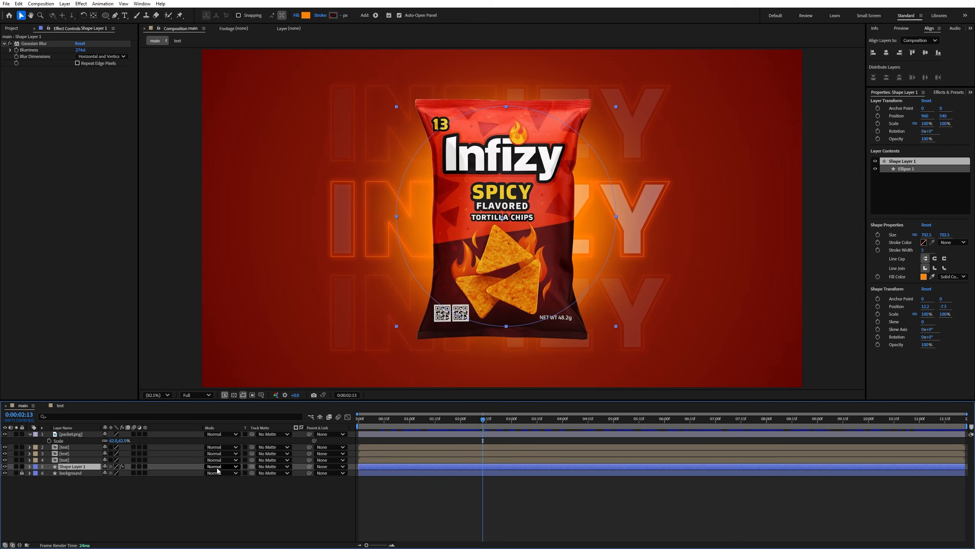
click(214, 466)
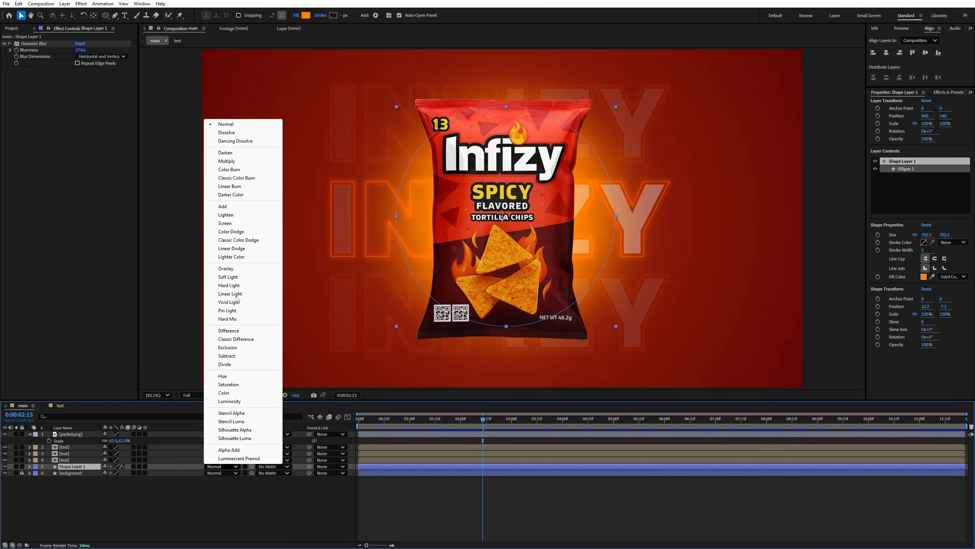
click(232, 232)
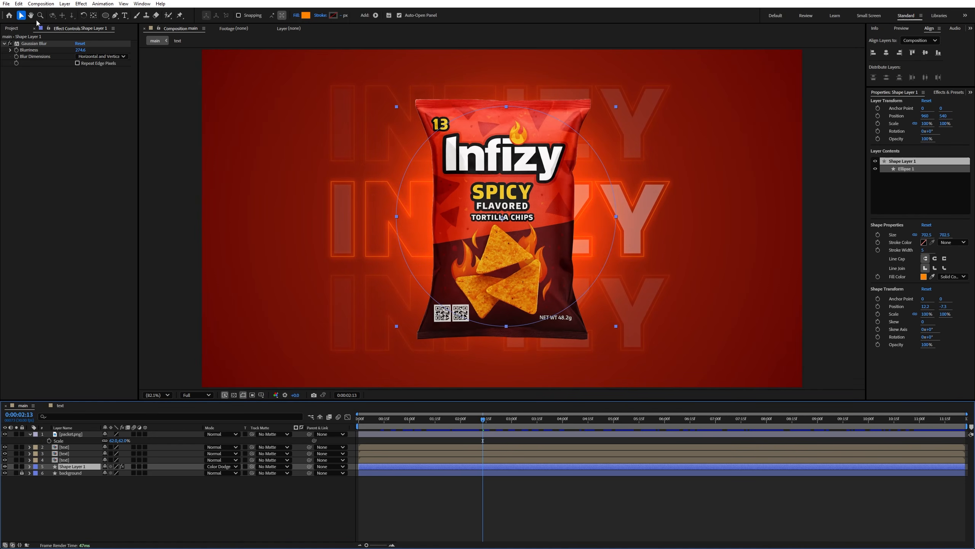
- Scale up the blurred circle so the glow spreads wider around the packet, and return to the project's file list
key(s)
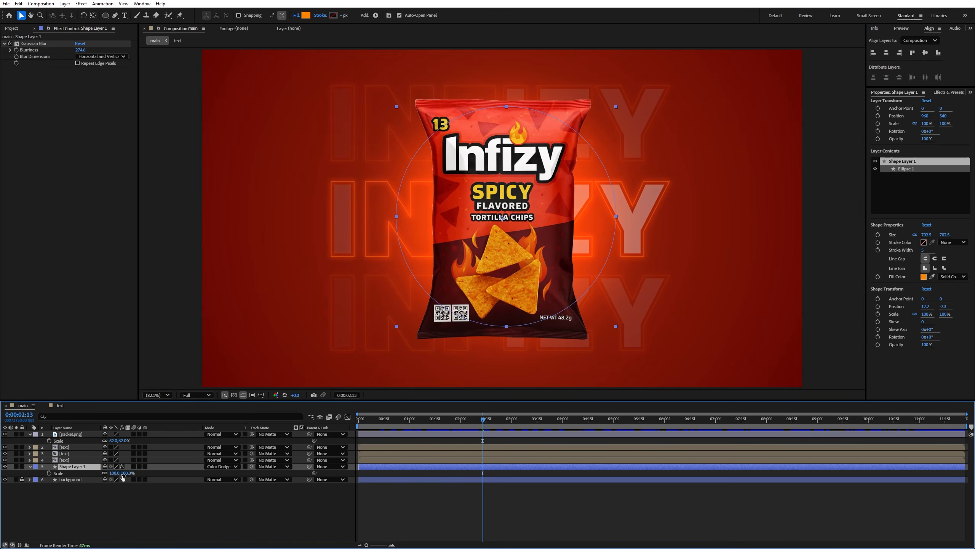
drag(117, 473, 131, 478)
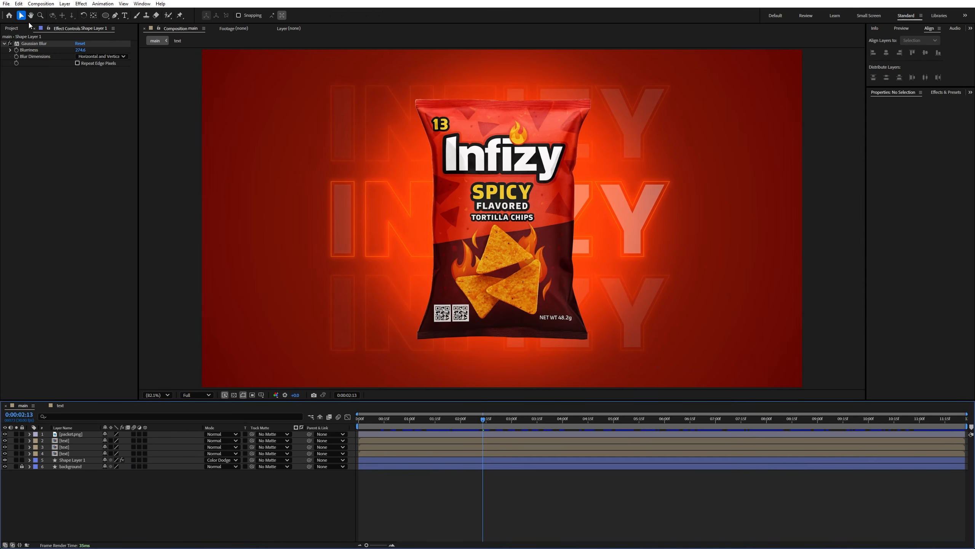
click(15, 29)
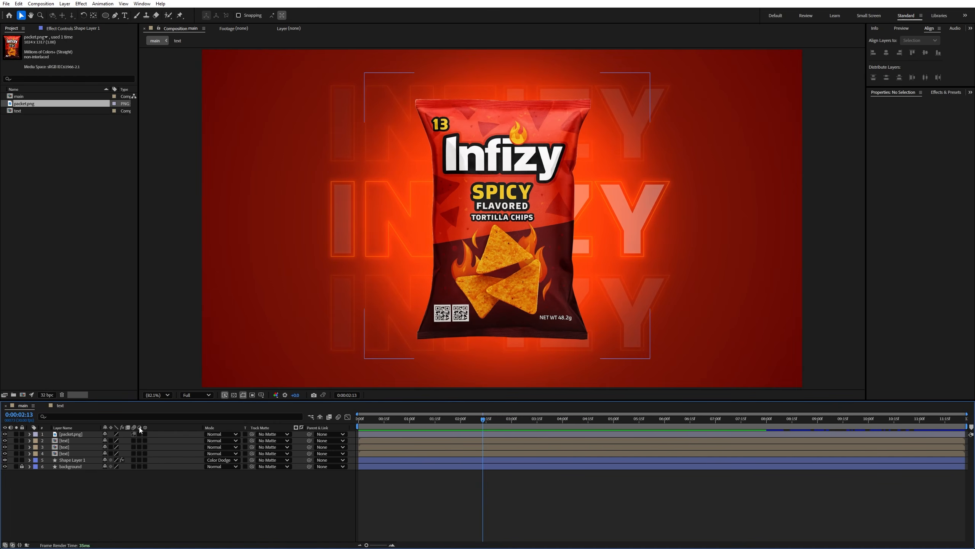
- Create a composition-sized black solid named particles as the top layer
right_click(140, 493)
mouse_move(161, 399)
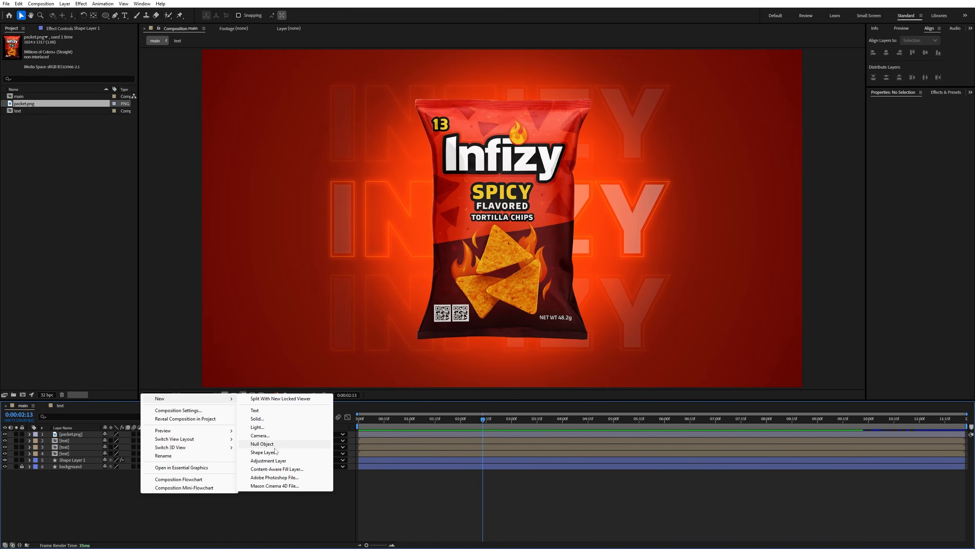
click(257, 419)
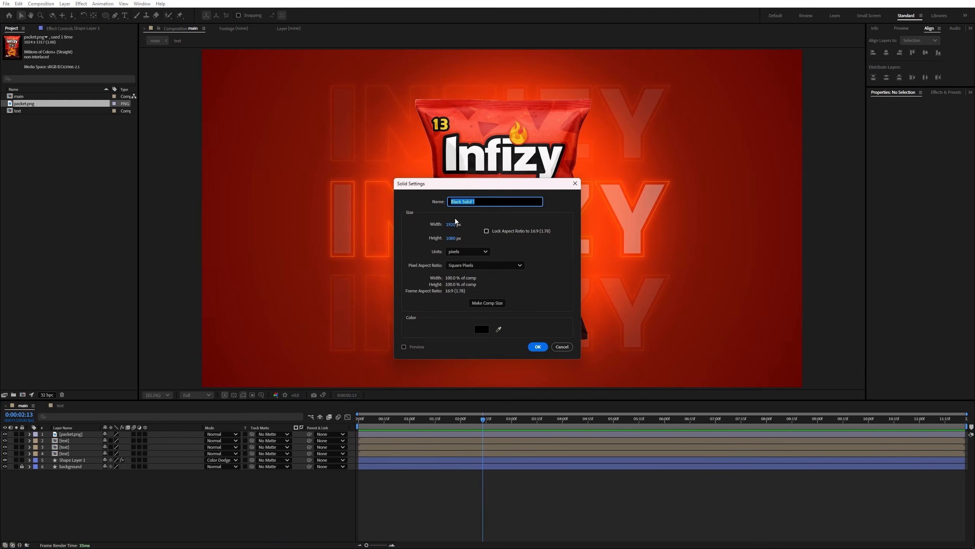
text(ticles)
key(Return)
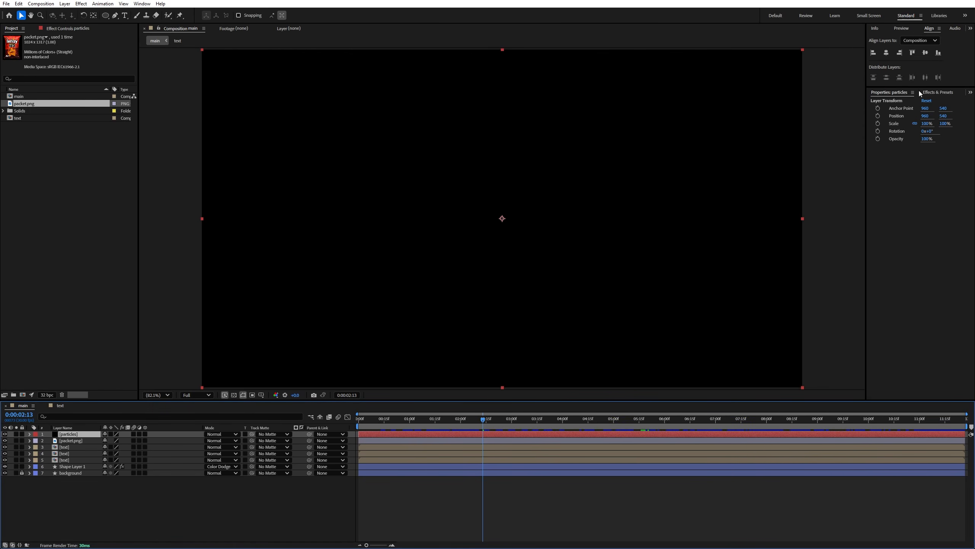
- Search the effects for "cc part" and apply CC Particle World to the particles solid
click(937, 92)
drag(898, 100, 857, 102)
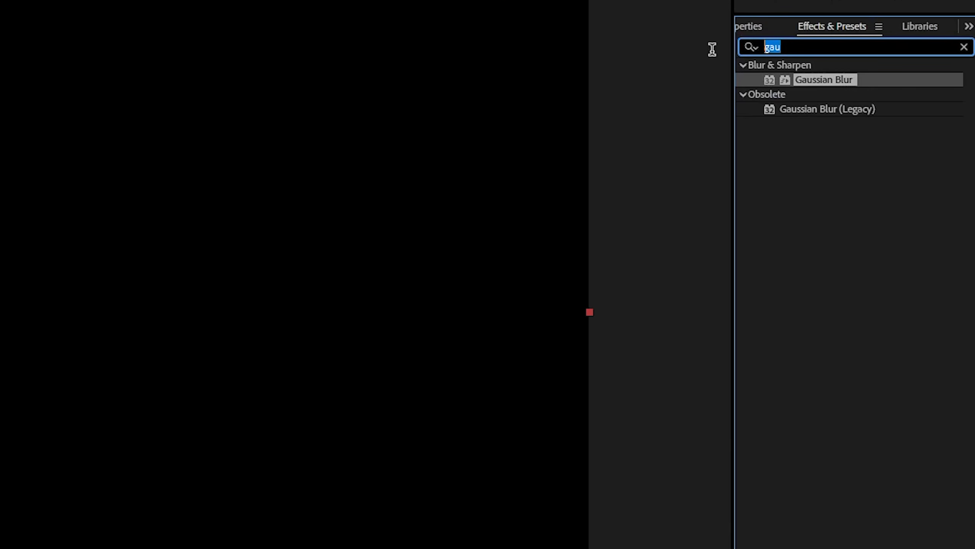
text(cc part)
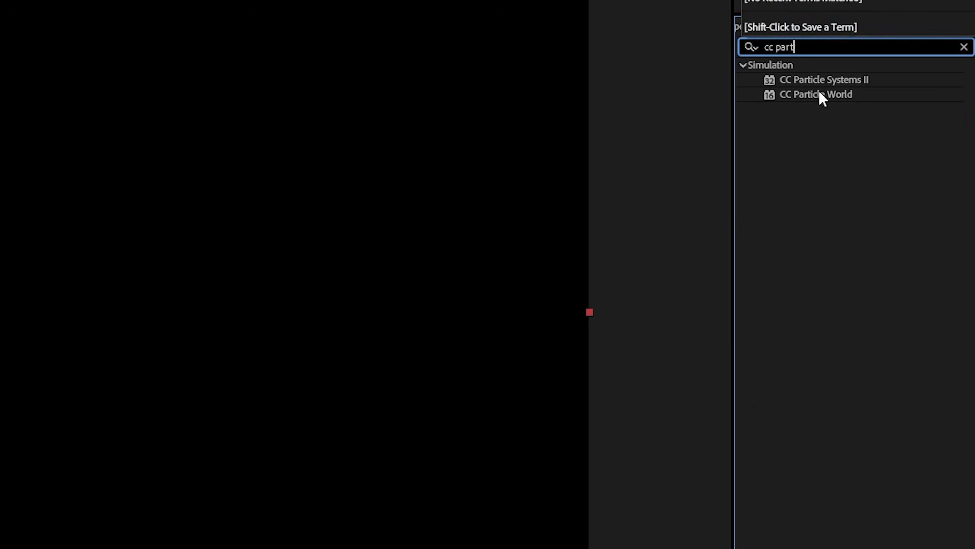
drag(820, 93, 569, 134)
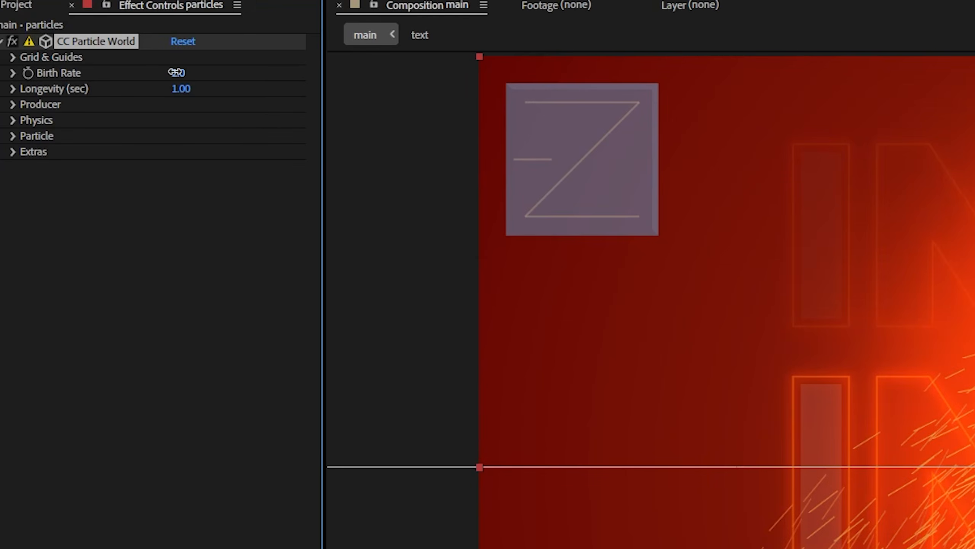
- Set the CC Particle World Birth Rate to 0.9 and the Producer's Position Y to 0.20
click(76, 56)
text(0.9)
key(Return)
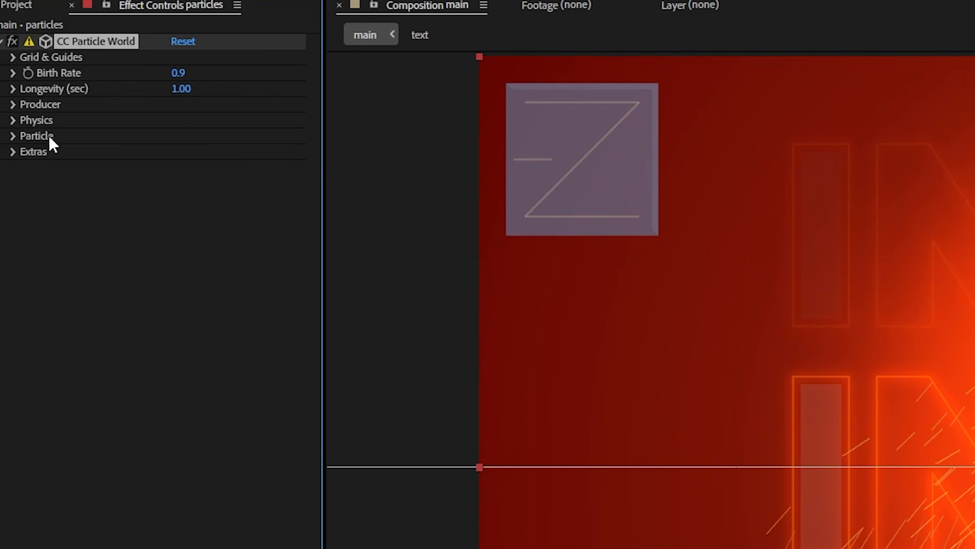
click(13, 105)
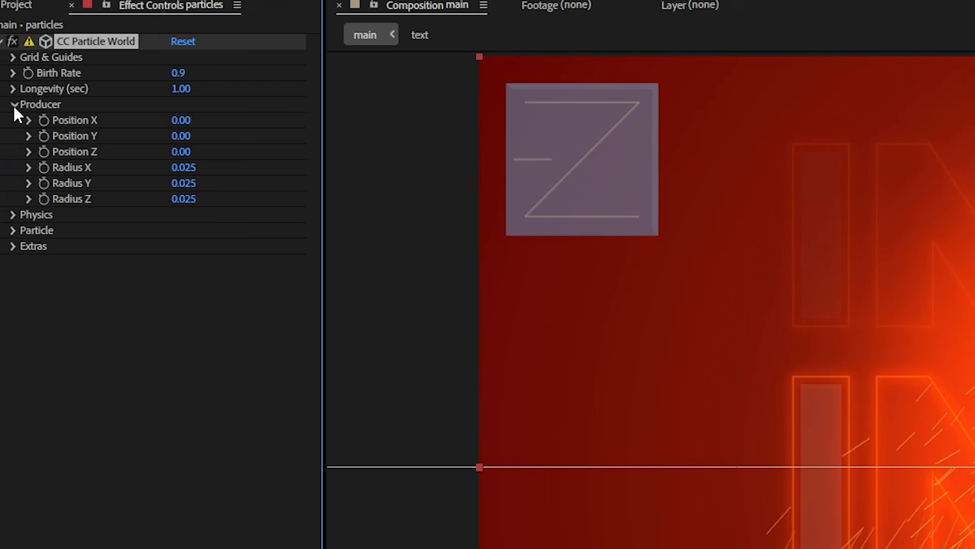
click(201, 137)
text(.2)
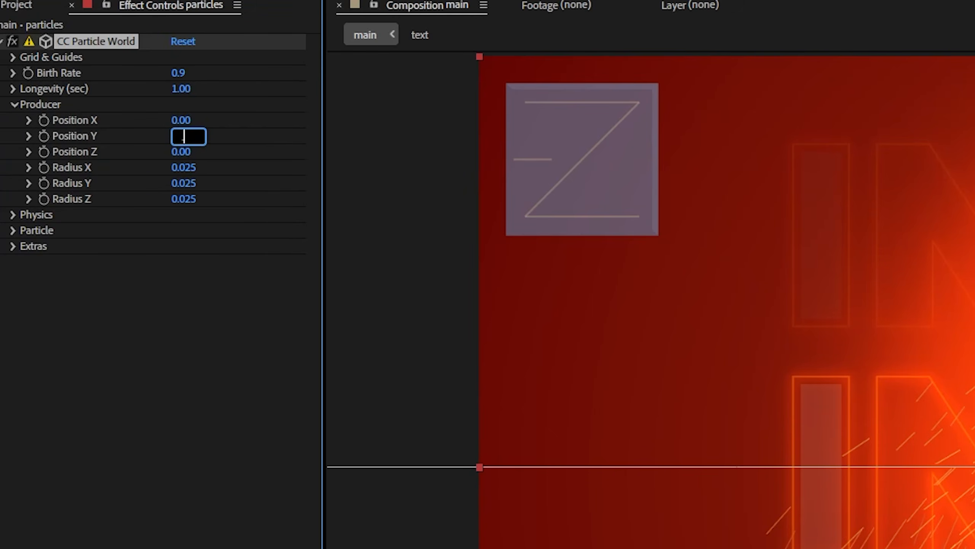
key(Return)
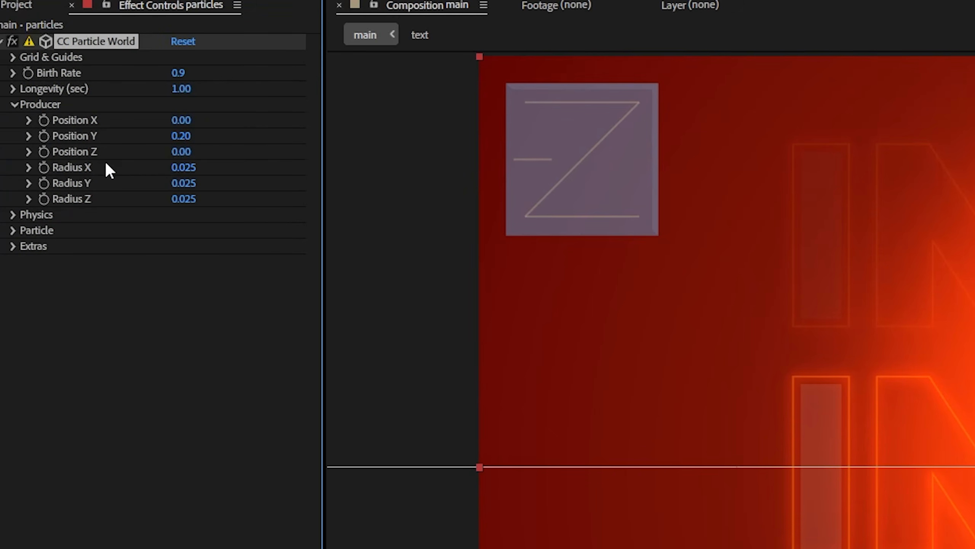
- Set the Producer's Radius X to 0.510 and Radius Z to 1.080, keeping Radius Y at 0.025
click(183, 168)
text(.51)
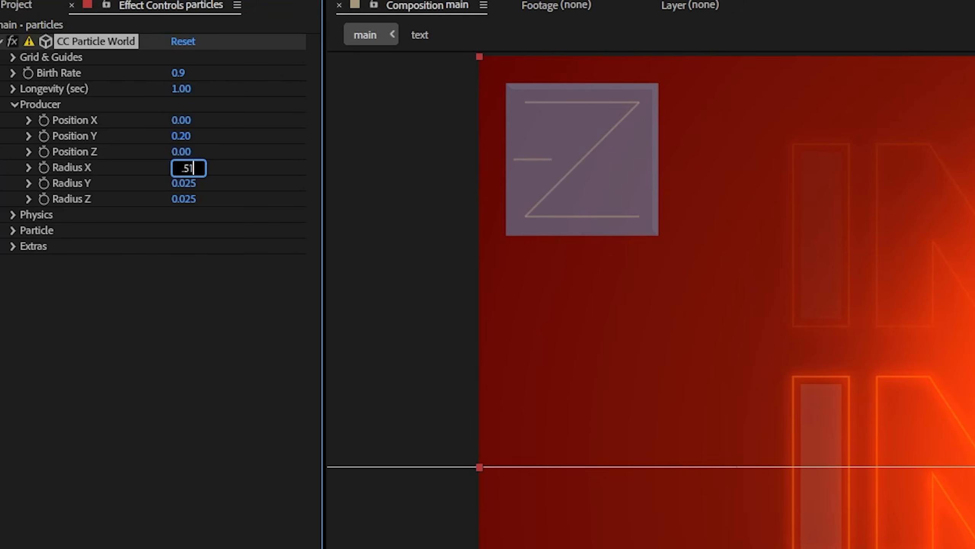
key(Return)
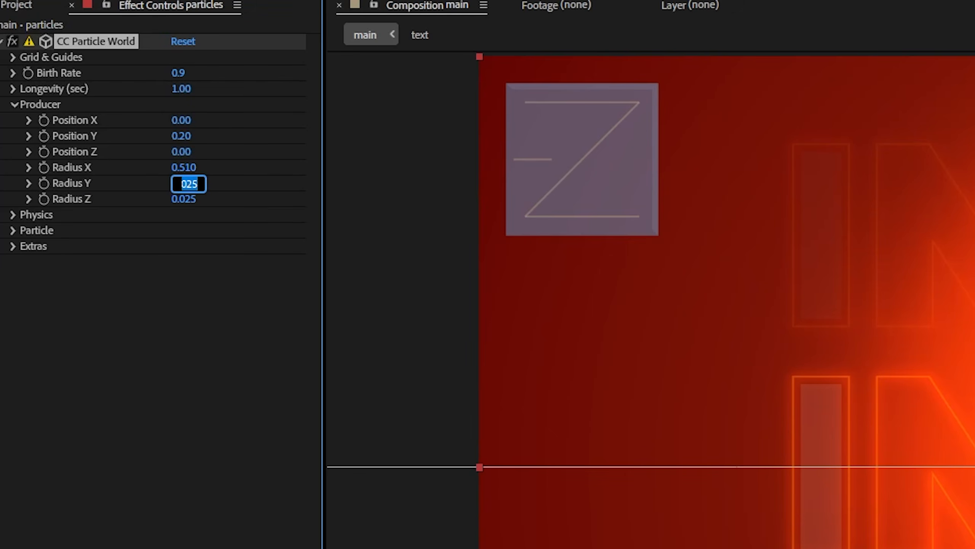
key(Return)
click(184, 199)
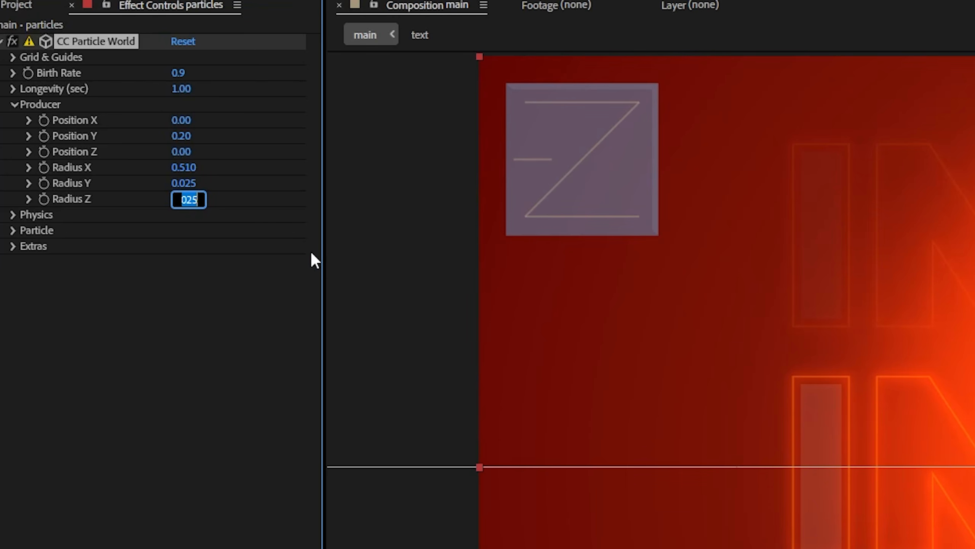
text(1.0)
text(80)
key(Return)
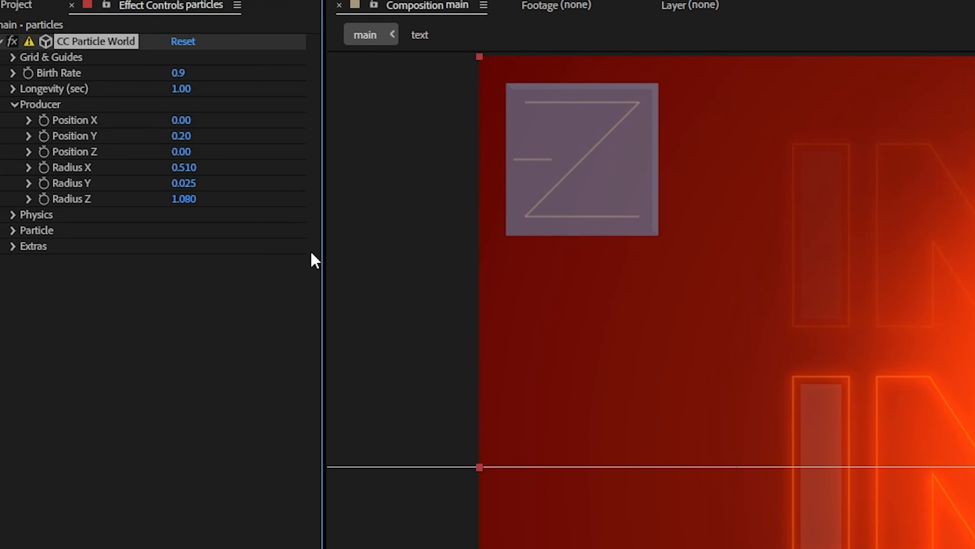
- In CC Particle World's Physics settings, set the Animation type to Cone Axis and Gravity to 0
click(15, 217)
click(193, 228)
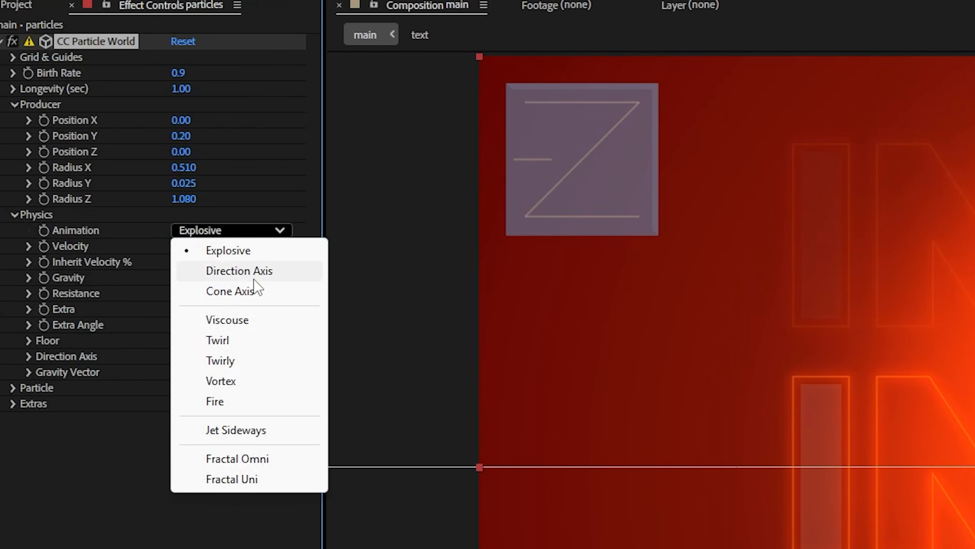
click(252, 291)
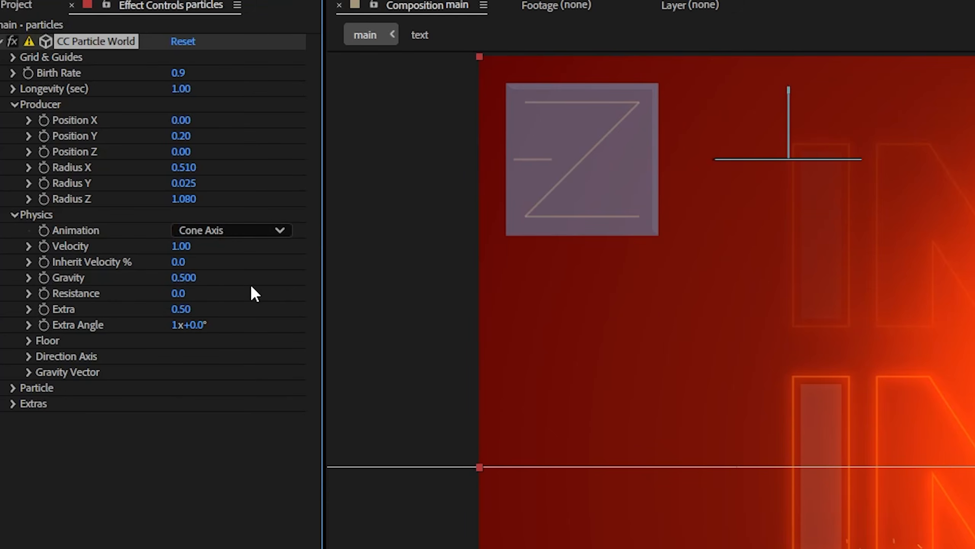
click(190, 278)
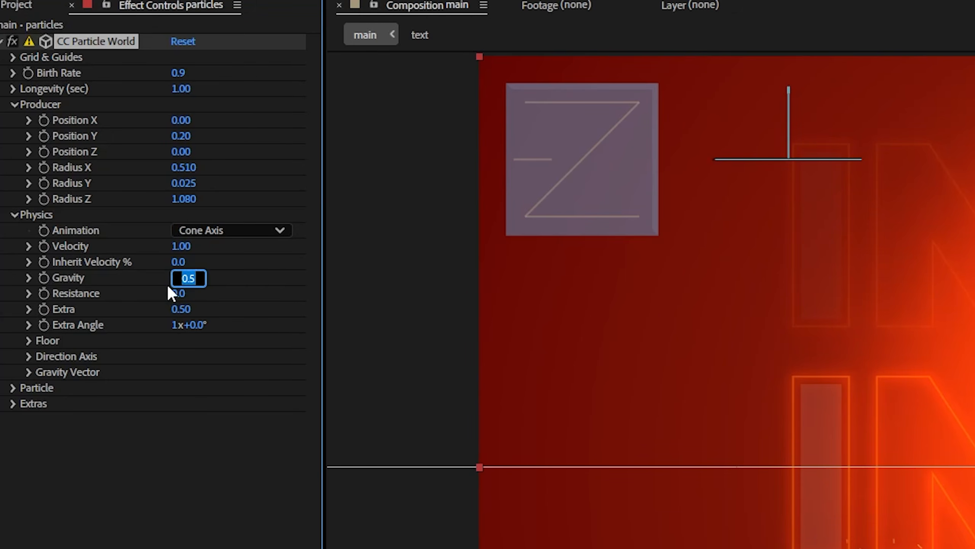
text(0)
key(Return)
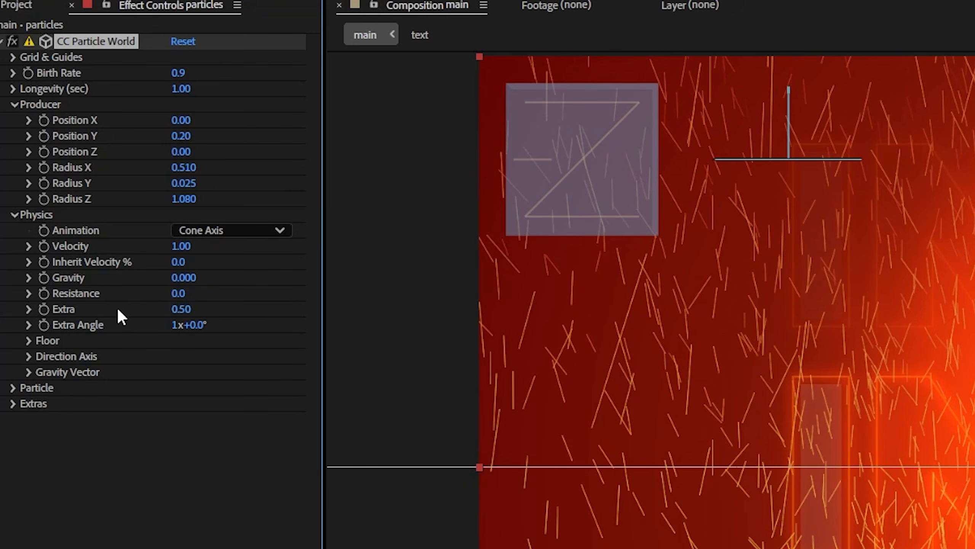
- Set the Physics Extra value to 0.40 and the Extra Angle to 343°
click(183, 309)
key(BackSpace)
text(4)
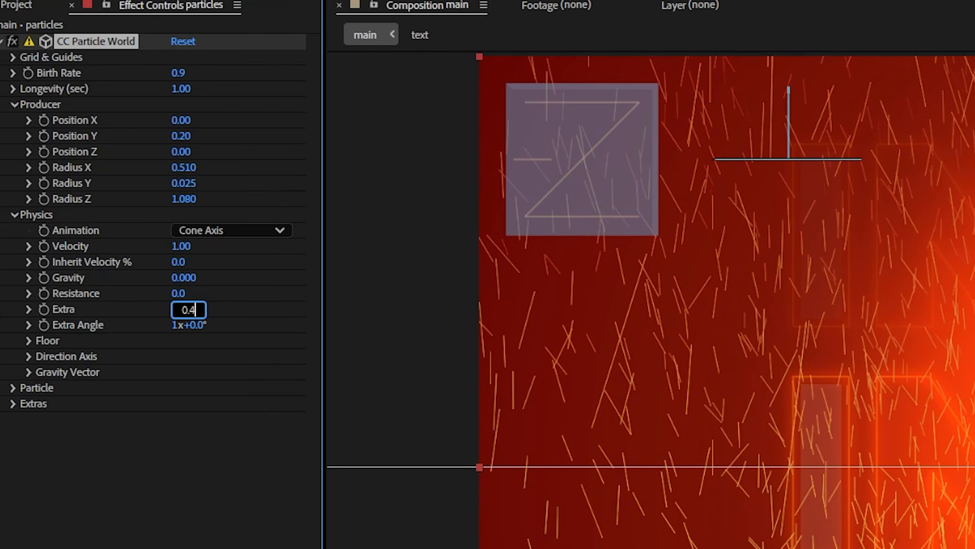
key(Return)
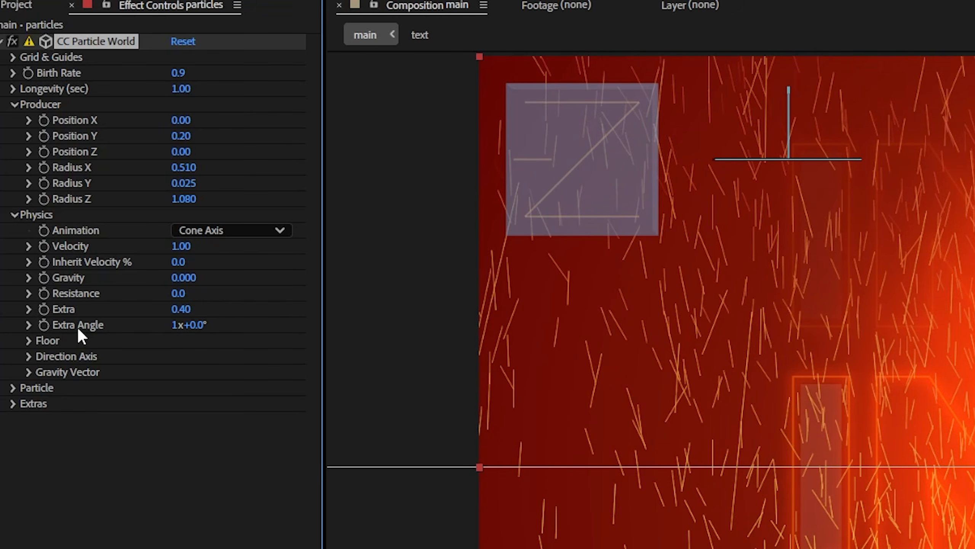
click(176, 325)
key(Return)
text(343)
key(Return)
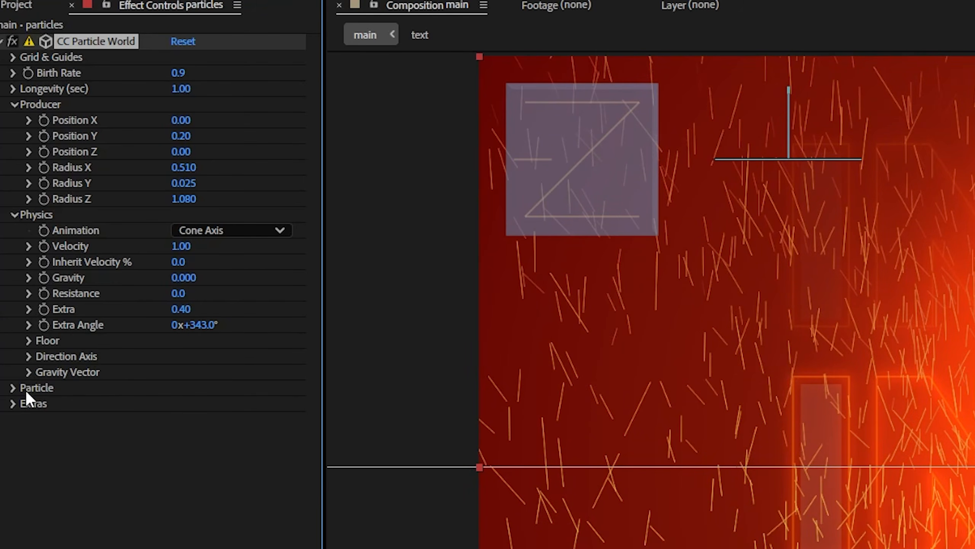
- Make the particles Faded Spheres with Birth Size 0.050, Death Size 0.080 and Max Opacity 100%
click(14, 387)
click(199, 408)
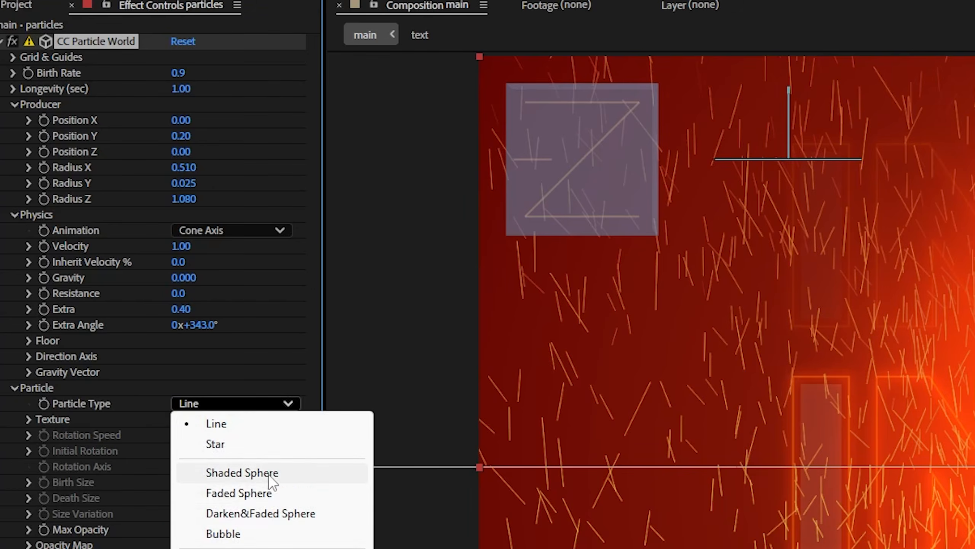
click(246, 494)
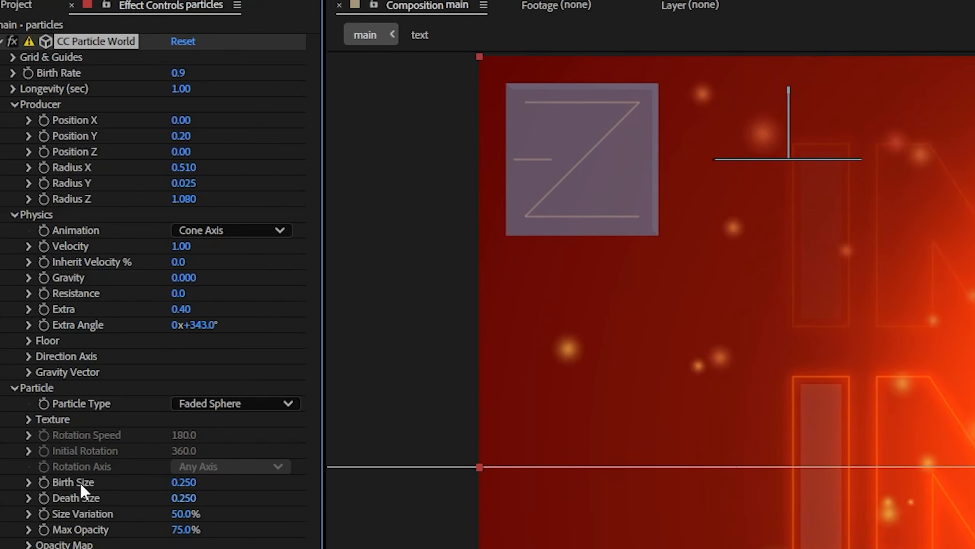
click(194, 484)
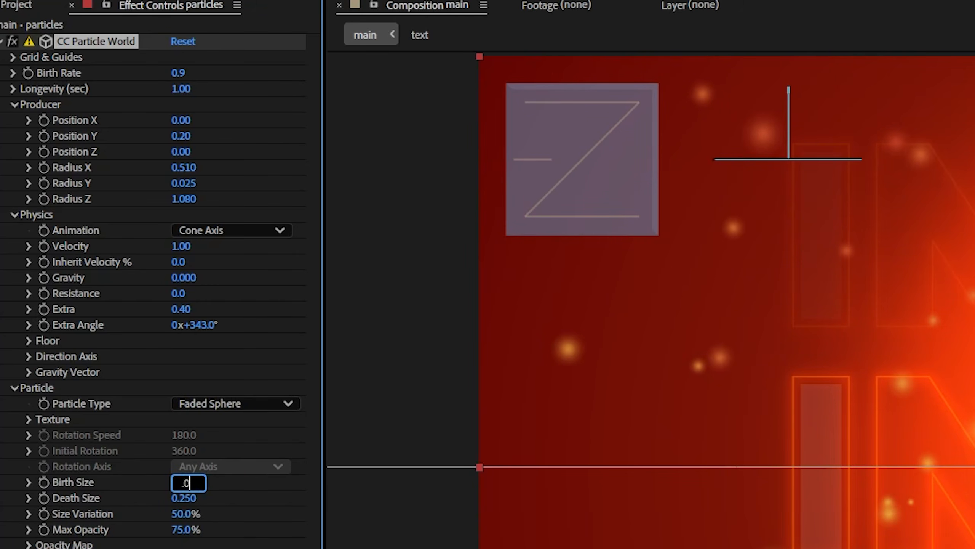
key(Return)
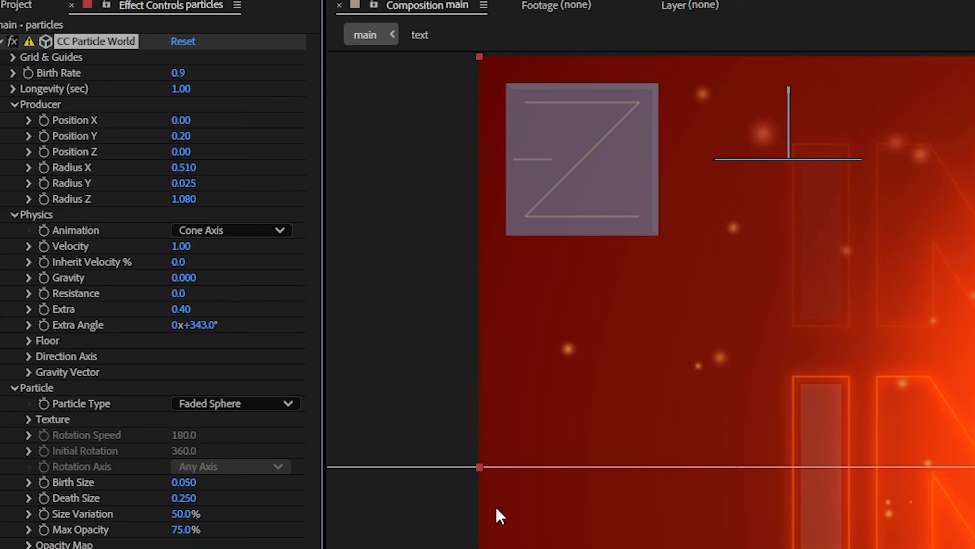
click(189, 496)
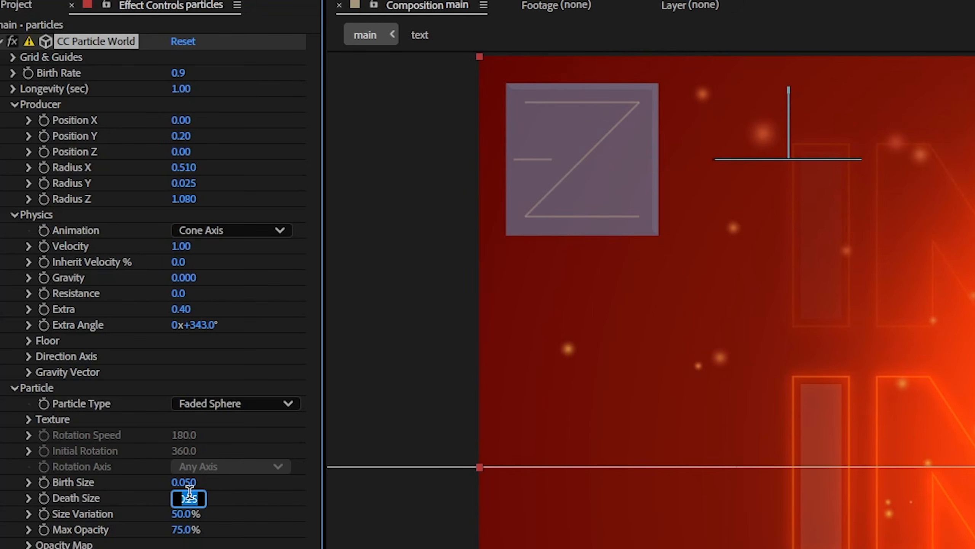
key(Return)
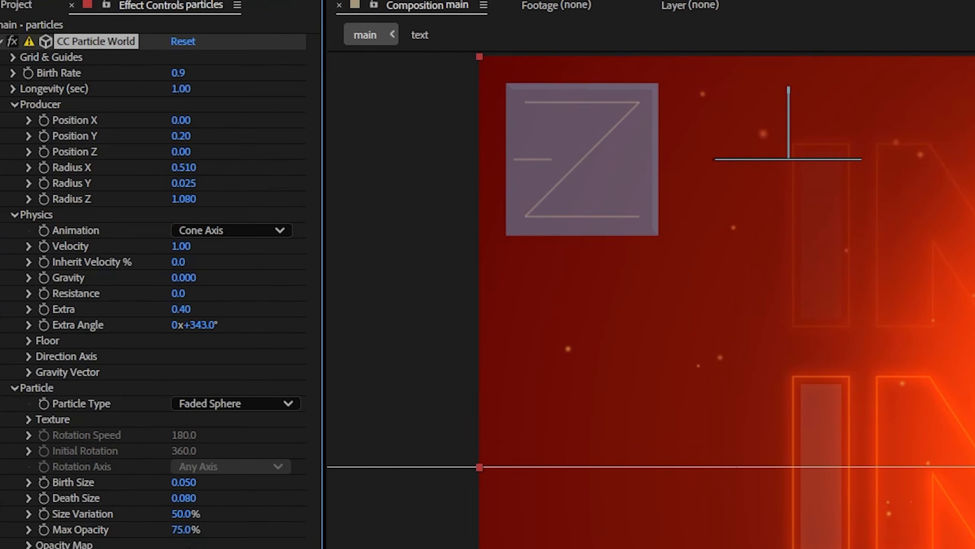
drag(181, 529, 764, 534)
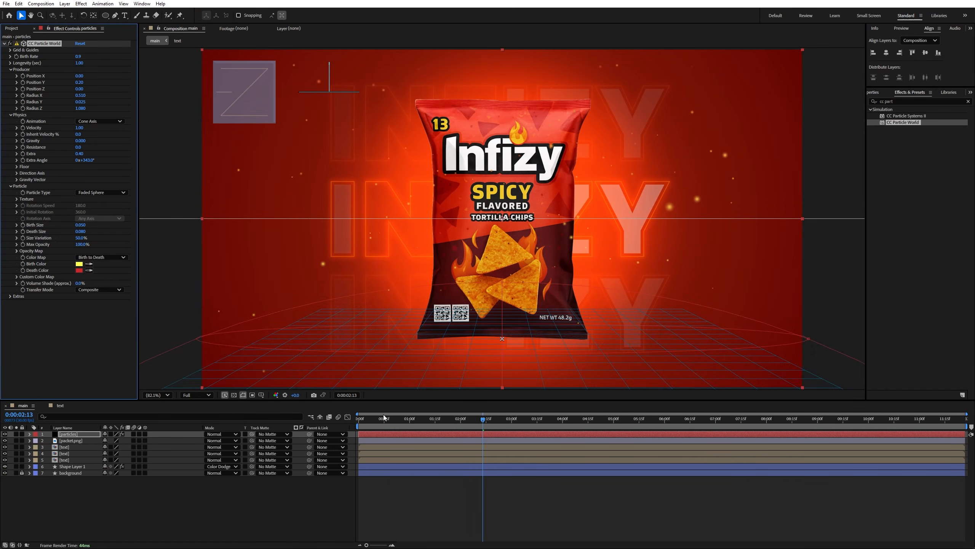
- Preview the particle animation from the start of the composition
click(382, 421)
drag(382, 422, 345, 424)
key(space)
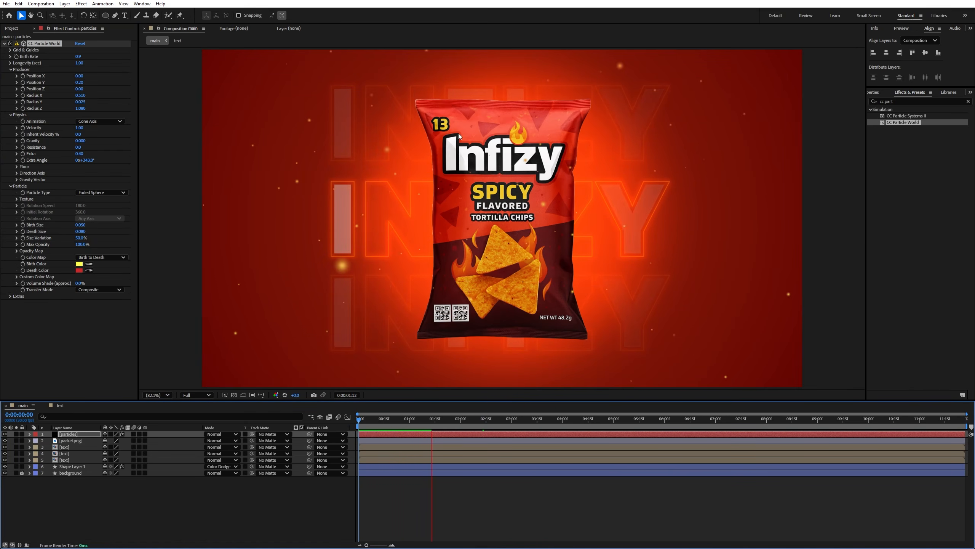
key(space)
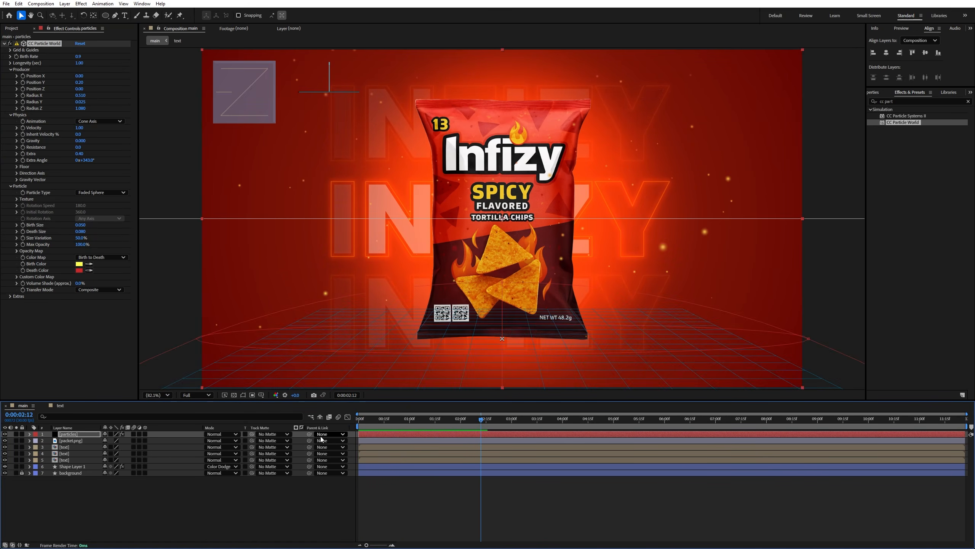
- Enable motion blur on the particles layer and play the composition from the start to check it
click(133, 434)
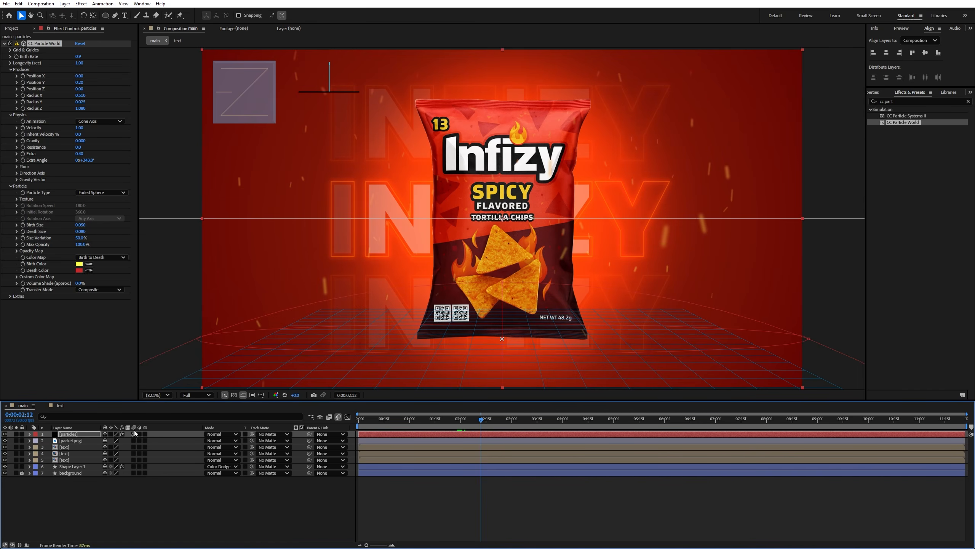
drag(372, 420, 345, 423)
key(space)
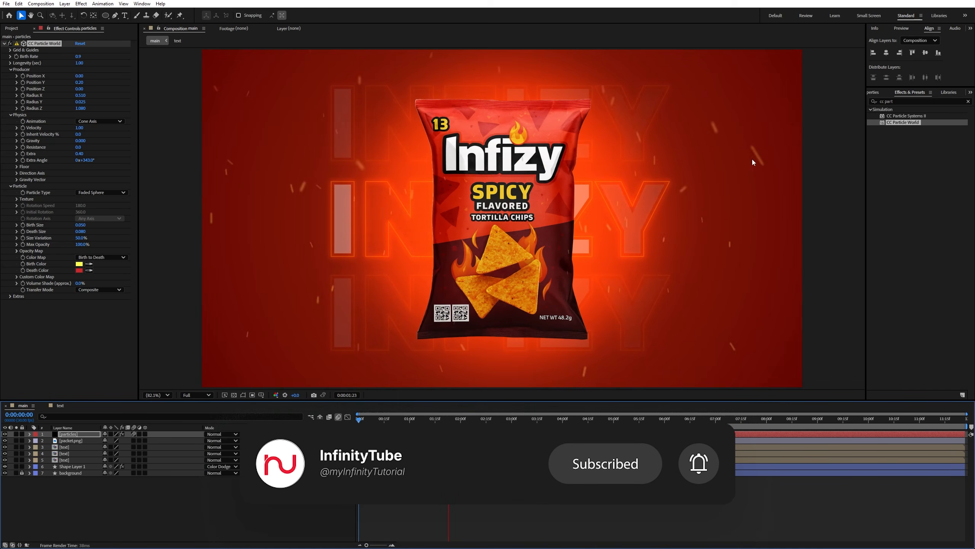
click(14, 29)
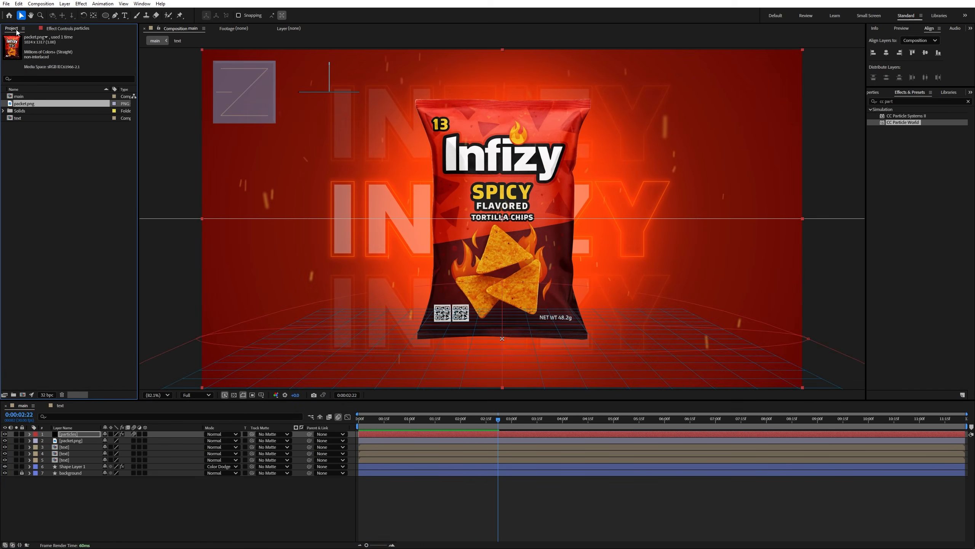
key(space)
- Give the packet.png layer's Rotation a swinging expression: amp = 10, freq = 0.2, Math.sin(time * freq * 2 * Math.PI) * amp
click(579, 265)
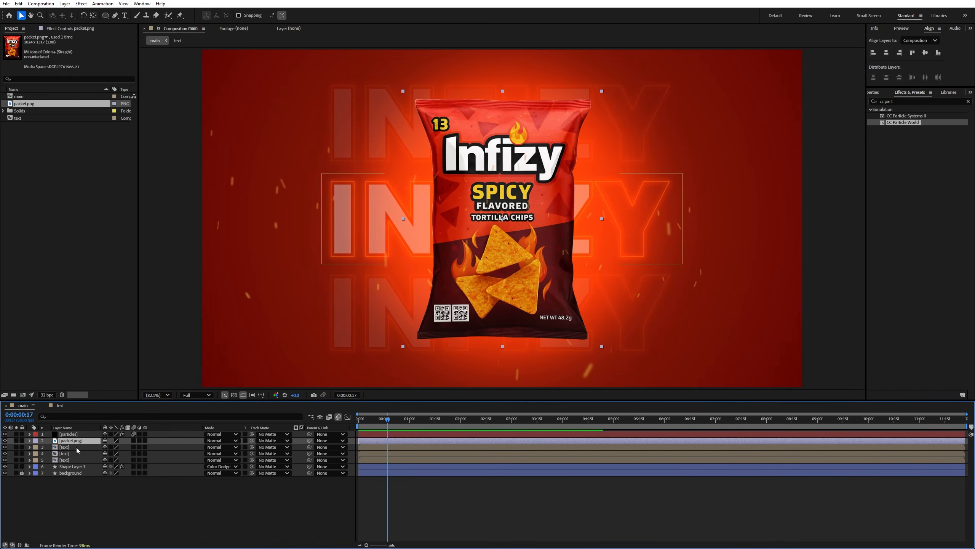
key(r)
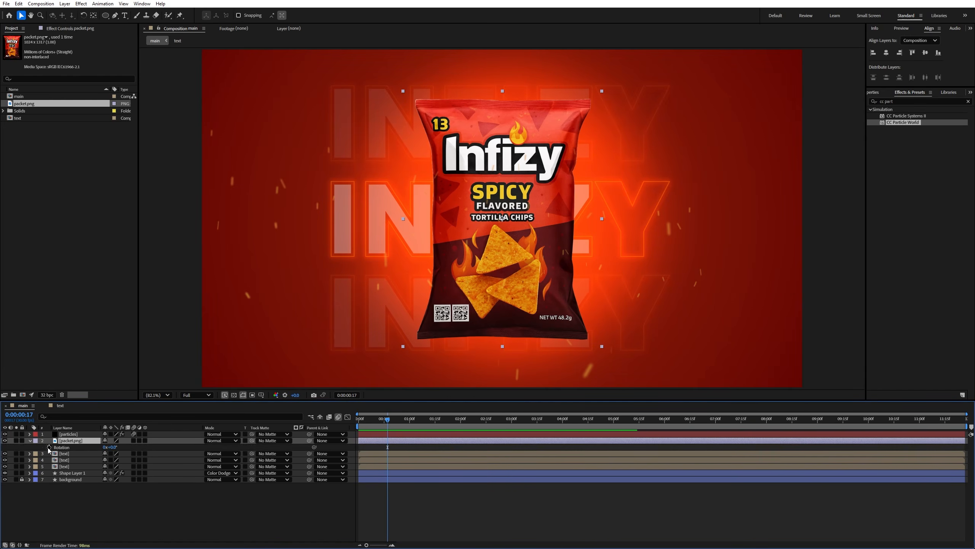
alt+click(49, 448)
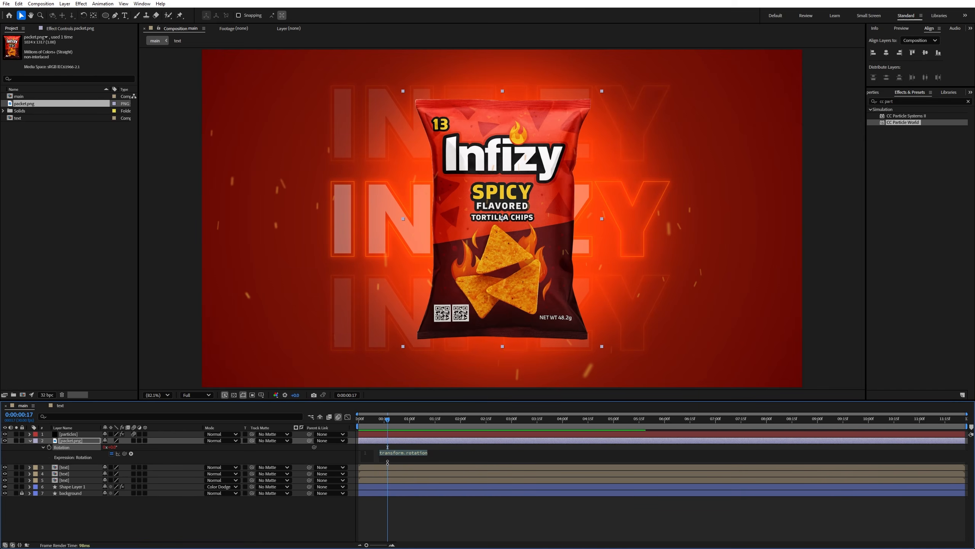
key(ctrl+v)
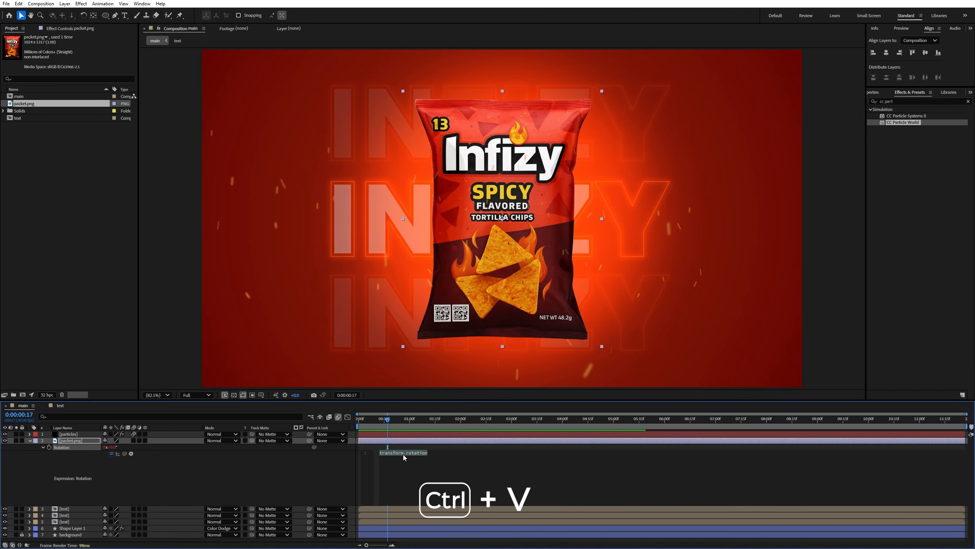
text(amp = 10;           // max rotation angle in degrees (left/right) freq = 0.2;         // speed (cycles per second) Math.sin(time * freq * 2 * Math.PI) * amp)
drag(487, 465, 395, 453)
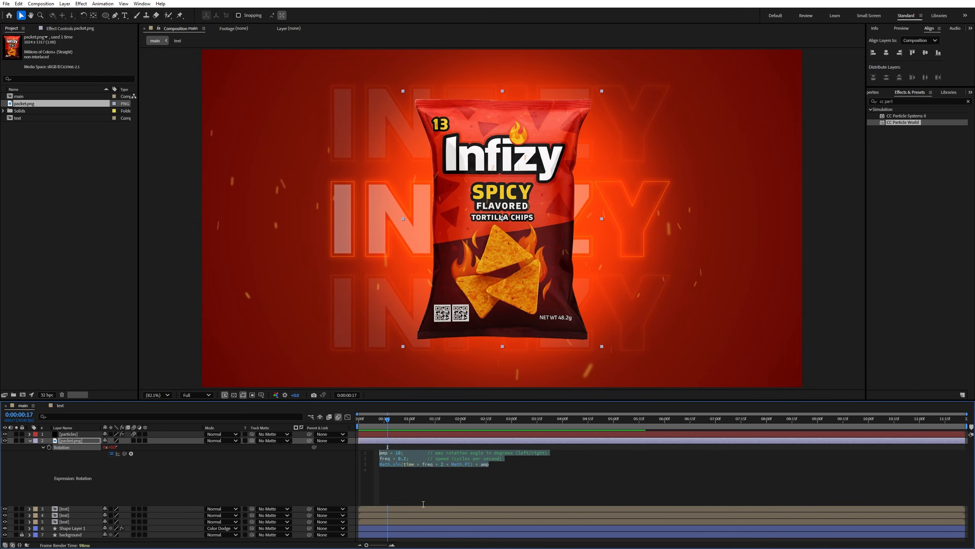
drag(418, 505, 421, 488)
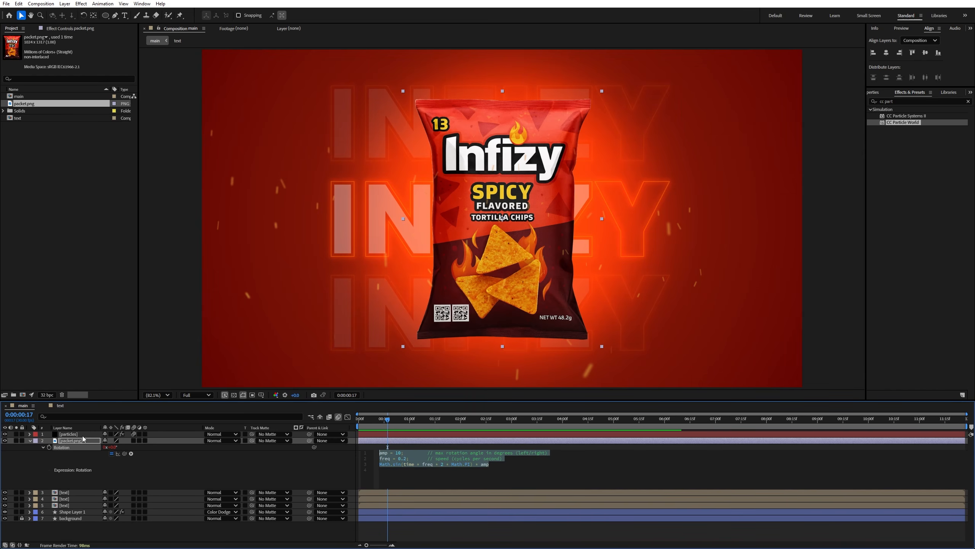
click(44, 447)
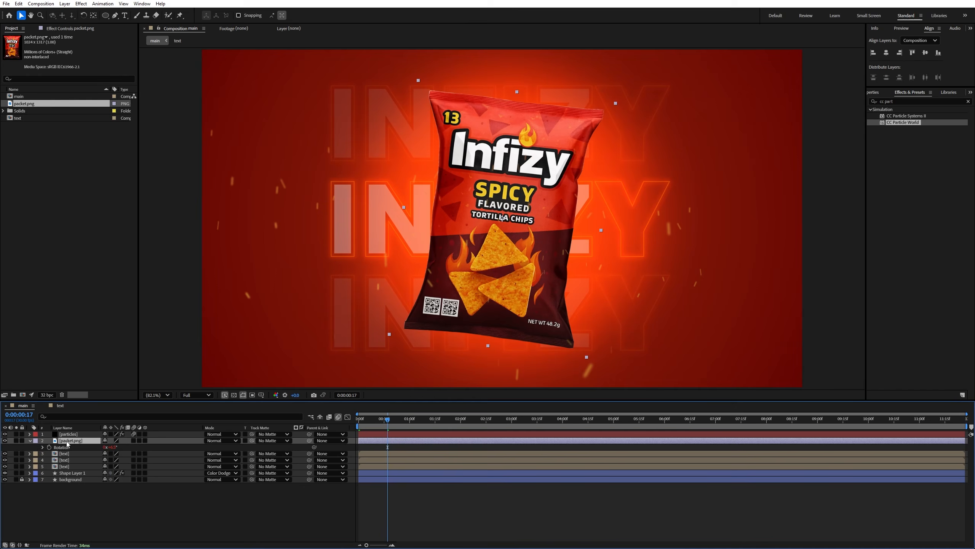
- Give the packet.png layer's Position a floating expression: freq = 1.0, amp = 20, w = wiggle(freq, amp), [w[0], w[1]]
key(p)
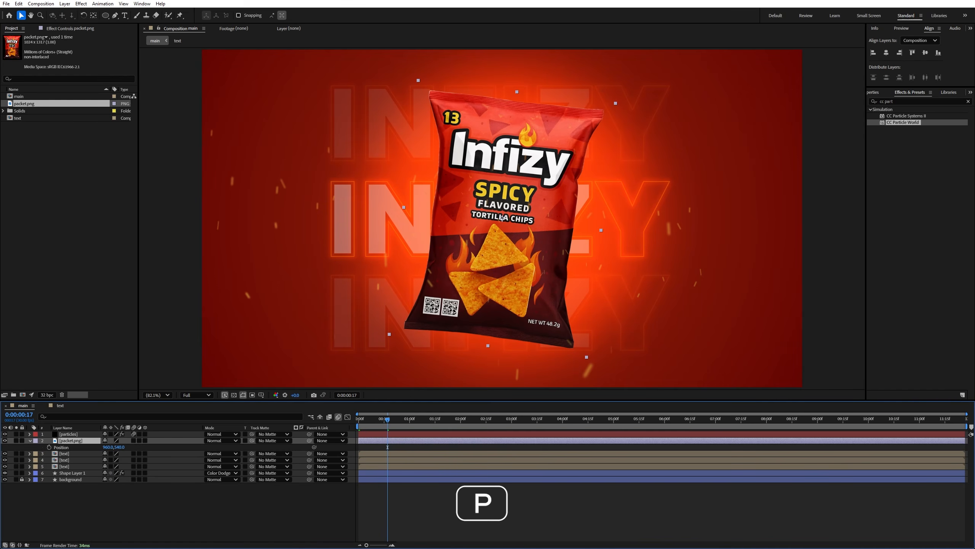
alt+click(49, 448)
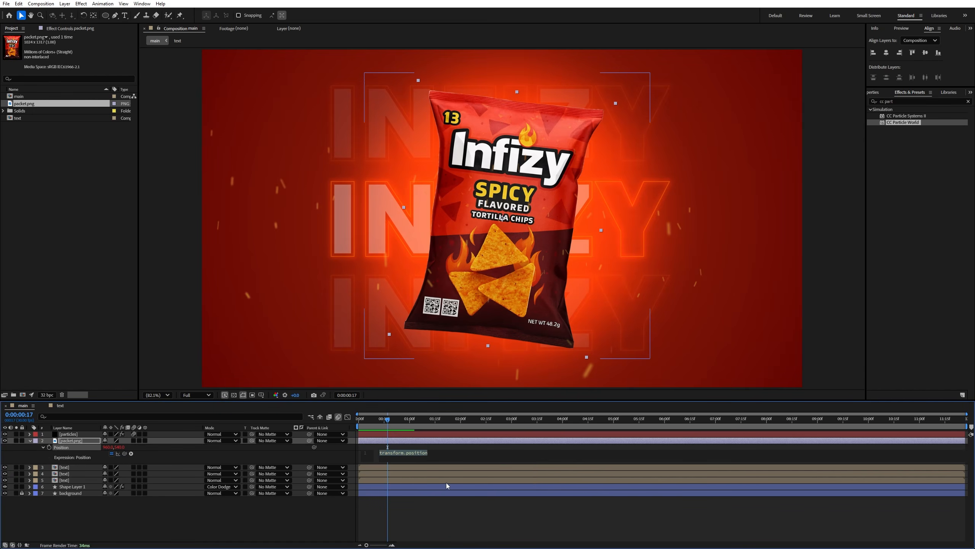
drag(426, 462, 426, 517)
text(freq = 1.0;    // speed of float (lower = slower) amp = 20;      // how many pixels up/down it moves w = wiggle(freq, amp); [w[0], w[1]]  // only affects Y movement)
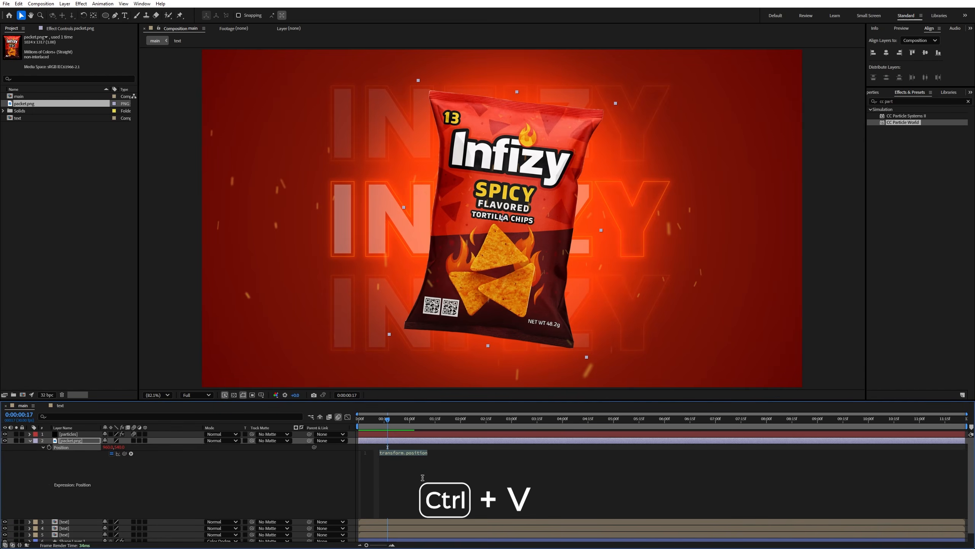
drag(507, 472, 374, 448)
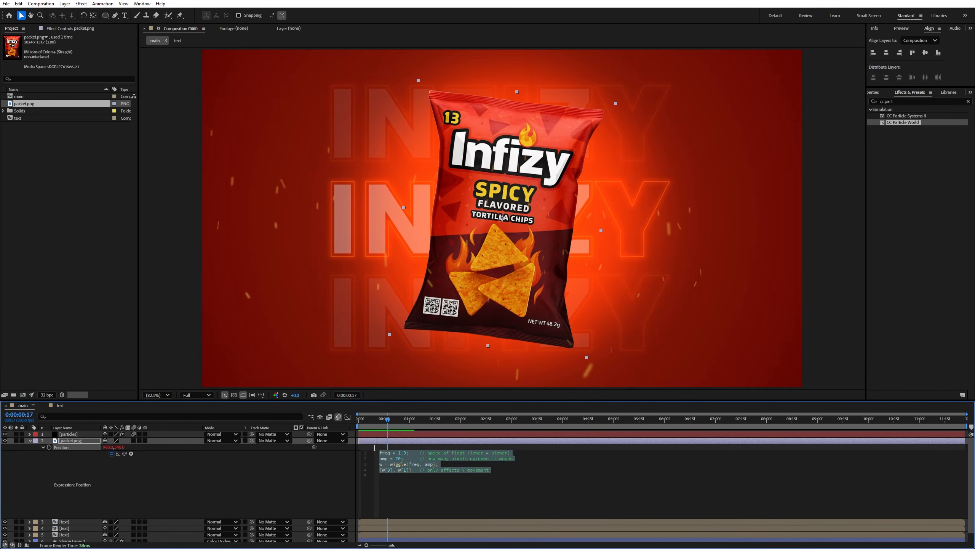
click(30, 441)
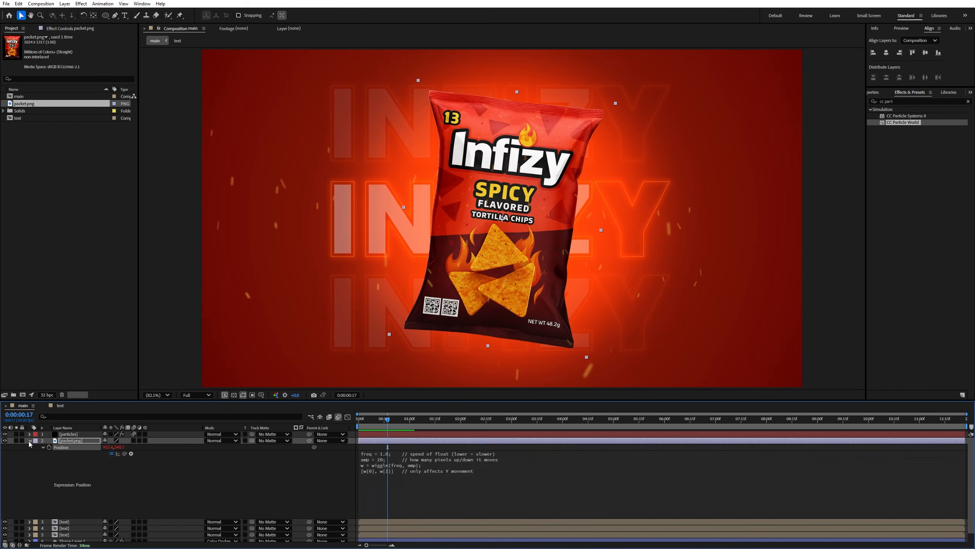
- Preview the packet's swinging and floating motion from the start of the composition
drag(364, 421, 346, 422)
key(space)
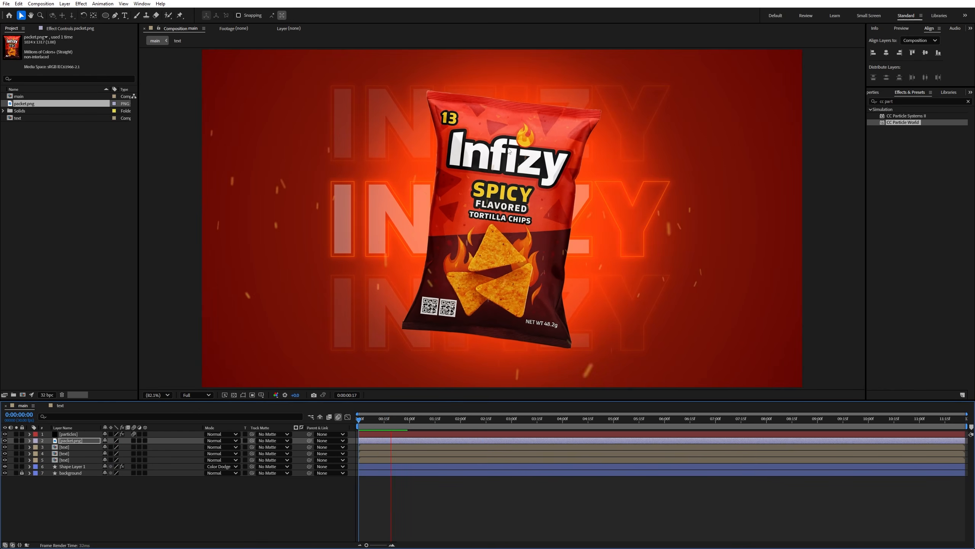
key(space)
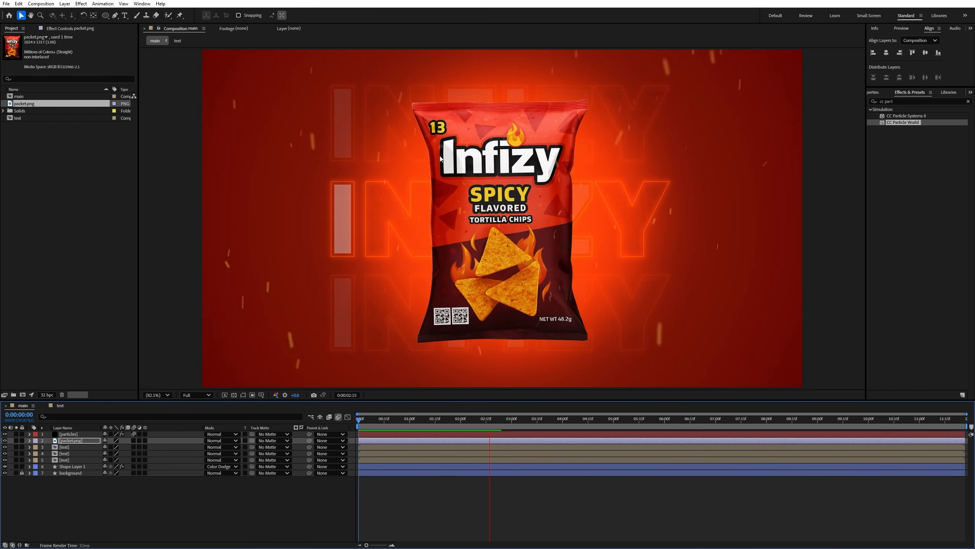
- Add Nachos.png to the composition as the top layer, scale it to 34% and place it left of the packet
drag(0, 116, 365, 159)
key(s)
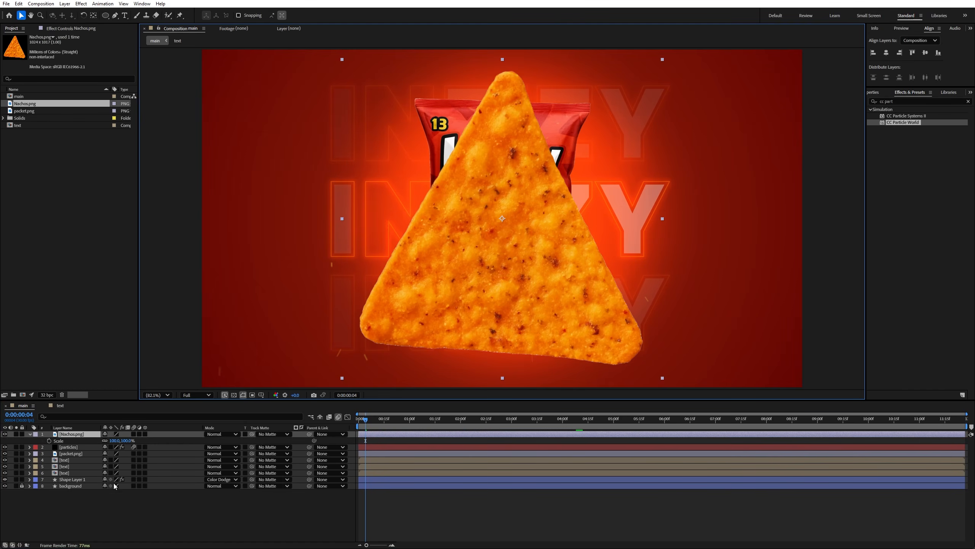
drag(102, 442, 89, 442)
- Duplicate the nacho layer, place the copy beyond the packet's upper right corner and rotate it to -38°
drag(490, 251, 651, 135)
key(ctrl+d)
key(r)
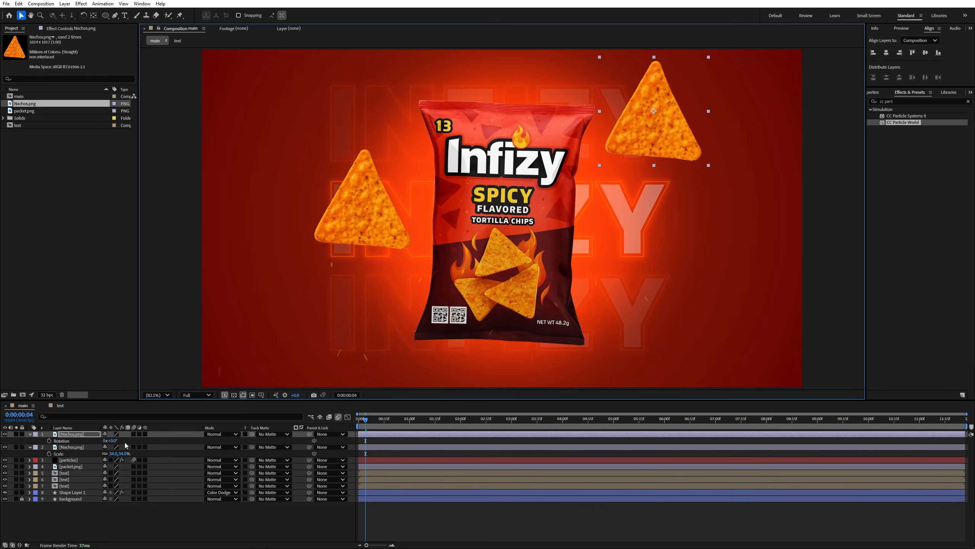
drag(116, 442, 100, 441)
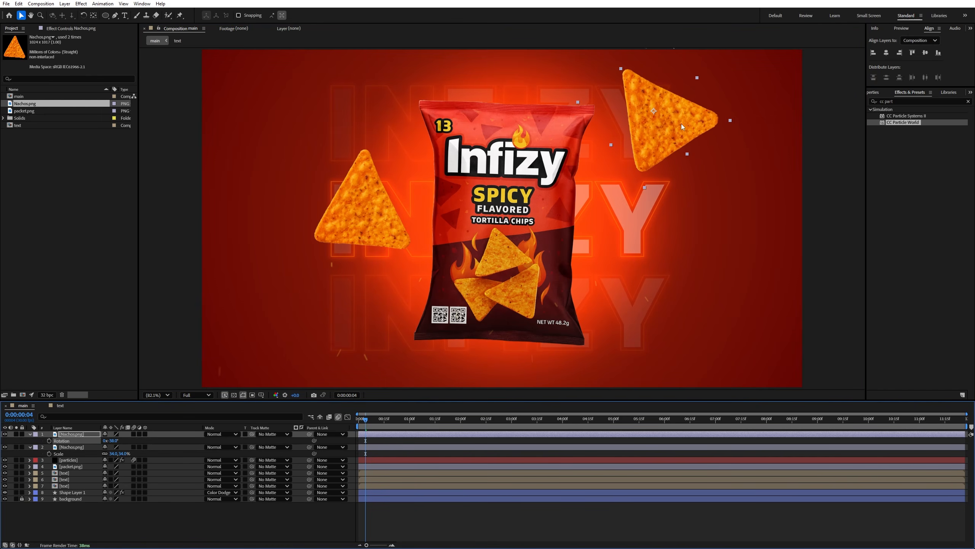
- Shift the nacho beyond the packet's upper right corner slightly up and scale it to 25%
drag(681, 123, 674, 116)
key(s)
drag(117, 443, 109, 443)
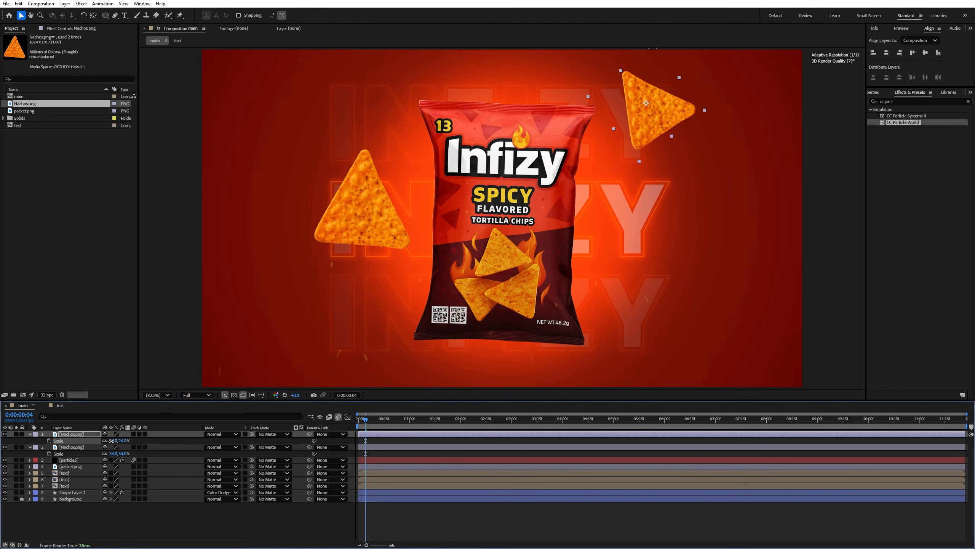
- Duplicate the small nacho, place the copy partly below the frame's bottom edge right of the packet and rotate it to 58°
key(ctrl+d)
drag(658, 109, 684, 383)
key(r)
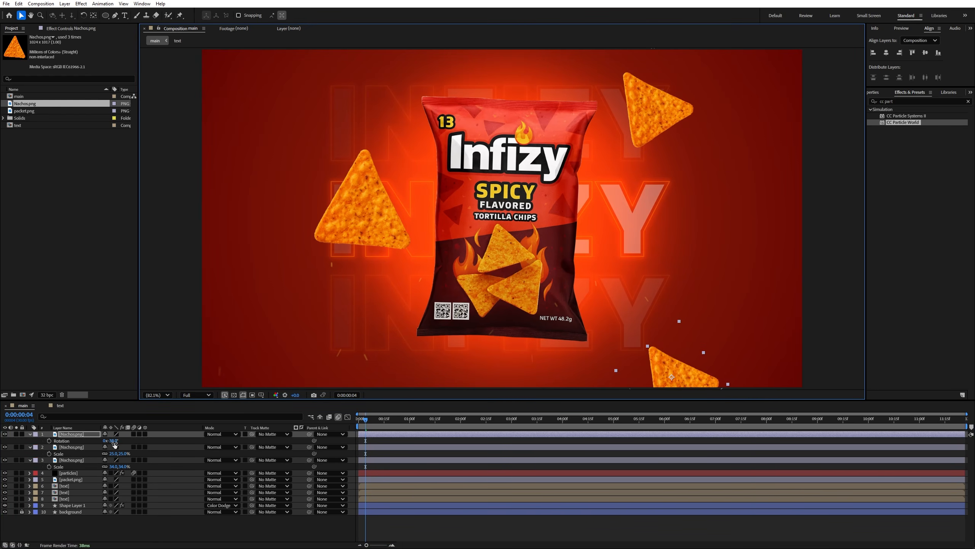
drag(114, 441, 618, 391)
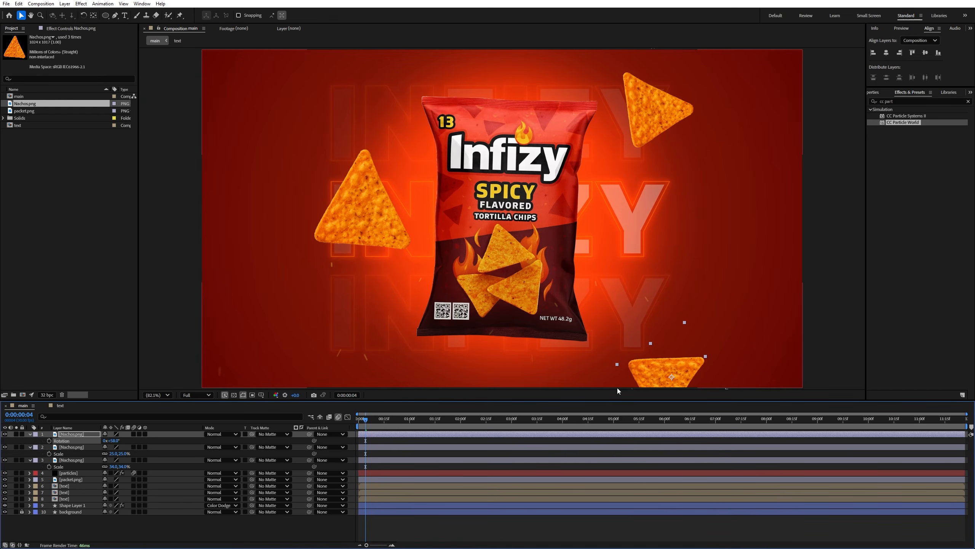
- Duplicate the bottom nacho, place the copy partly beyond the frame's right edge, scale it to 51% and rotate it to 93°
key(ctrl+d)
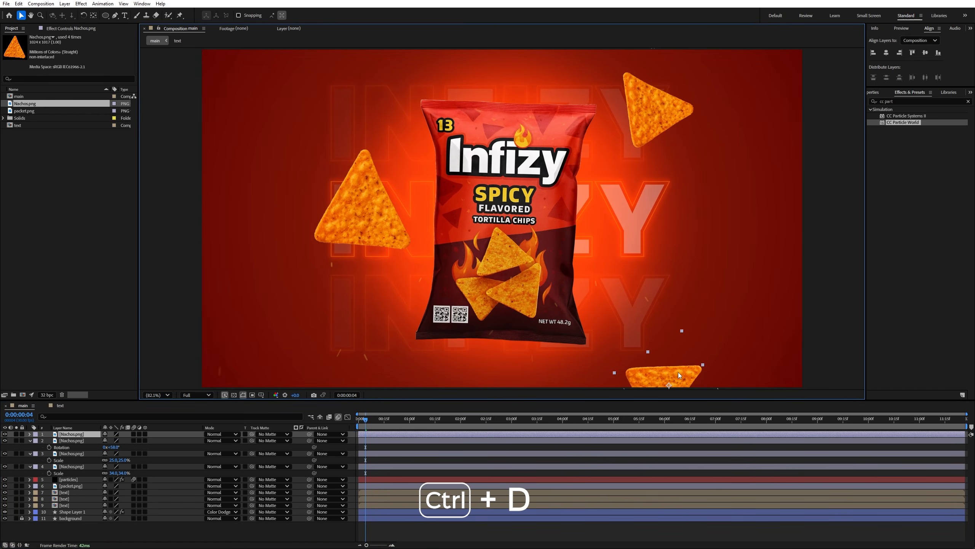
drag(678, 375, 824, 224)
key(s)
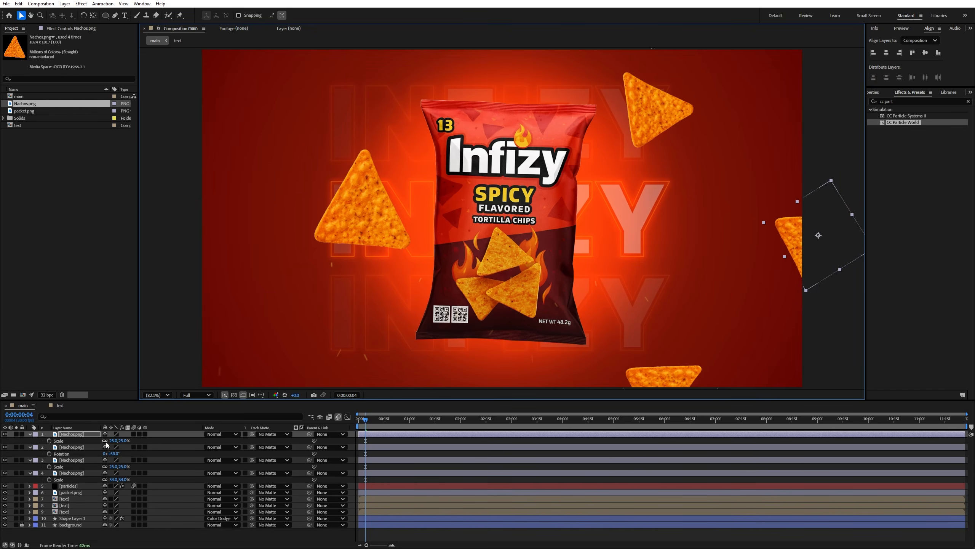
drag(110, 441, 120, 441)
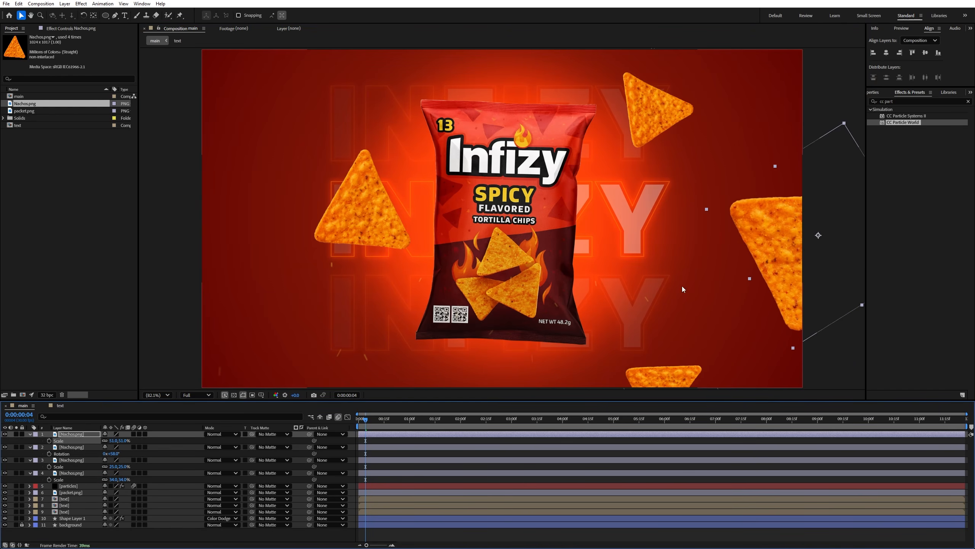
drag(821, 186, 829, 168)
key(r)
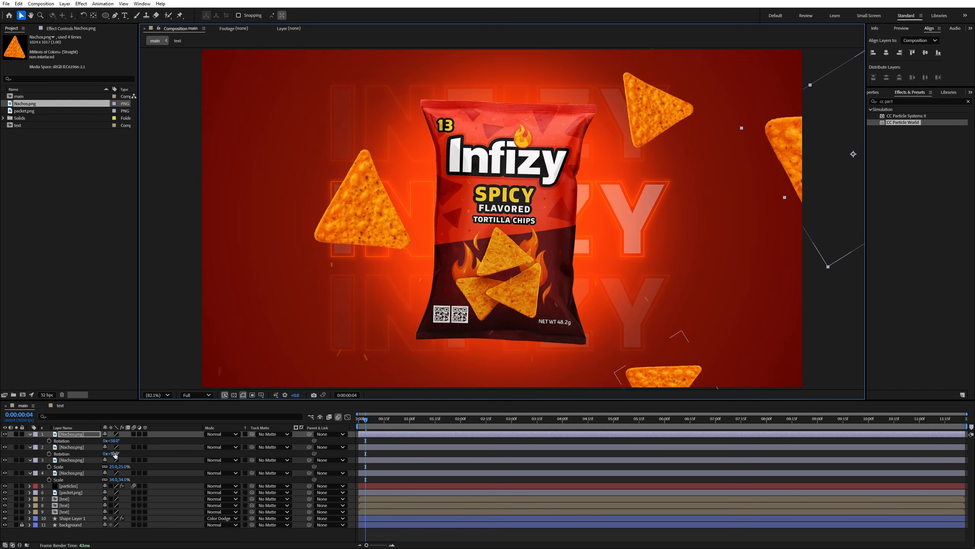
drag(115, 441, 129, 440)
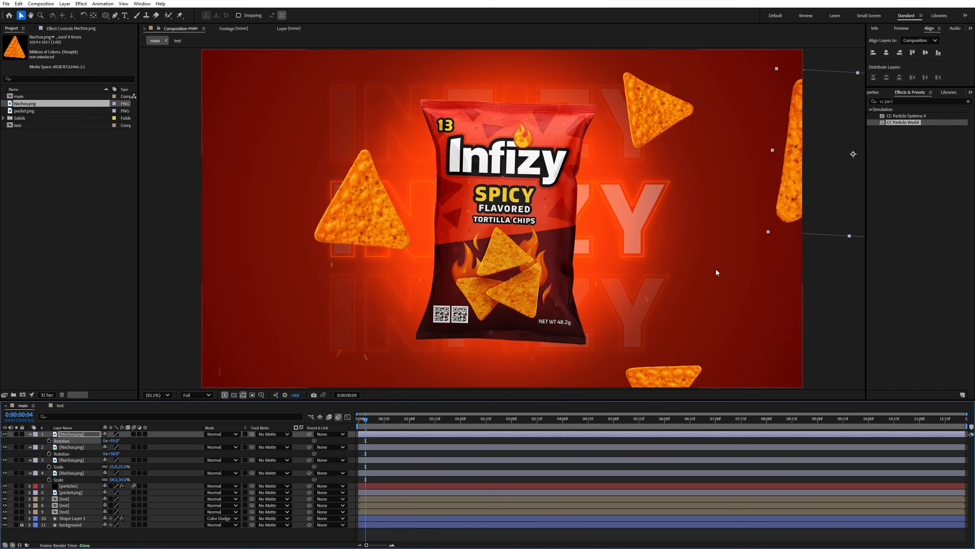
- Duplicate the large nacho at the frame's right edge and place the copy partly outside the upper left edge
drag(797, 179, 188, 151)
key(ctrl+d)
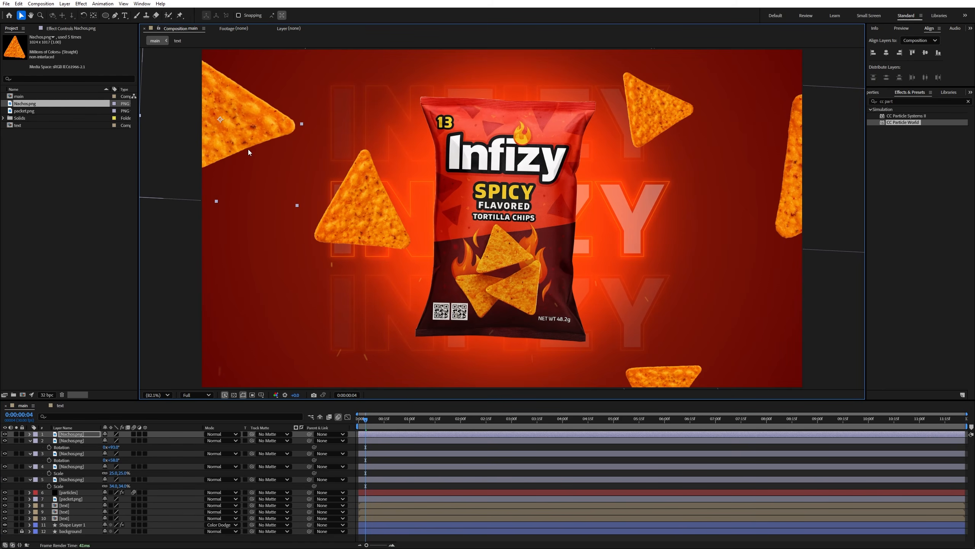
drag(249, 149, 210, 129)
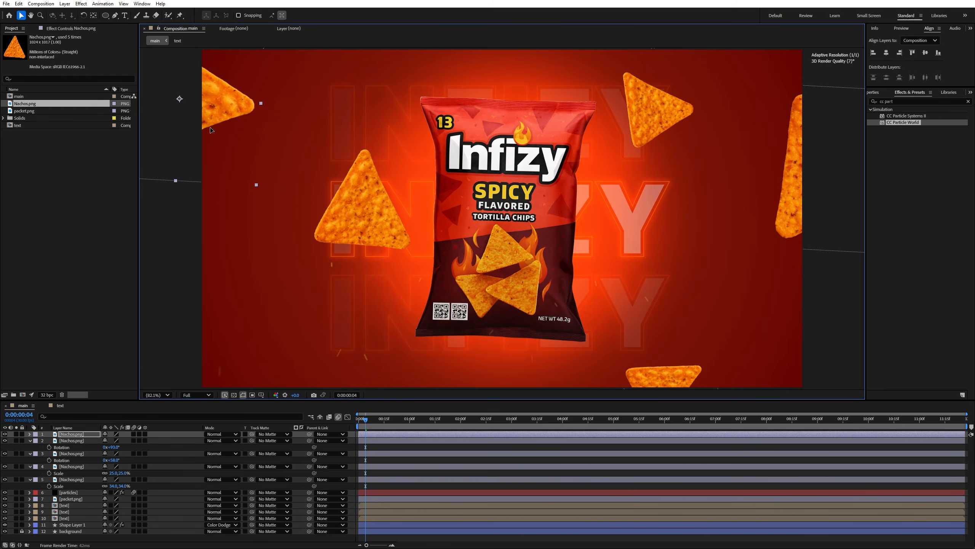
- Collapse the expanded transform properties of all Nachos.png layers
click(30, 441)
click(30, 457)
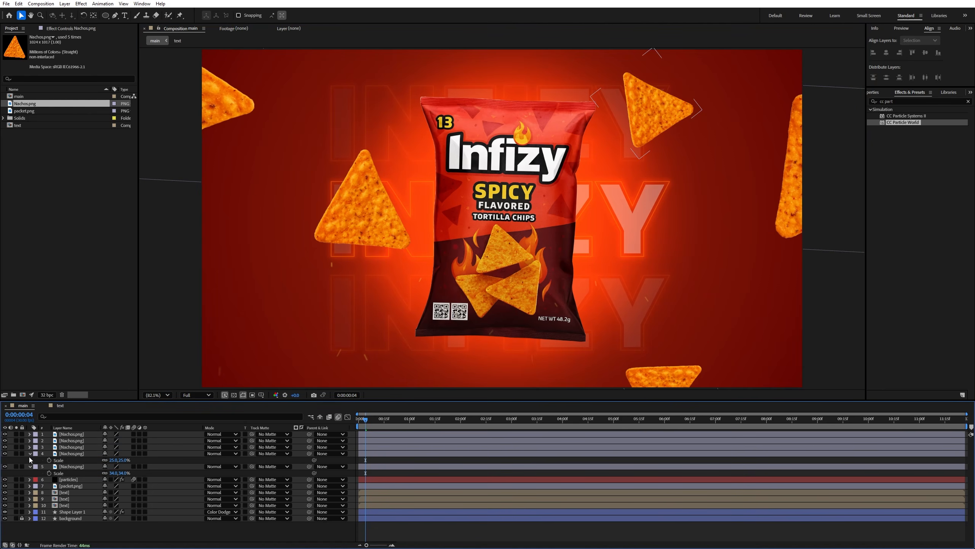
click(30, 453)
click(30, 460)
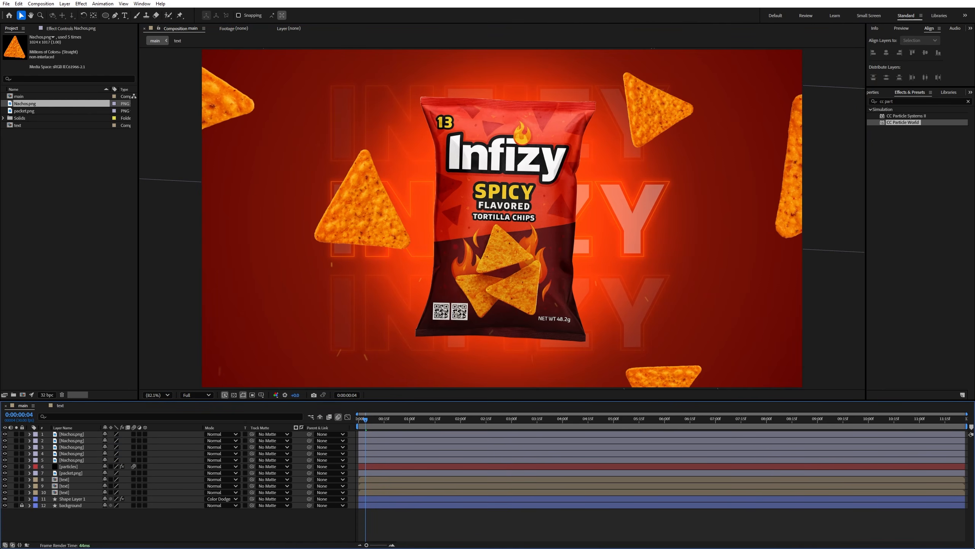
- Add Tomatos.png as the top layer, scale it to 36%, place it in the frame's lower left corner and rotate it to 17°
drag(349, 174, 359, 195)
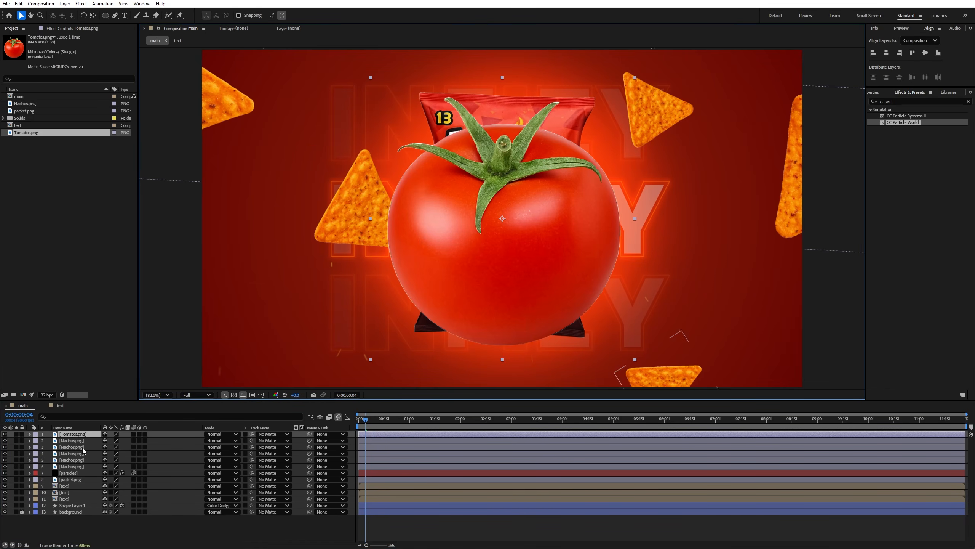
key(s)
drag(112, 440, 90, 441)
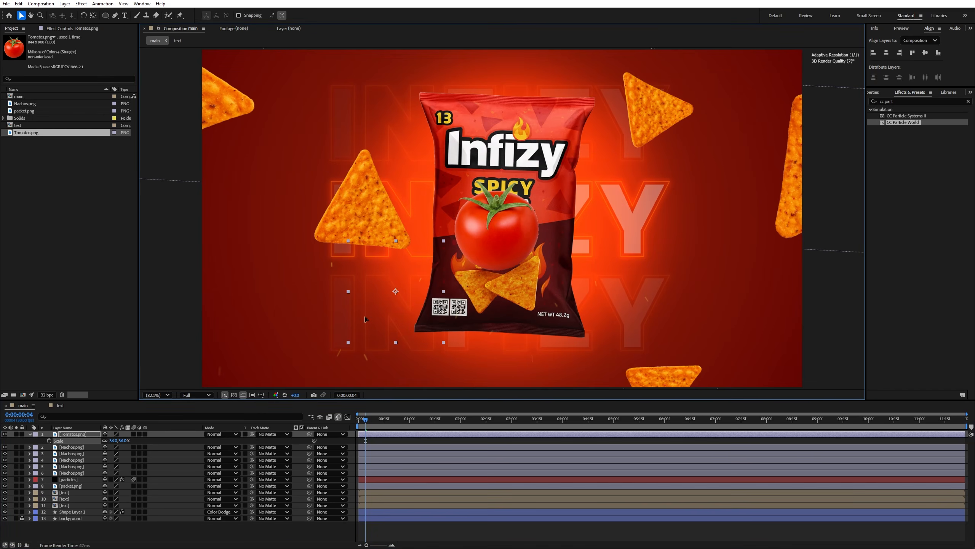
drag(479, 244, 236, 375)
drag(114, 442, 122, 442)
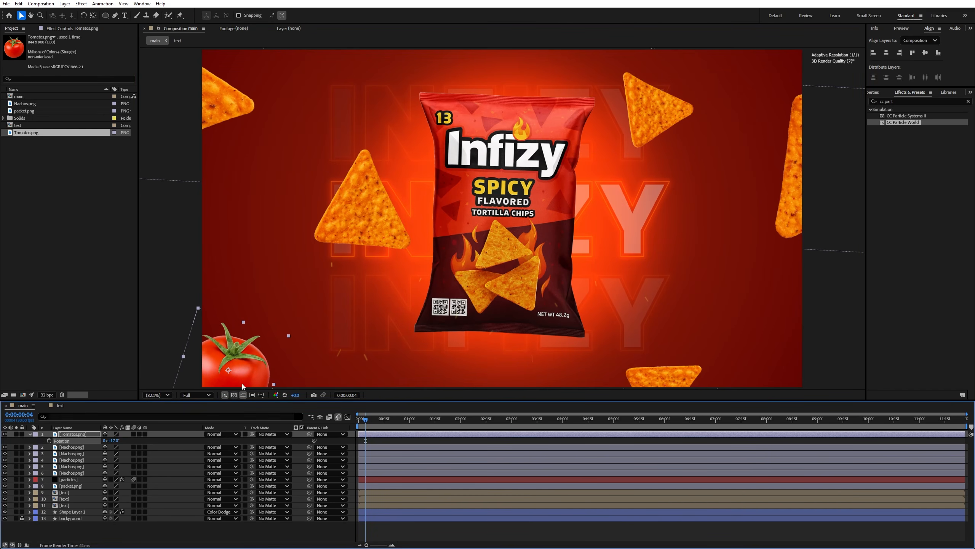
- Duplicate the tomato twice, placing one copy at the frame's top edge left of the packet and one at lower right, rotated to -55°
key(ctrl+d)
drag(244, 357, 750, 330)
key(ctrl+d)
key(r)
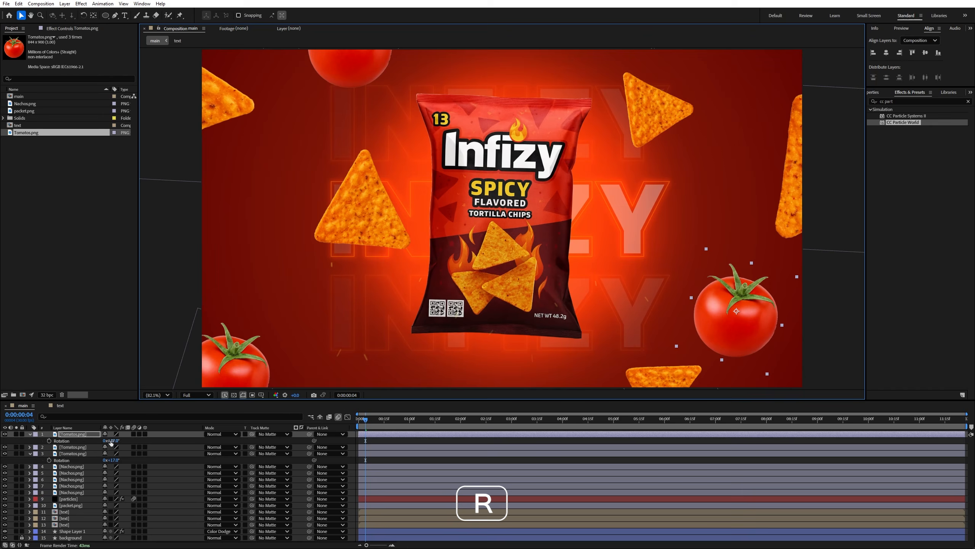
drag(111, 440, 85, 443)
- Duplicate the right-hand tomato and place a smaller copy at the packet's lower left corner, rotated to -26°
drag(767, 304, 465, 336)
key(ctrl+d)
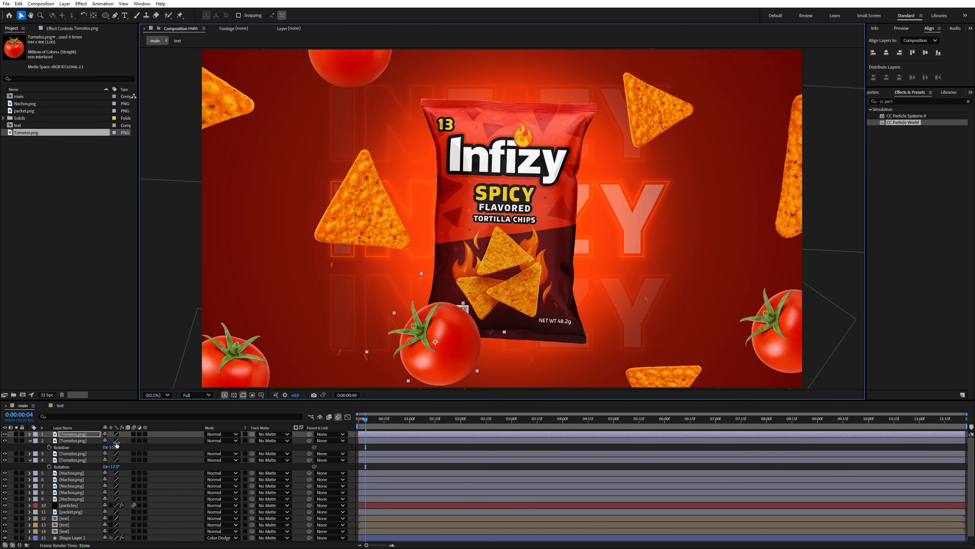
key(s)
drag(114, 440, 125, 441)
key(r)
drag(417, 348, 410, 351)
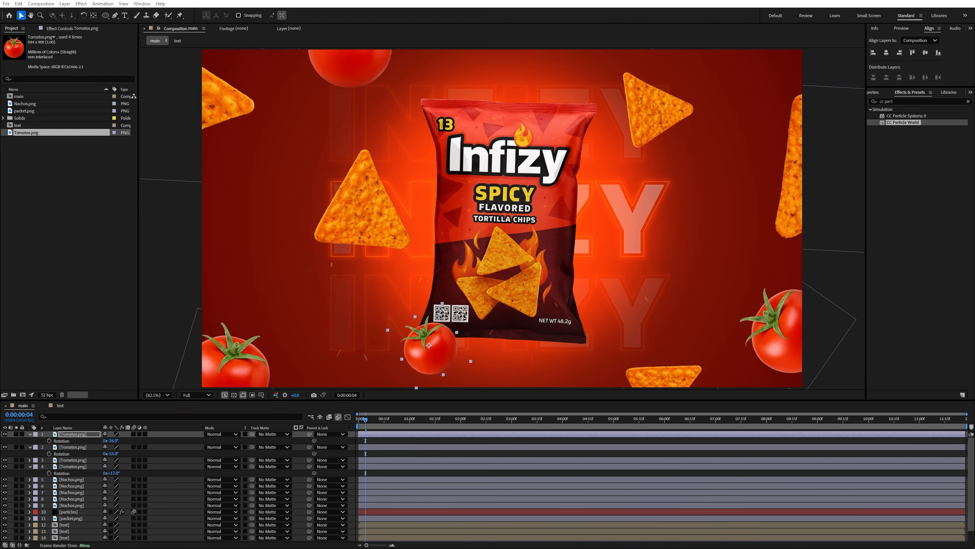
- Add Chilly.png as the top layer, scale it to 32%, rotate it to 46° and place it at the frame's left edge
drag(246, 183, 340, 207)
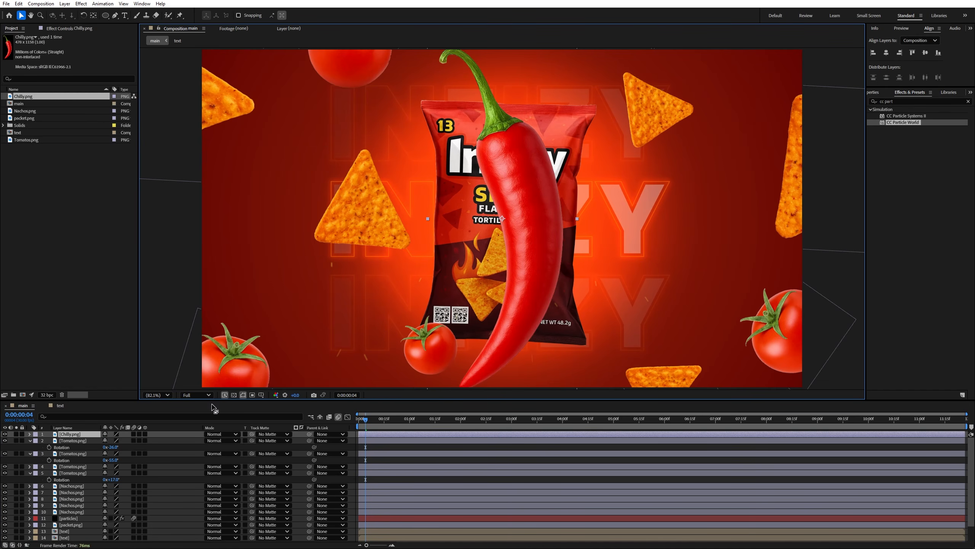
key(s)
drag(115, 440, 498, 237)
key(r)
drag(439, 242, 205, 227)
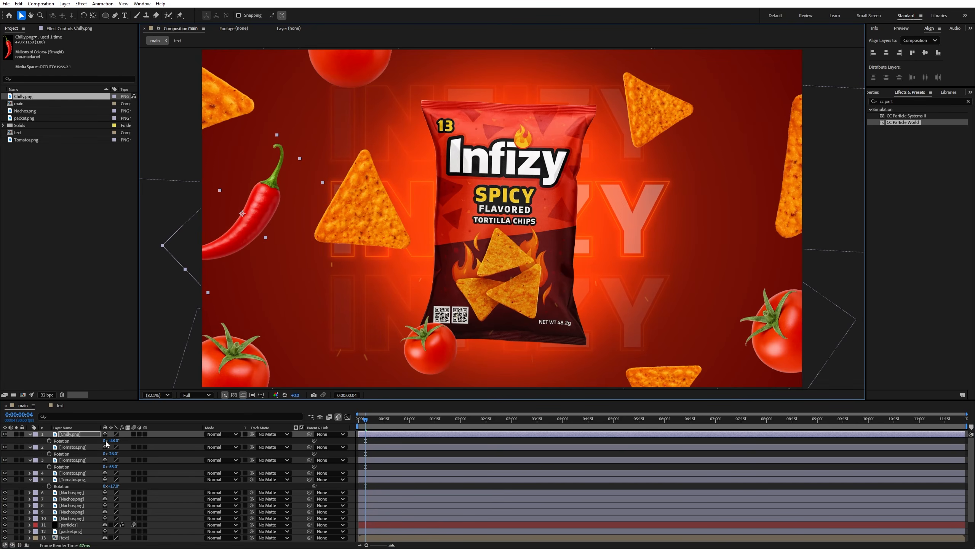
key(s)
drag(265, 237, 263, 235)
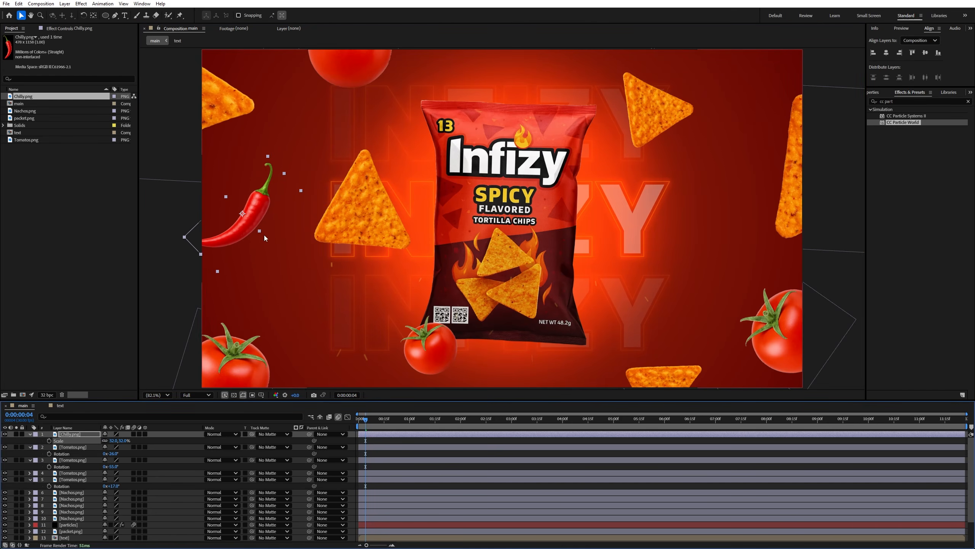
drag(264, 202, 251, 207)
- Duplicate the chilli, place the copy right of the packet and flip it horizontally
drag(221, 228, 670, 230)
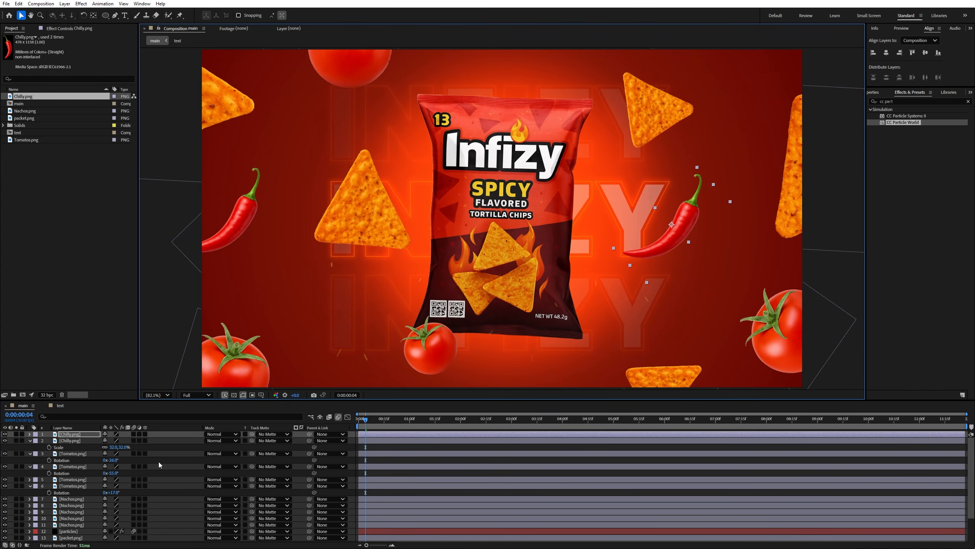
right_click(85, 442)
mouse_move(134, 239)
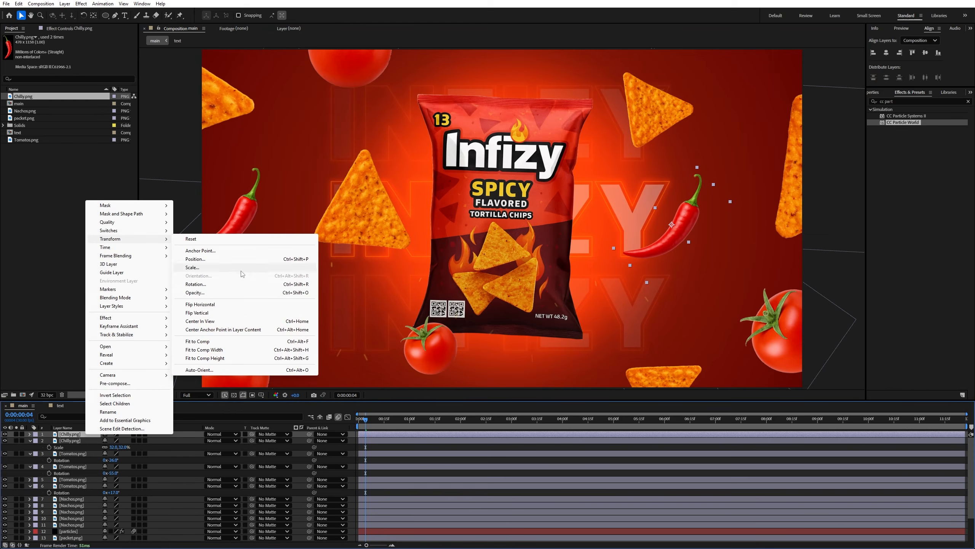
click(200, 304)
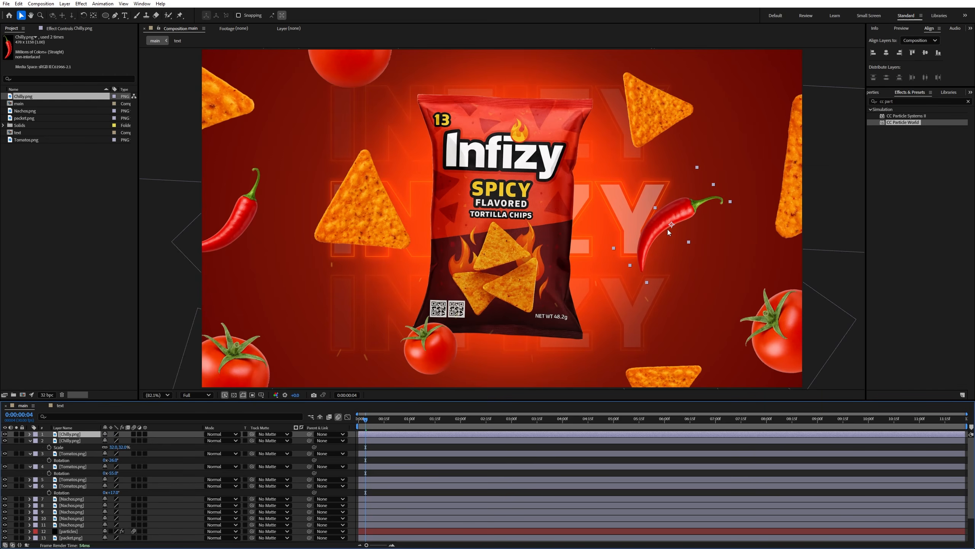
- Move the flipped chilli against the packet's right edge and rotate it to 276°
drag(681, 234, 603, 188)
key(r)
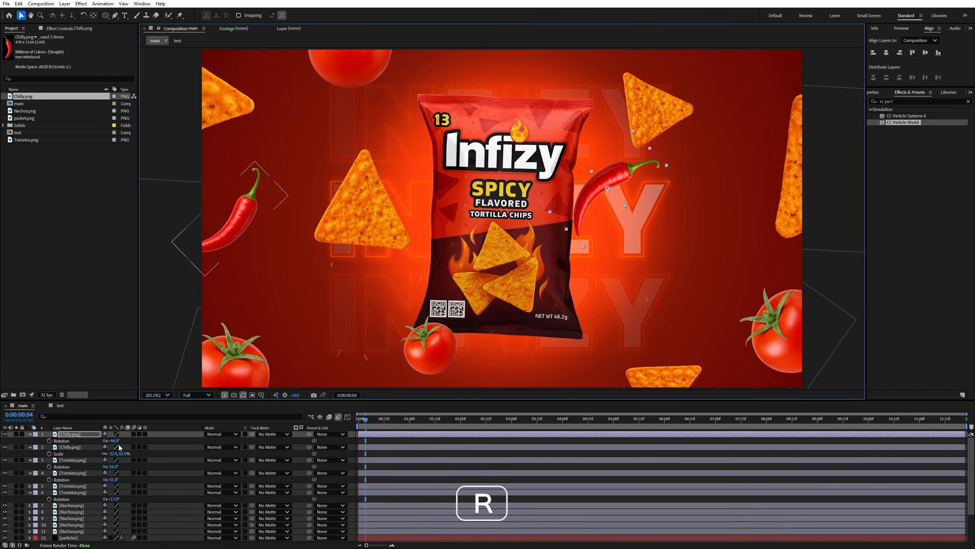
drag(117, 442, 240, 477)
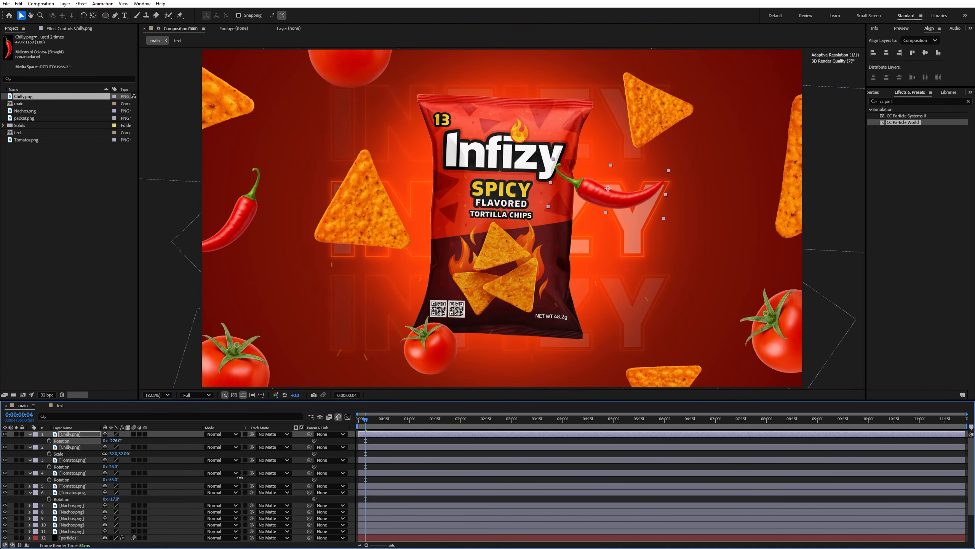
- Duplicate the flipped chilli, place the copy at the frame's top edge near the right corner and rotate it to 1x+59°
drag(602, 180, 707, 53)
key(ctrl+d)
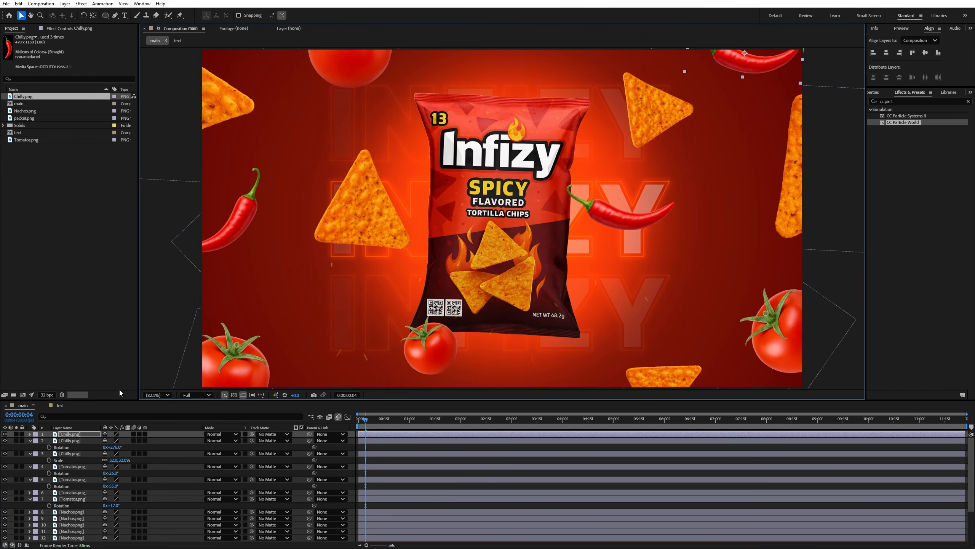
key(r)
drag(115, 441, 177, 447)
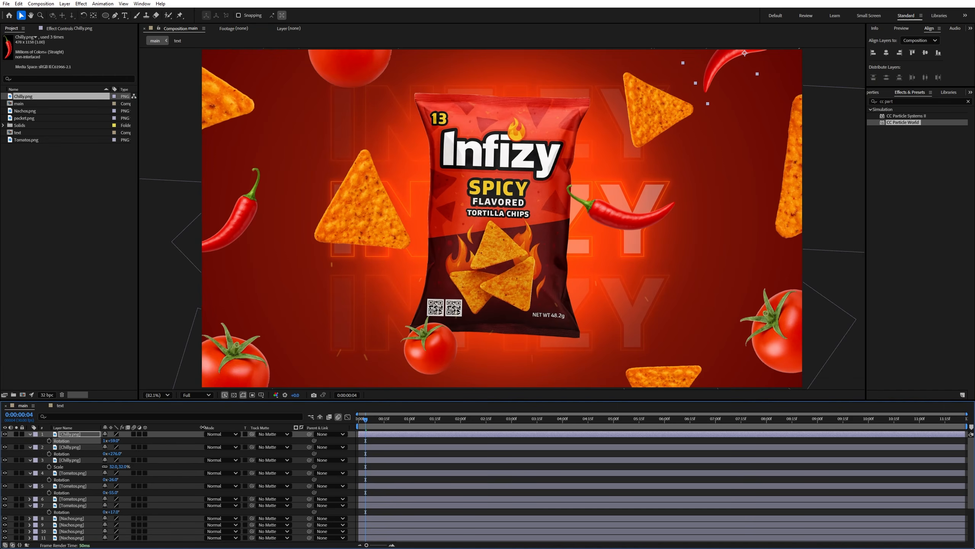
drag(706, 66, 716, 67)
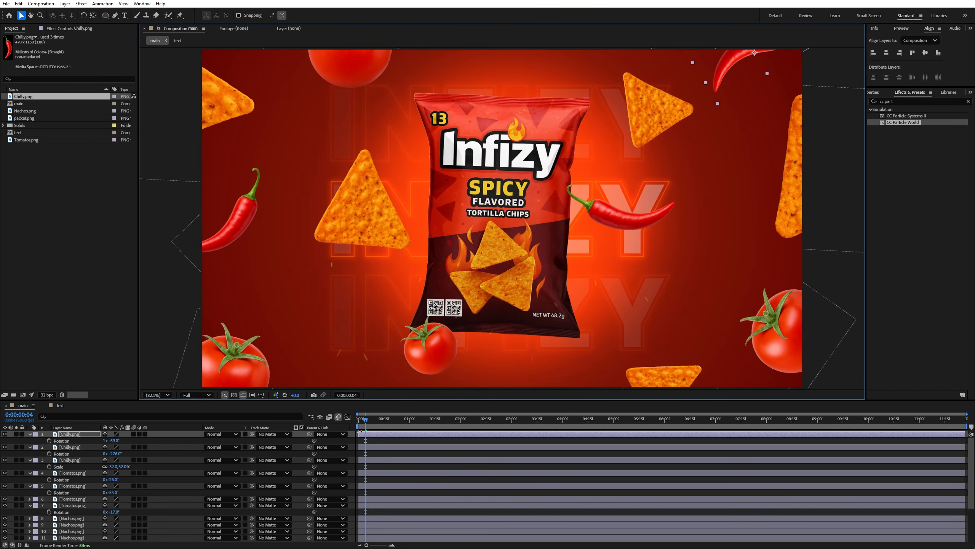
- Preview the composition with the scattered ingredients from the start
click(358, 419)
key(space)
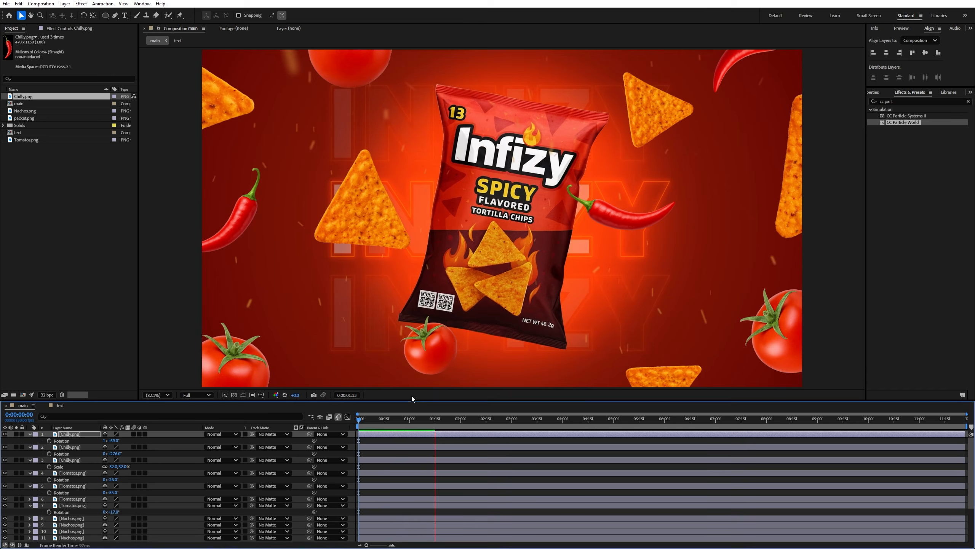
click(364, 420)
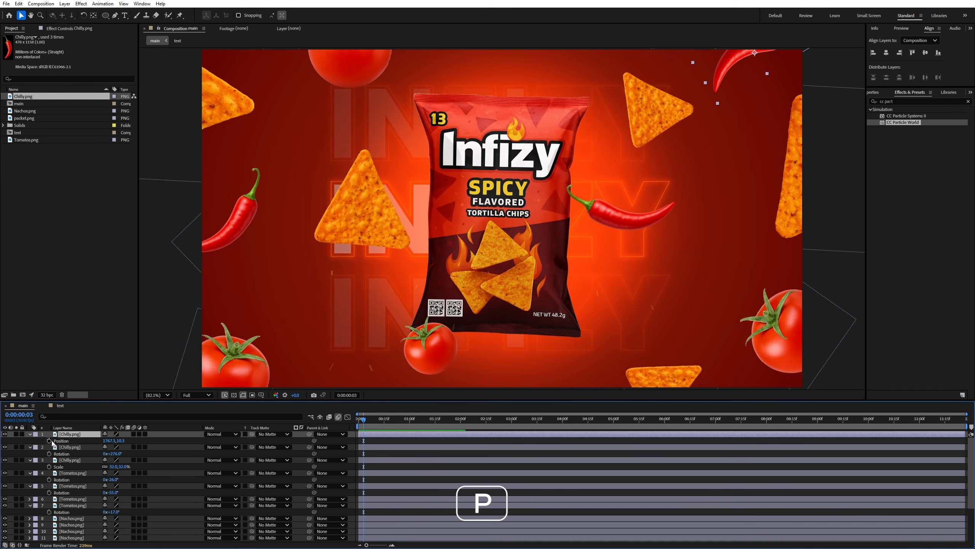
- Give the topmost chilli layer's Position the expression wiggle(1,35)
alt+click(51, 442)
text(wi)
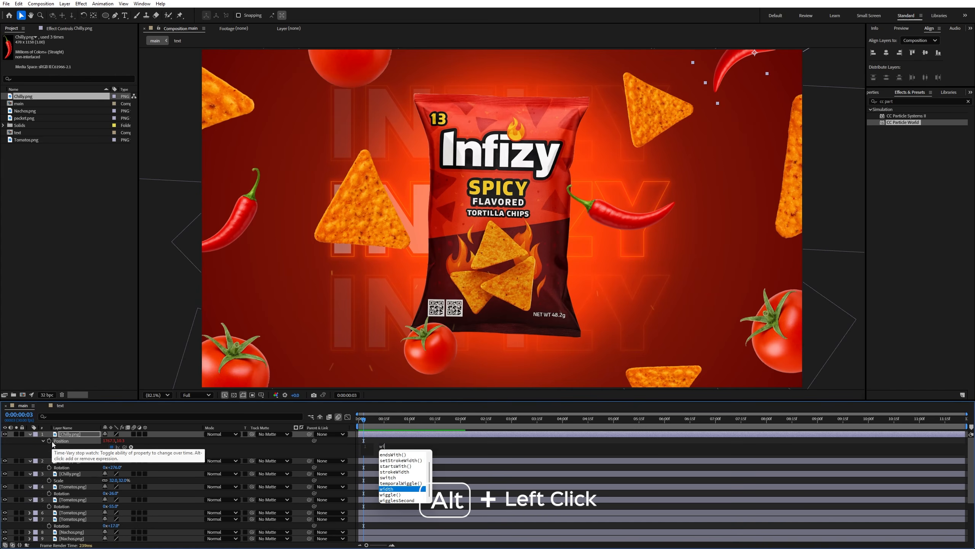
text(ggl)
key(Return)
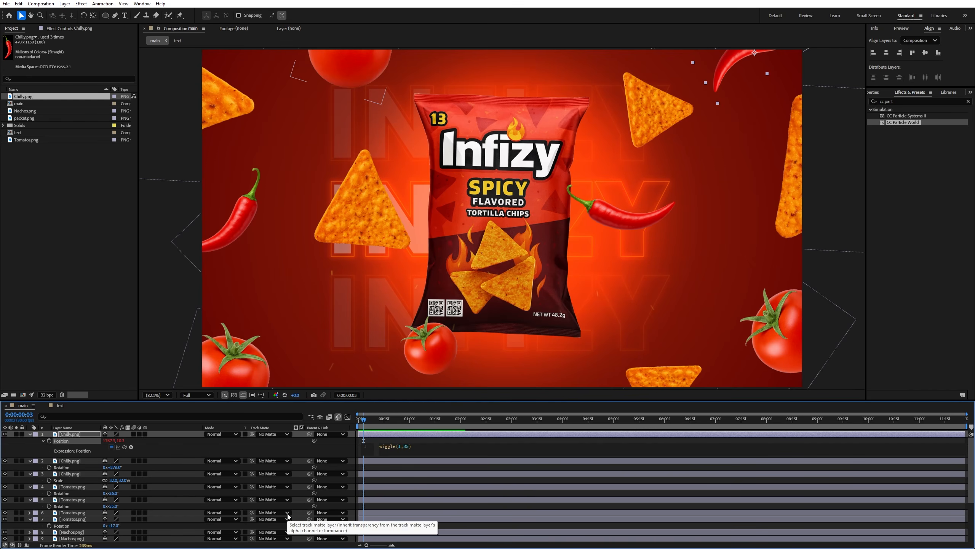
- Preview the wiggling motion of the chilli at the frame's top edge
mouse_move(367, 422)
mouse_down()
mouse_move(375, 426)
mouse_move(363, 426)
mouse_up()
key(space)
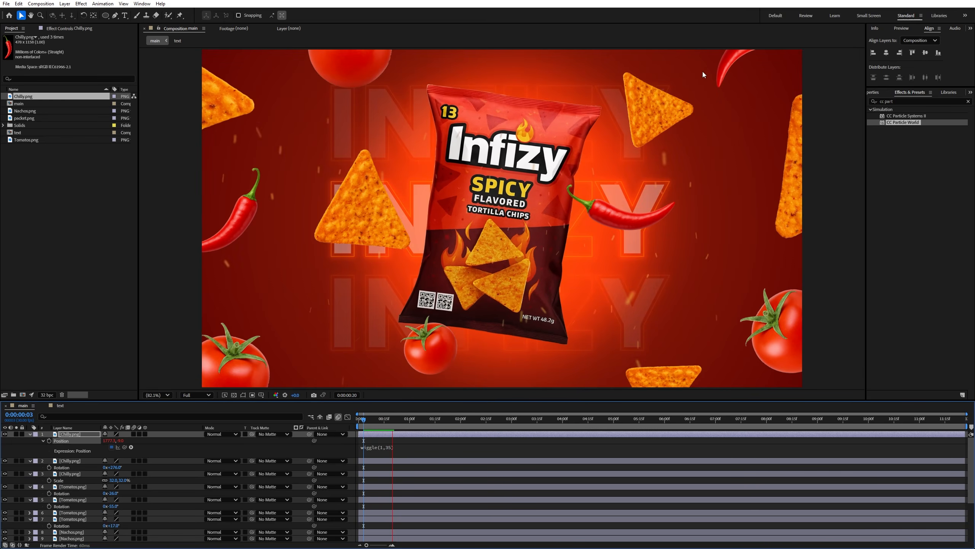
key(space)
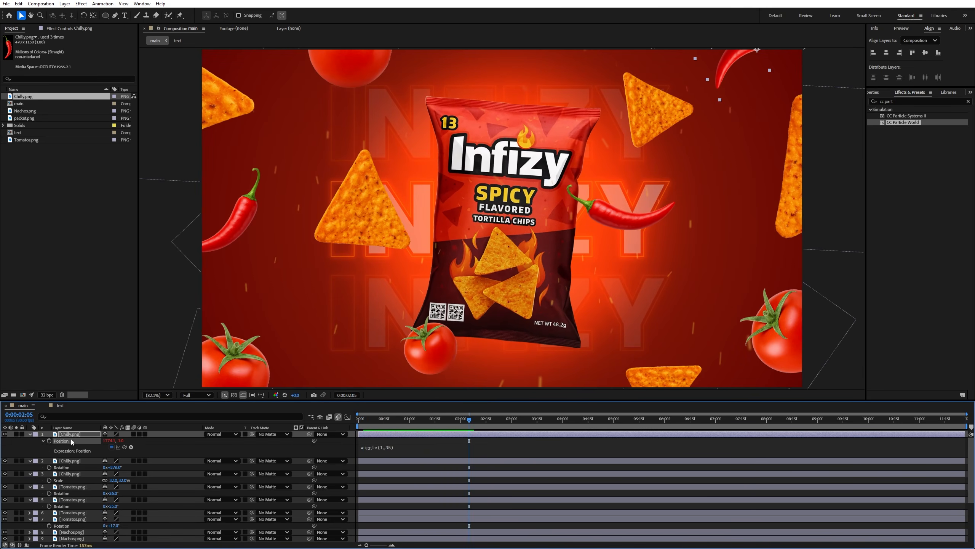
- Copy only the topmost chilli's Position wiggle expression and paste it onto all the other chilli, tomato and nacho layers
right_click(65, 441)
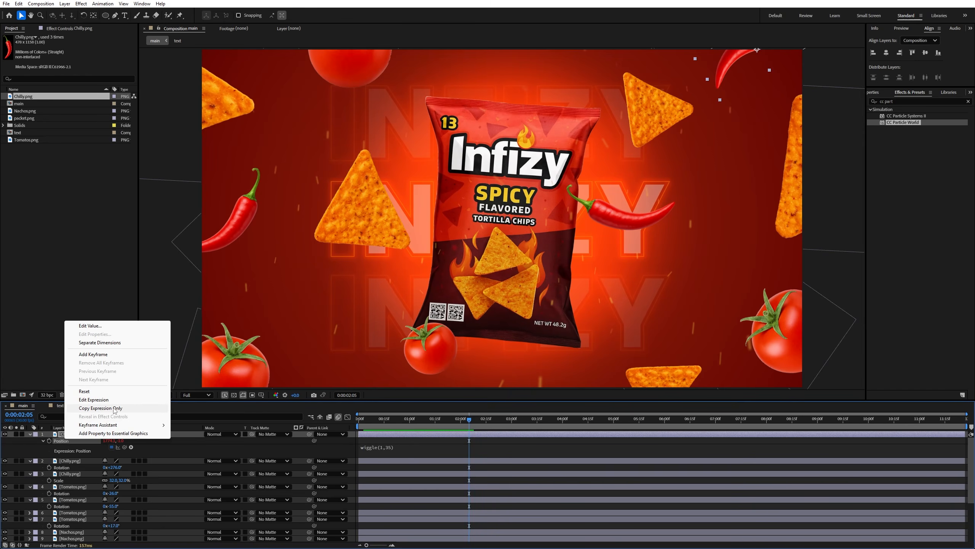
click(98, 408)
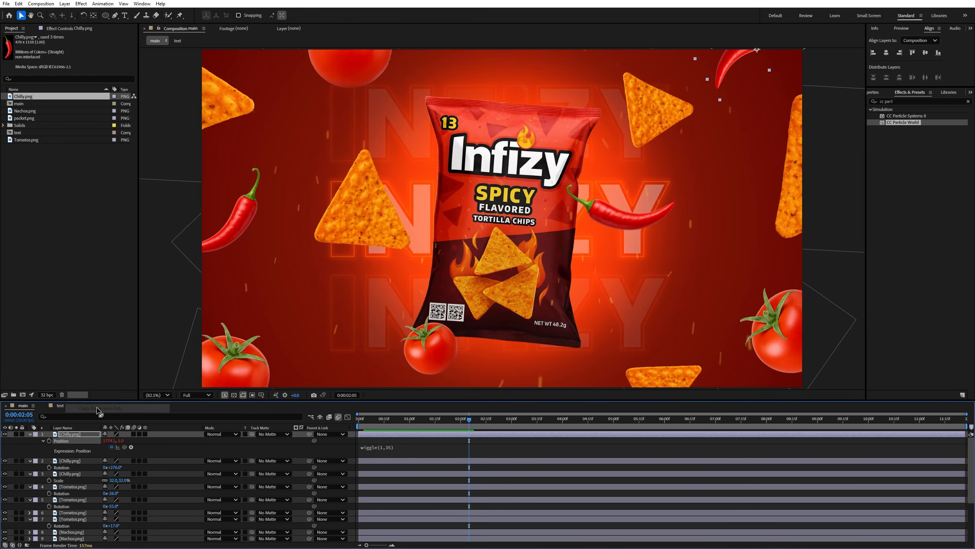
click(77, 461)
scroll(78, 463, down, 3)
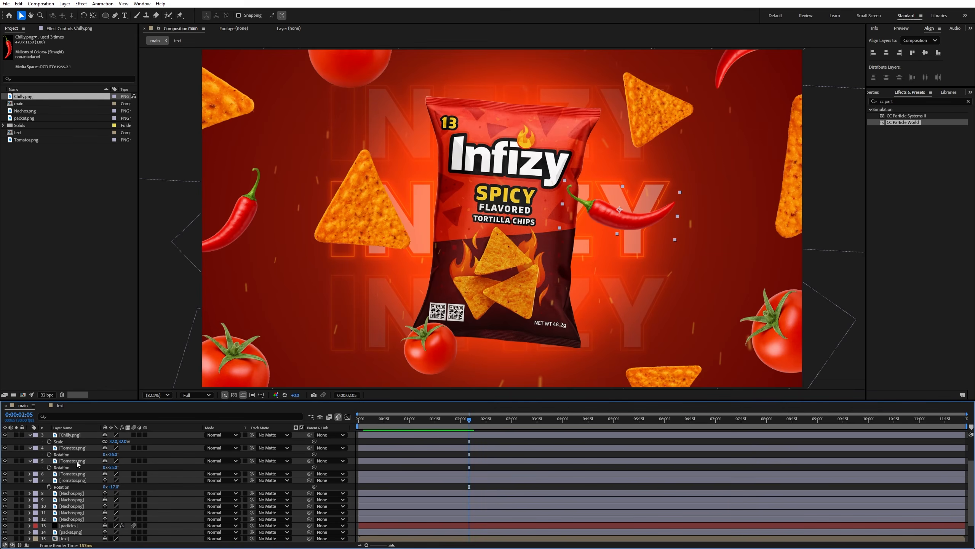
shift+click(70, 519)
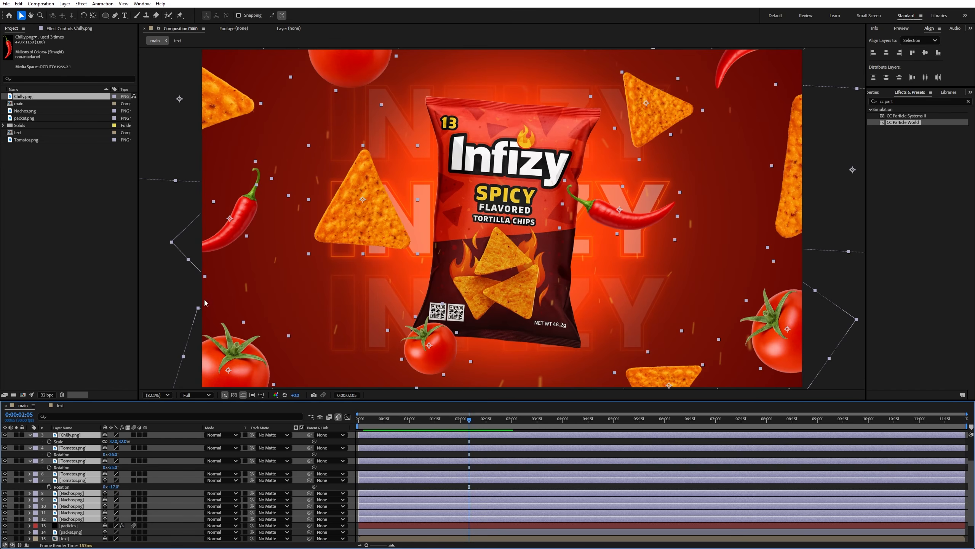
drag(331, 210, 358, 205)
key(ctrl+z)
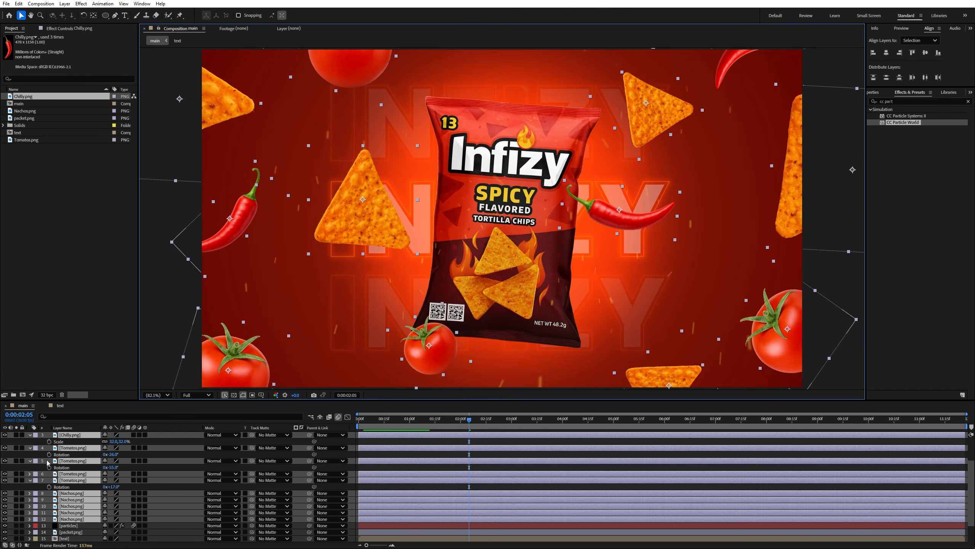
key(ctrl+v)
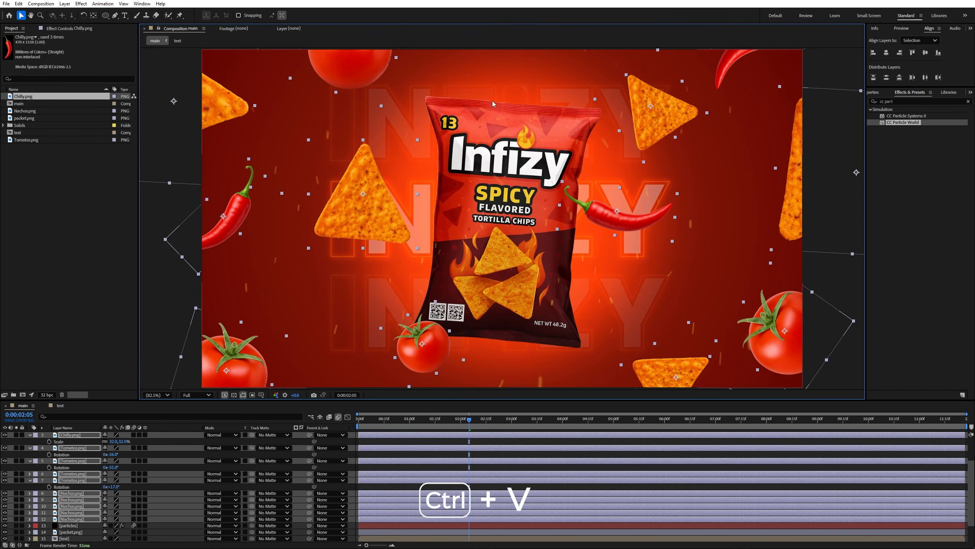
- Collapse the ingredient layers' properties, deselect everything and preview the composition from the start with all ingredients wiggling
drag(379, 421, 34, 438)
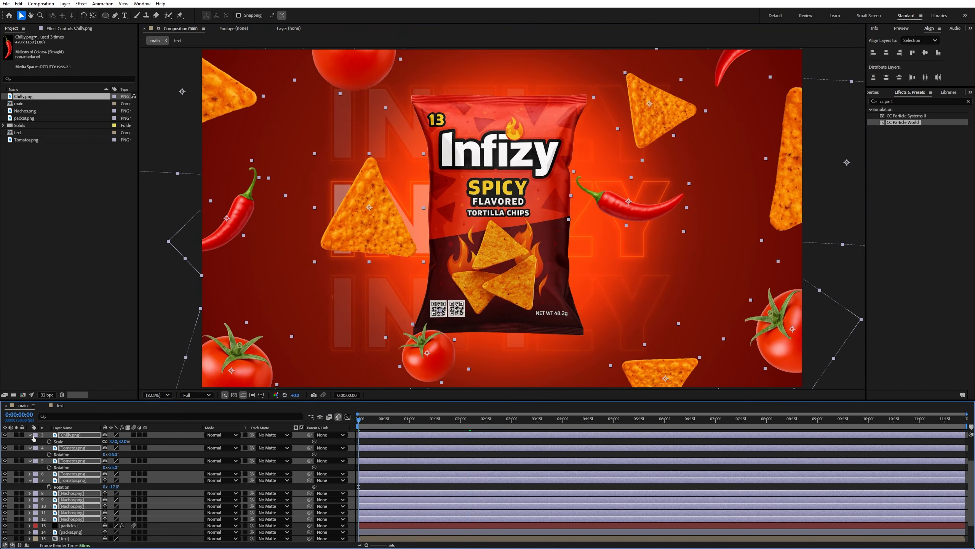
click(30, 435)
click(151, 322)
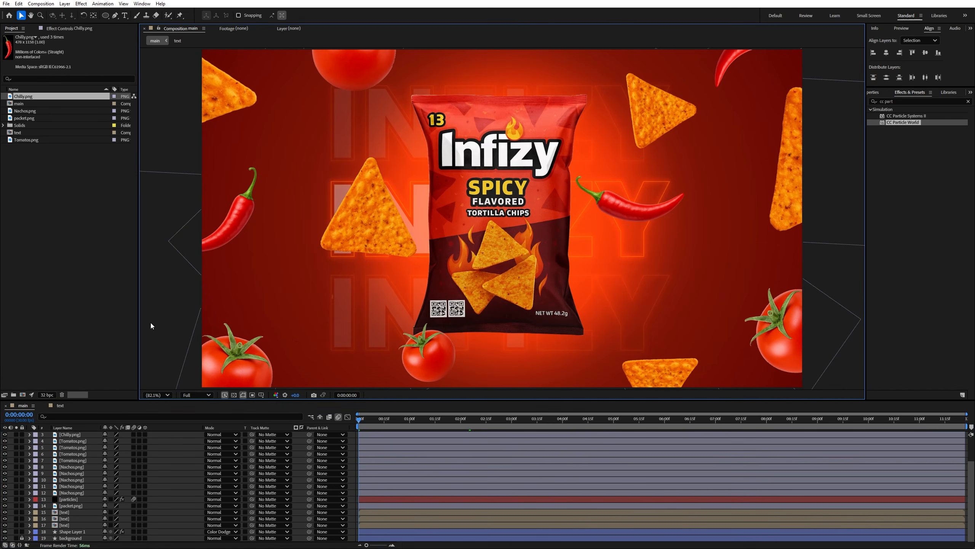
key(space)
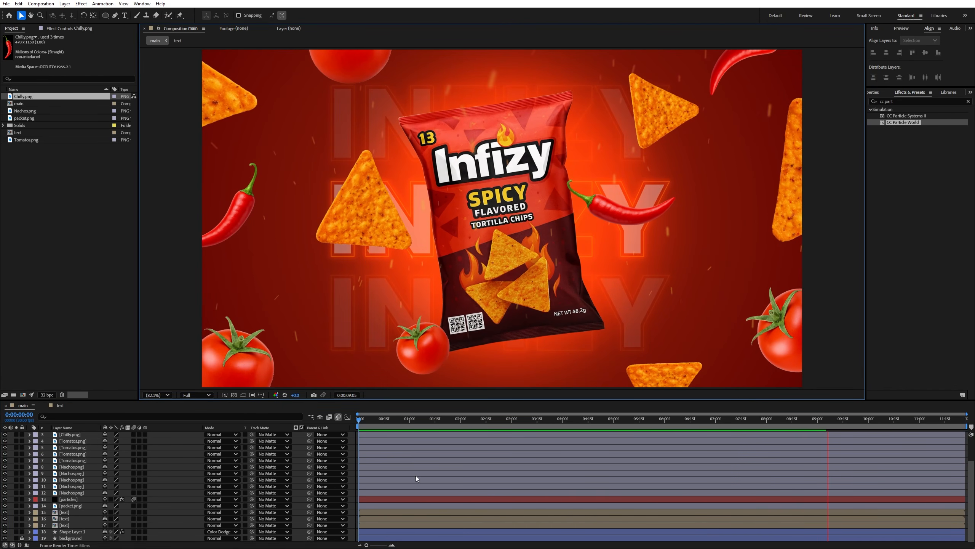